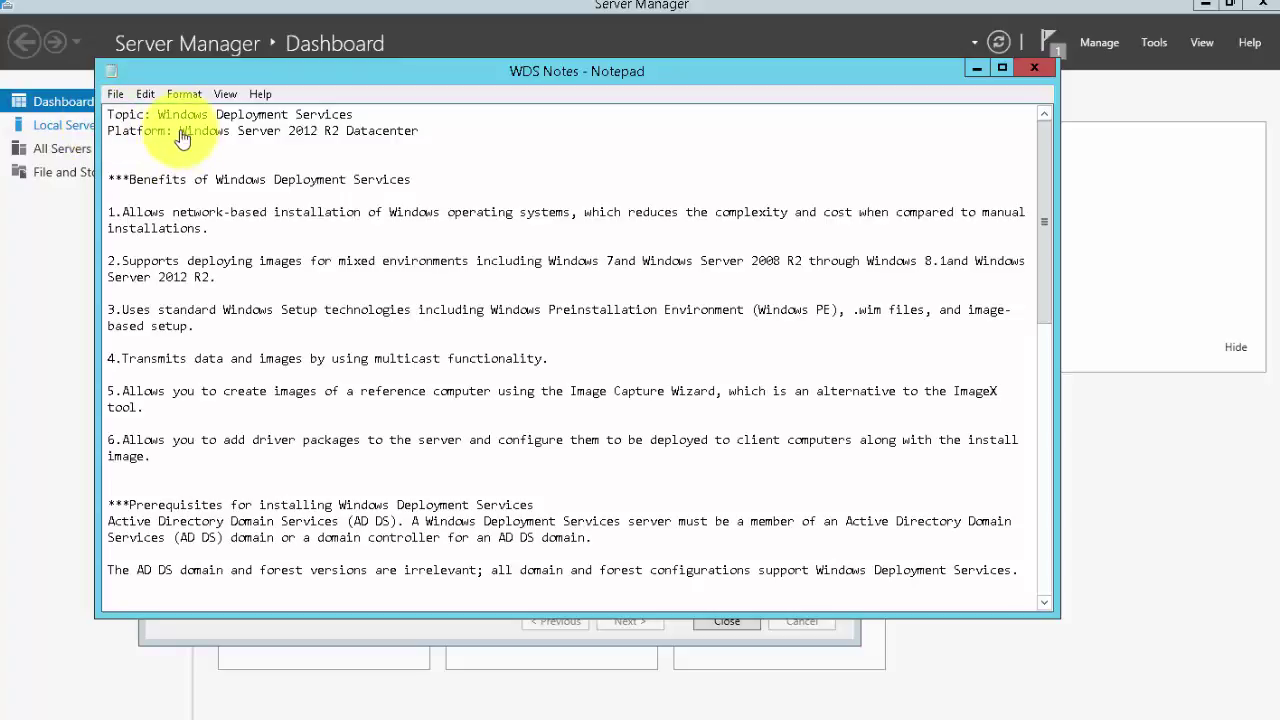
Step: Review the platform line and the six listed benefits of Windows Deployment Services in the WDS notes, highlighting passages while reading
{"action": "left_click_drag", "start_coordinate": [180, 131], "coordinate": [428, 131]}
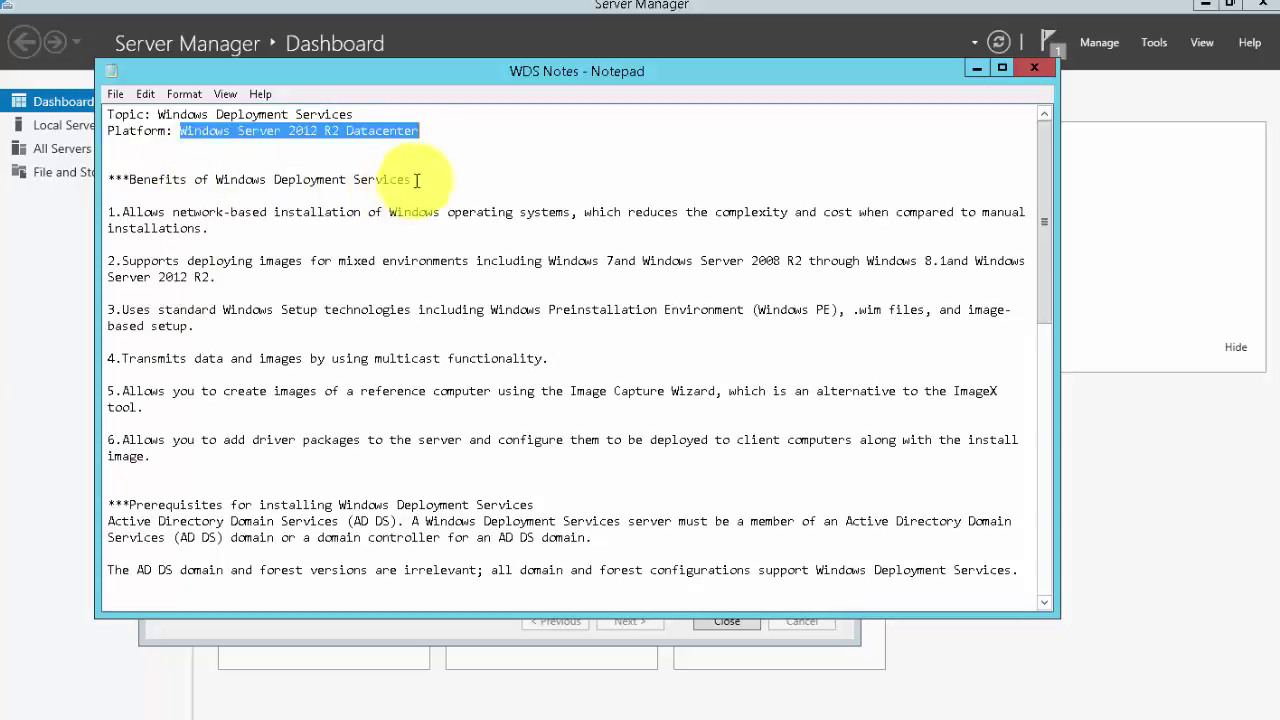
{"action": "left_click_drag", "start_coordinate": [417, 180], "coordinate": [14, 180]}
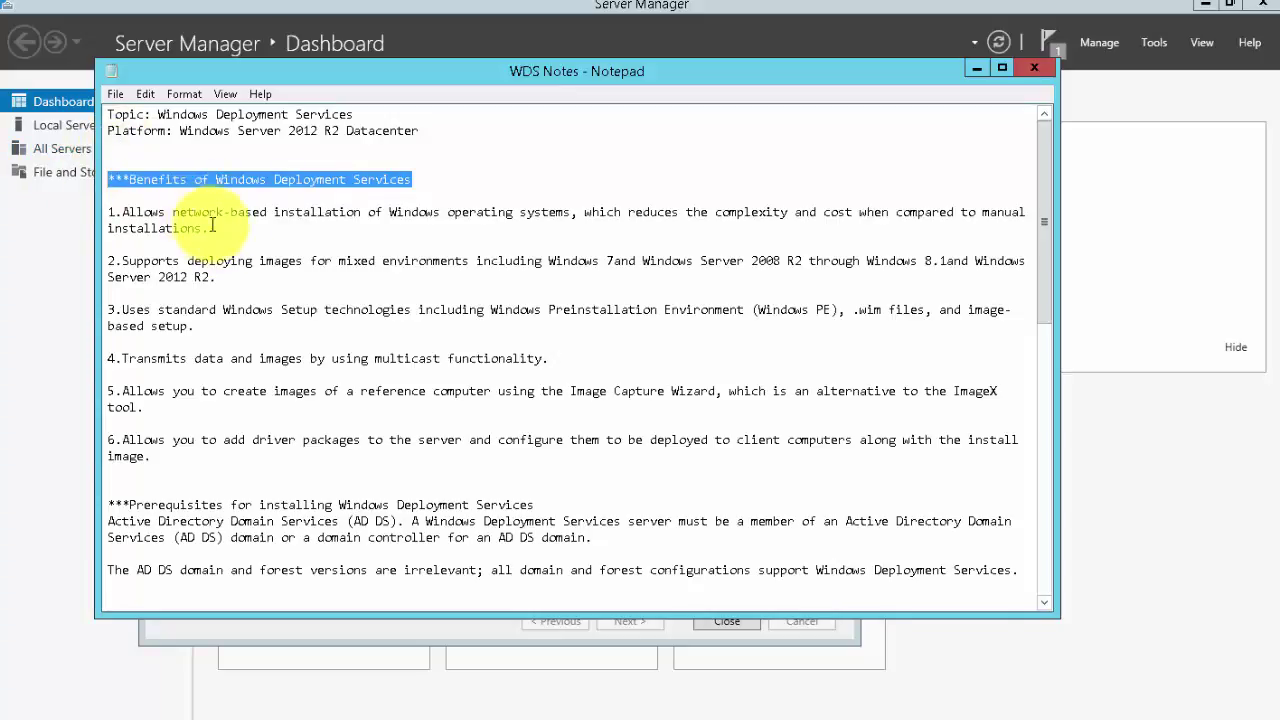
{"action": "left_click", "coordinate": [111, 209]}
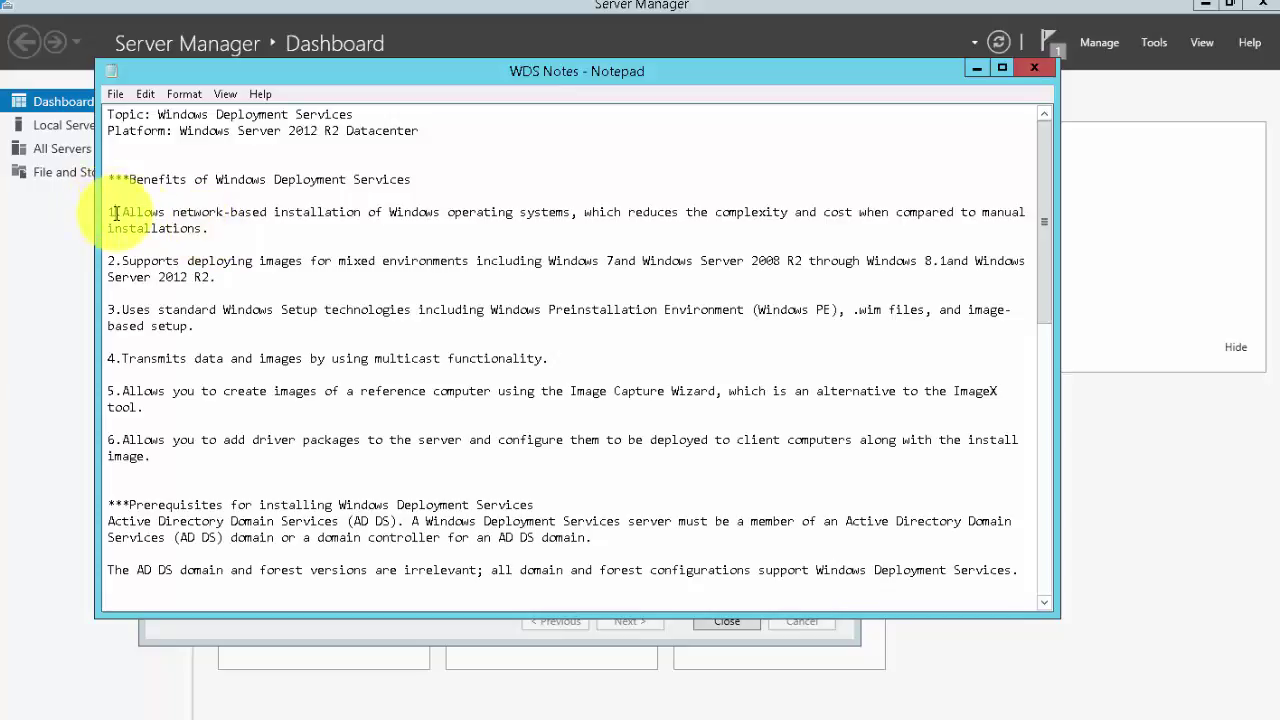
{"action": "left_click_drag", "start_coordinate": [115, 212], "coordinate": [166, 212]}
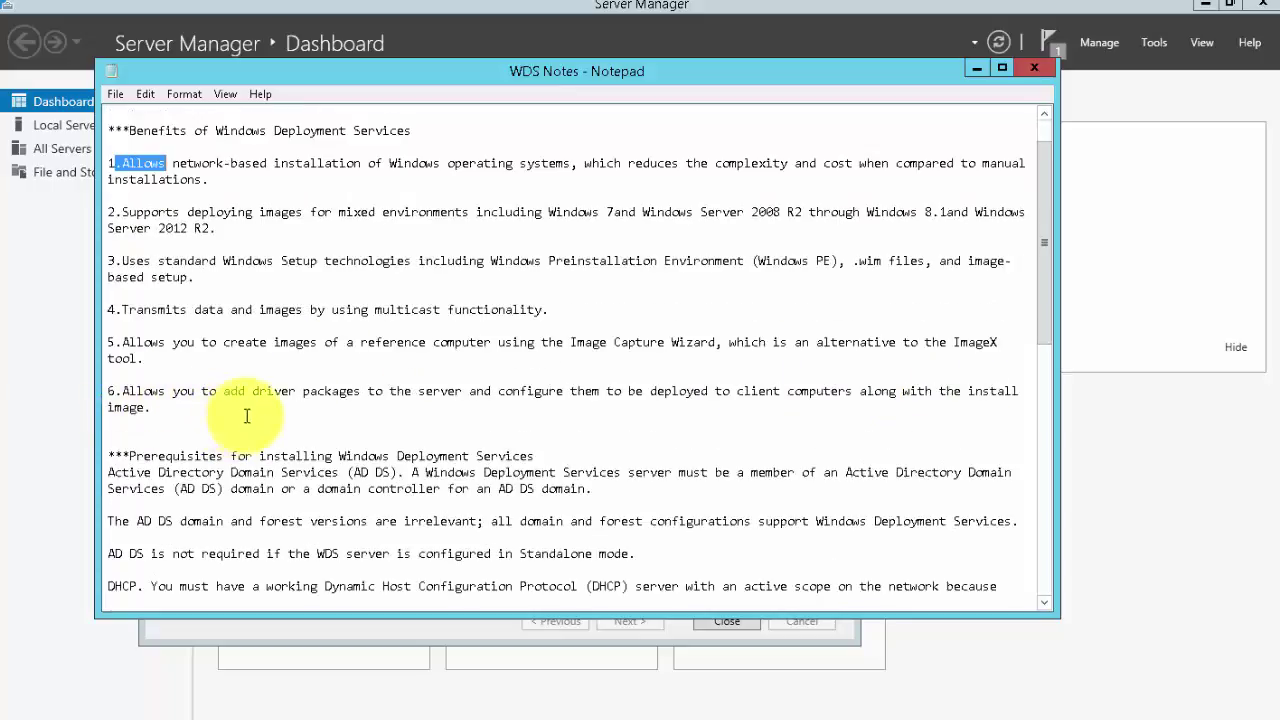
{"action": "scroll", "coordinate": [271, 379], "scroll_direction": "up", "scroll_amount": 1}
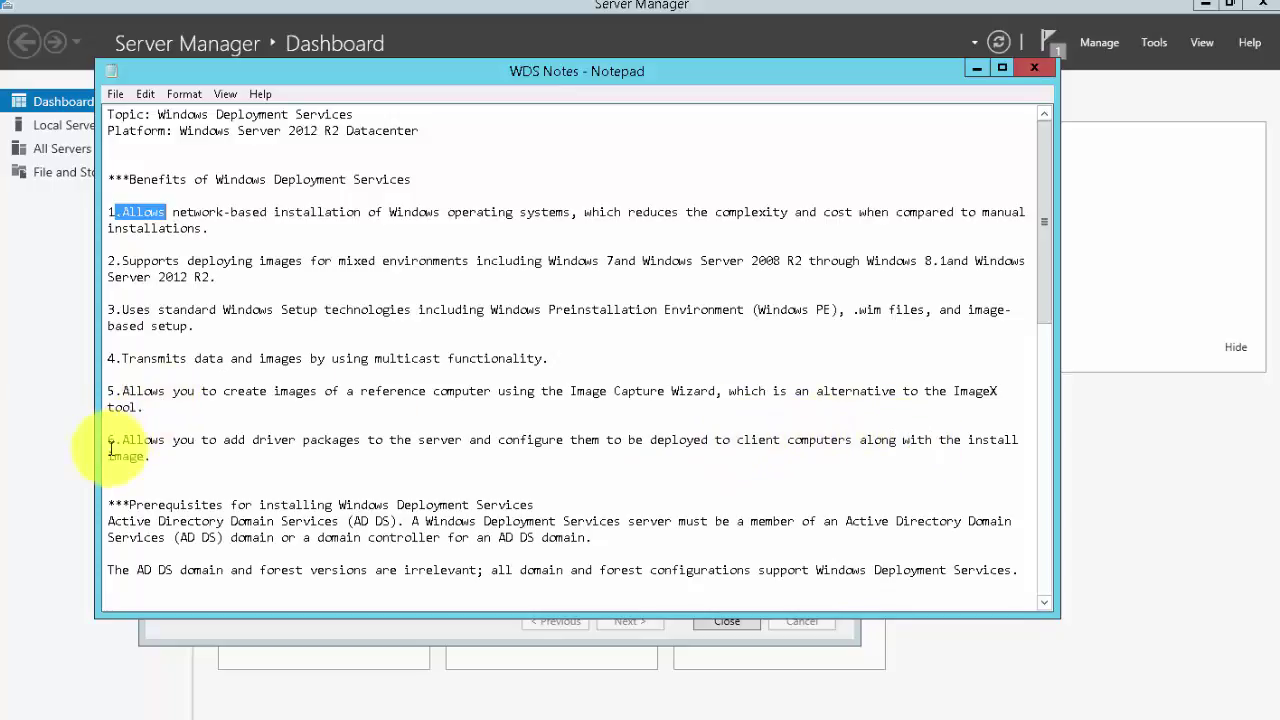
{"action": "left_click", "coordinate": [166, 454]}
{"action": "left_click_drag", "start_coordinate": [166, 454], "coordinate": [86, 440]}
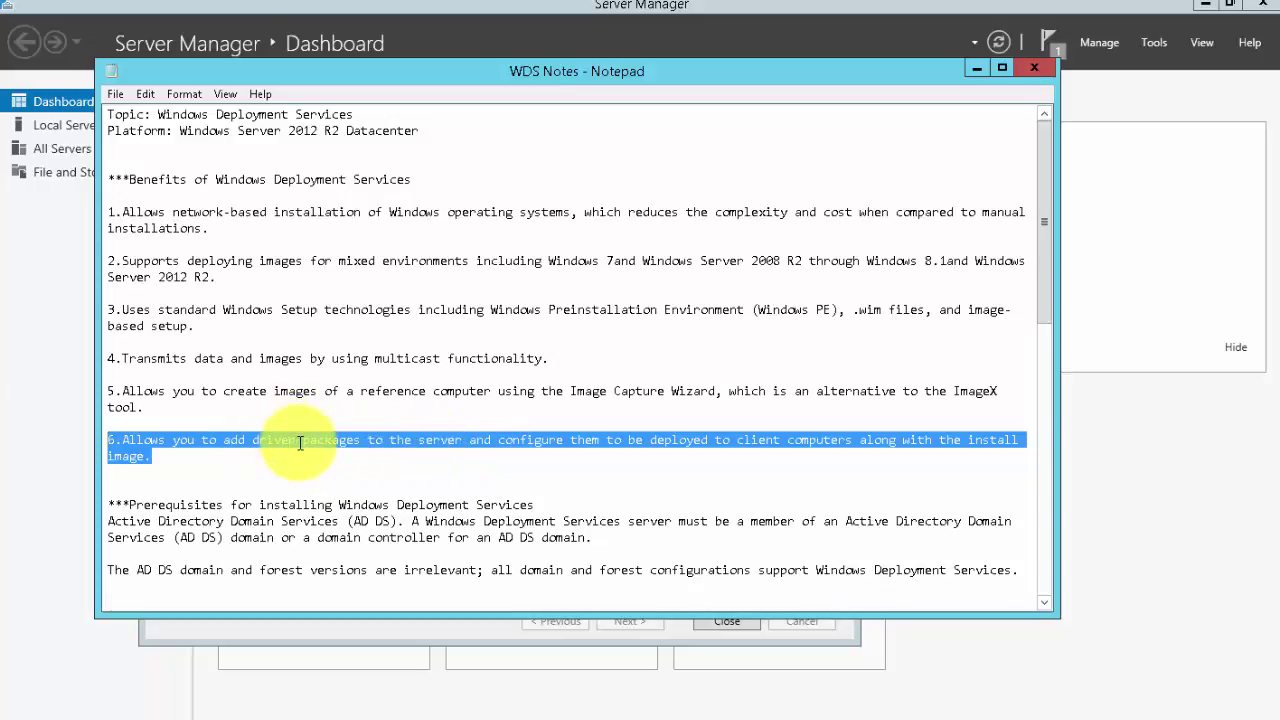
Step: Review the Active Directory Domain Services prerequisites in the notes, including the Standalone mode exception
{"action": "scroll", "coordinate": [286, 436], "scroll_direction": "down", "scroll_amount": 3}
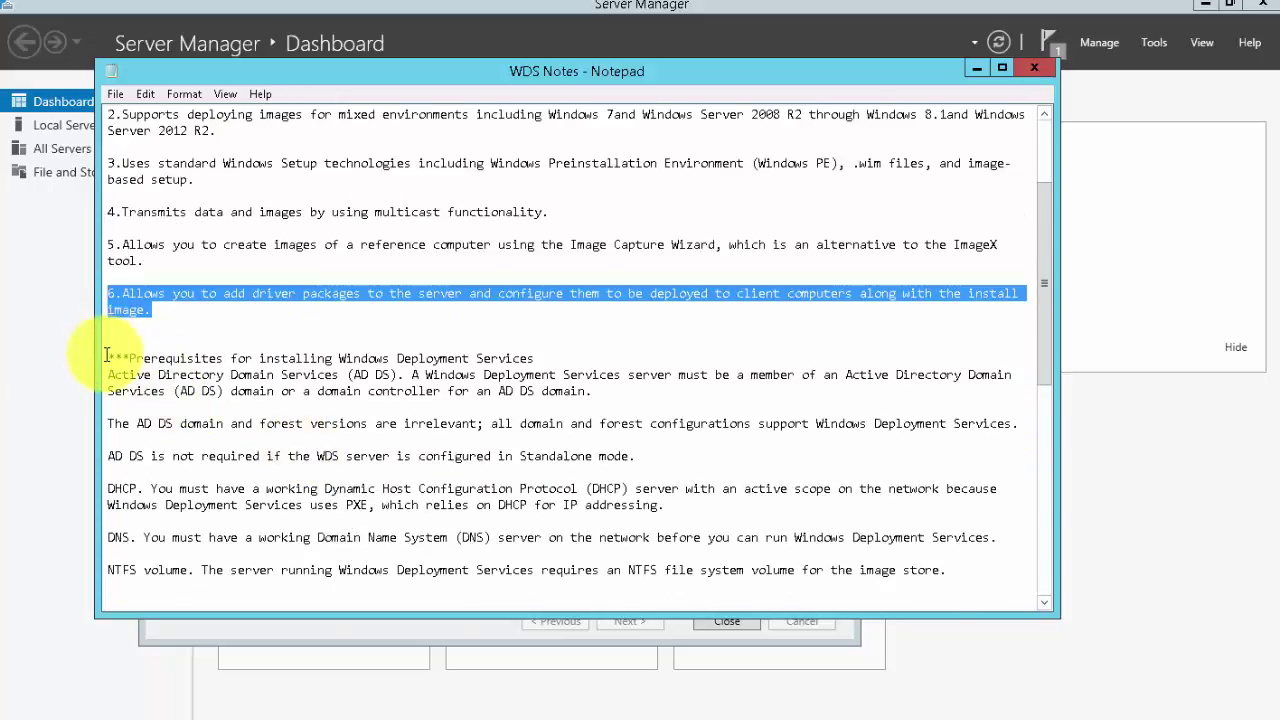
{"action": "left_click_drag", "start_coordinate": [108, 358], "coordinate": [536, 359]}
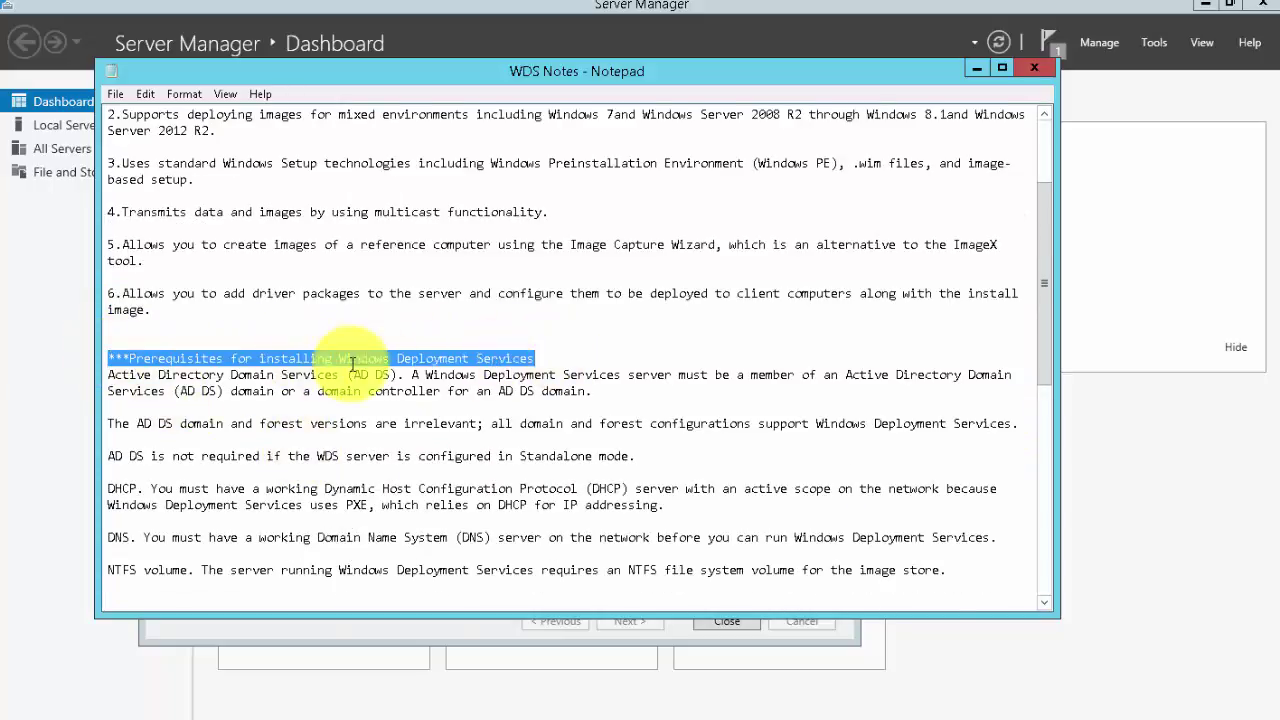
{"action": "scroll", "coordinate": [178, 374], "scroll_direction": "down", "scroll_amount": 2}
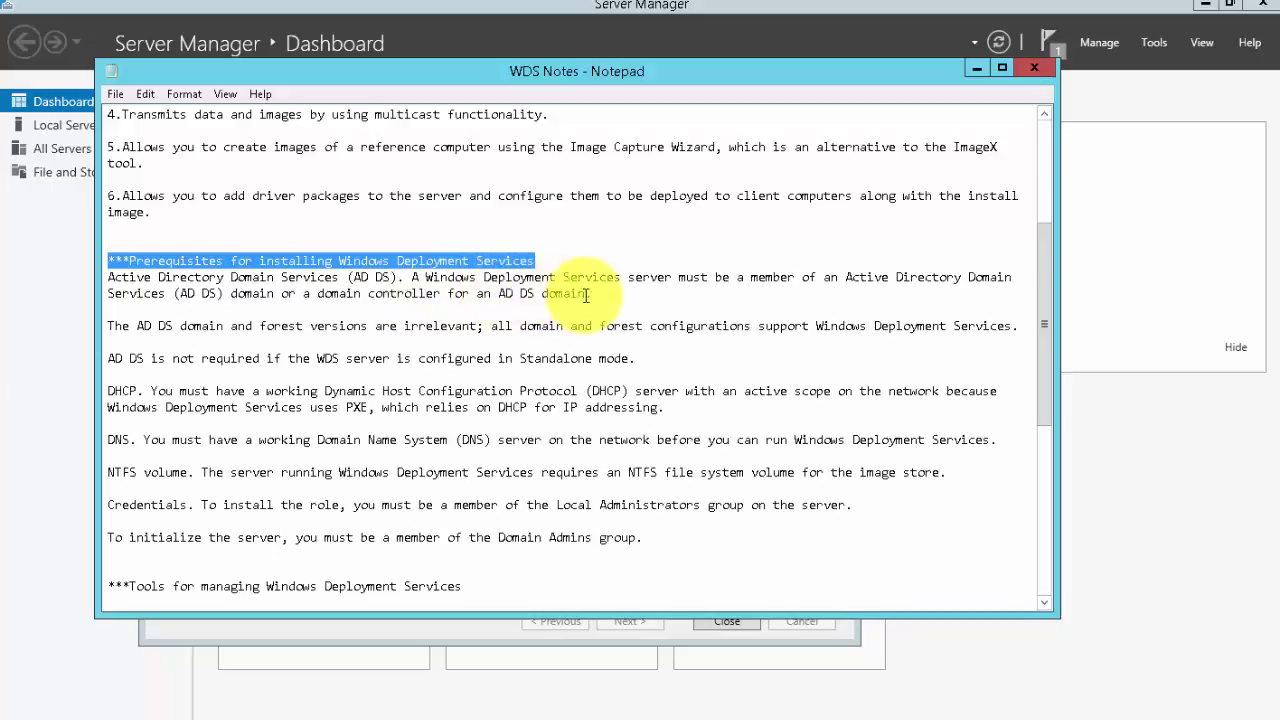
{"action": "left_click_drag", "start_coordinate": [592, 292], "coordinate": [107, 277]}
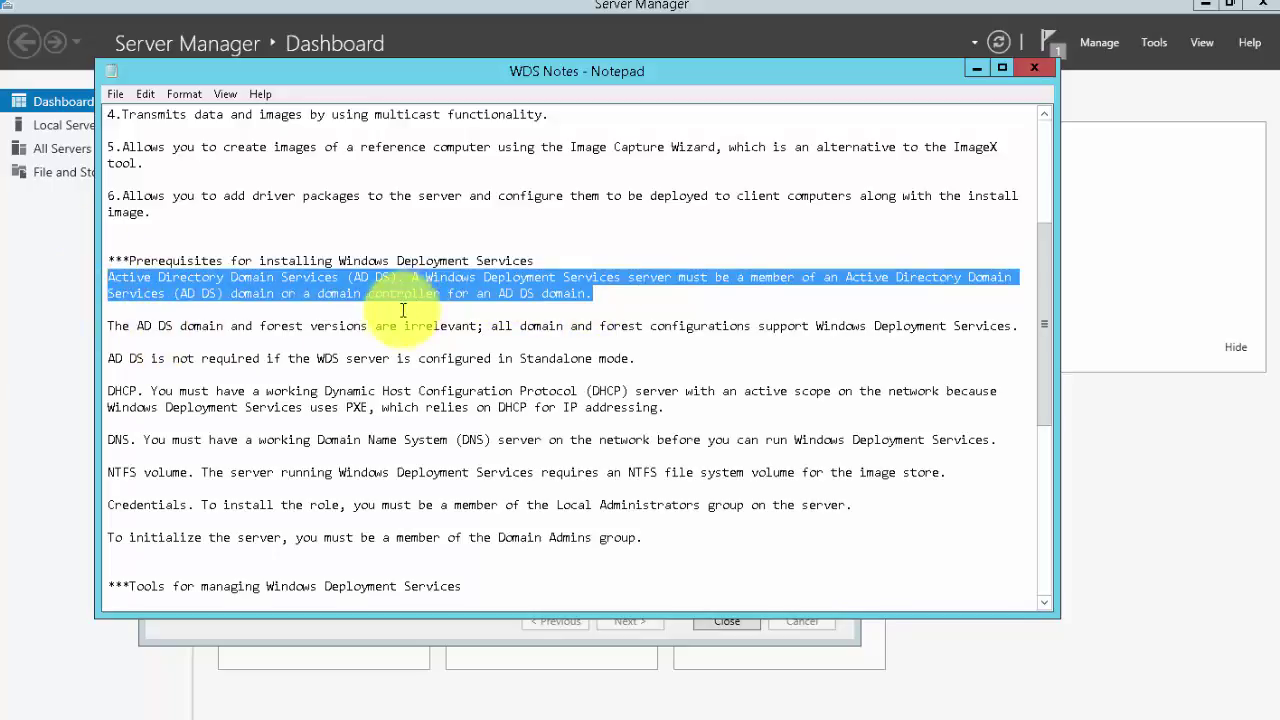
{"action": "left_click_drag", "start_coordinate": [632, 357], "coordinate": [63, 338]}
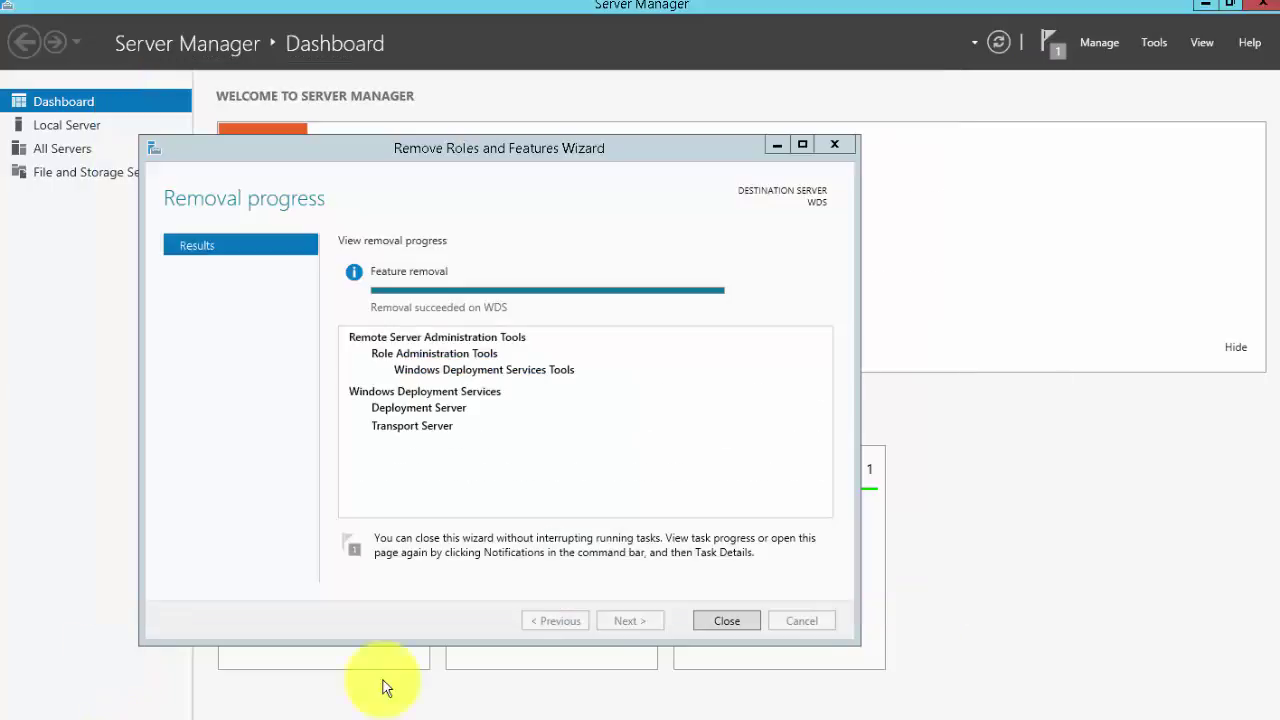
Step: In Server Manager, close the Remove Roles and Features Wizard and show the Local Server properties
{"action": "left_click", "coordinate": [714, 624]}
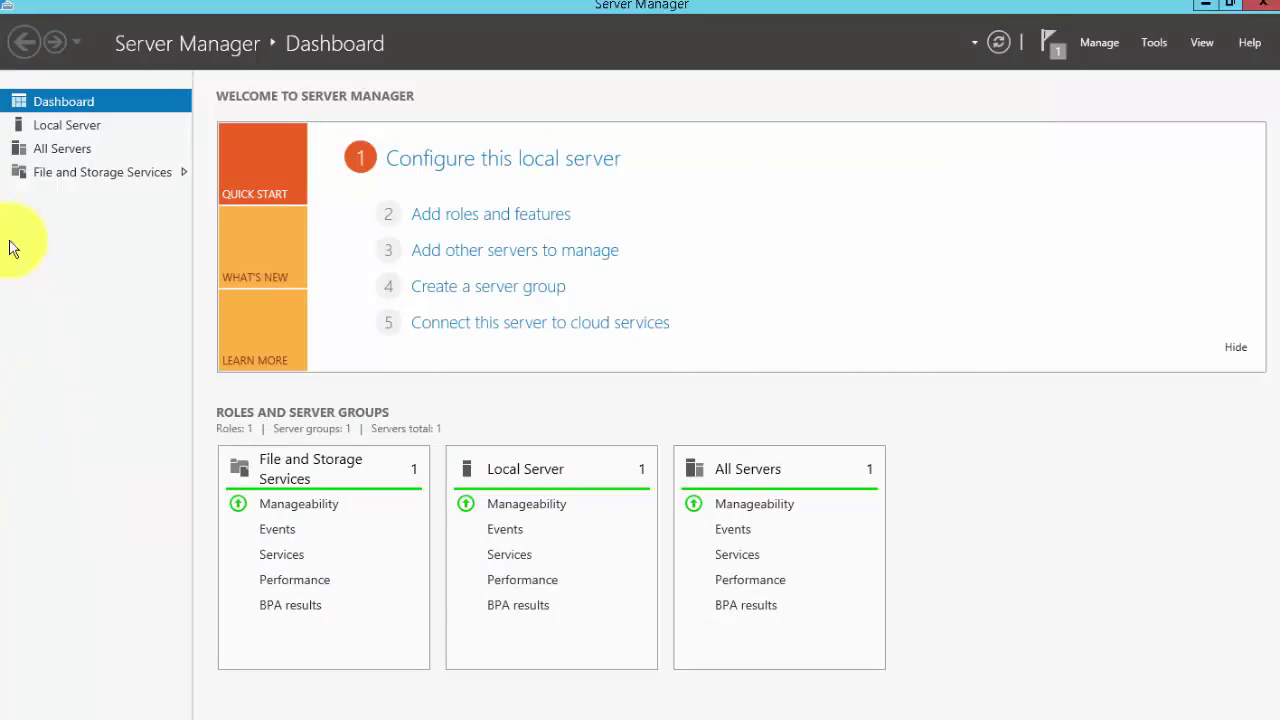
{"action": "left_click", "coordinate": [62, 126]}
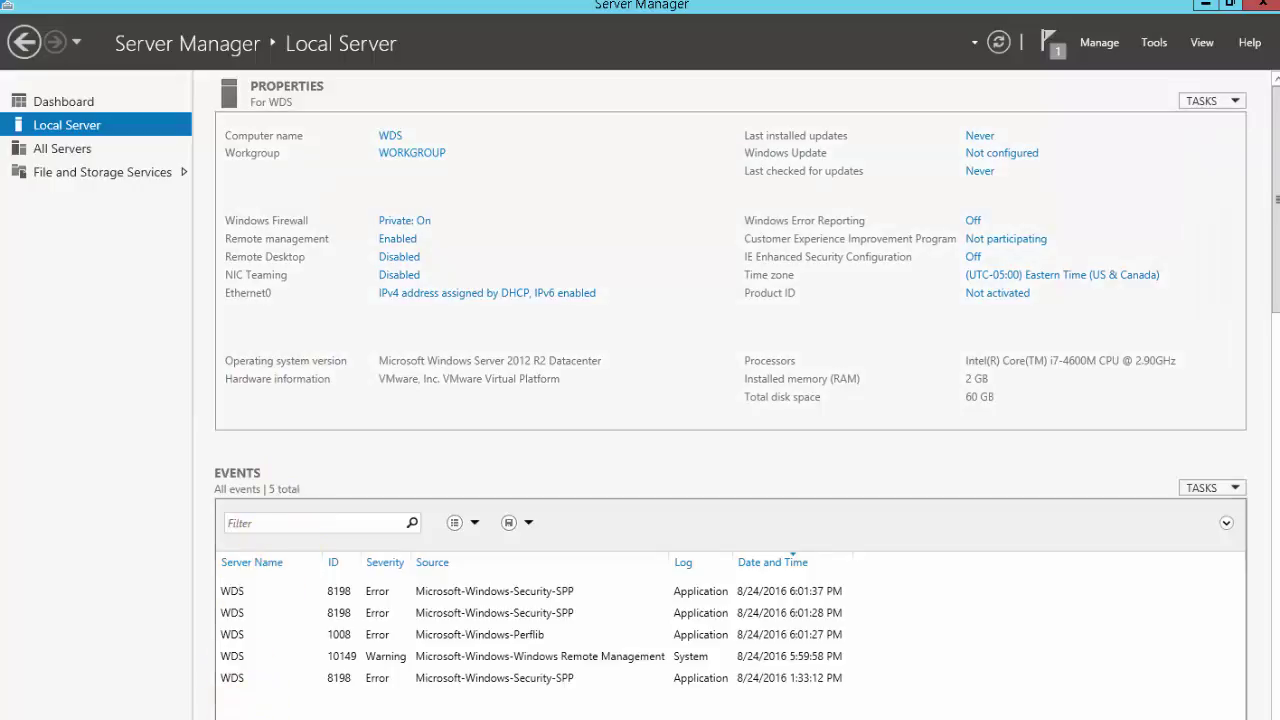
Step: Switch back to the WDS notes in Notepad and review the DHCP, DNS and NTFS volume prerequisites
{"action": "key", "text": "alt+Tab"}
{"action": "scroll", "coordinate": [270, 410], "scroll_direction": "down", "scroll_amount": 2}
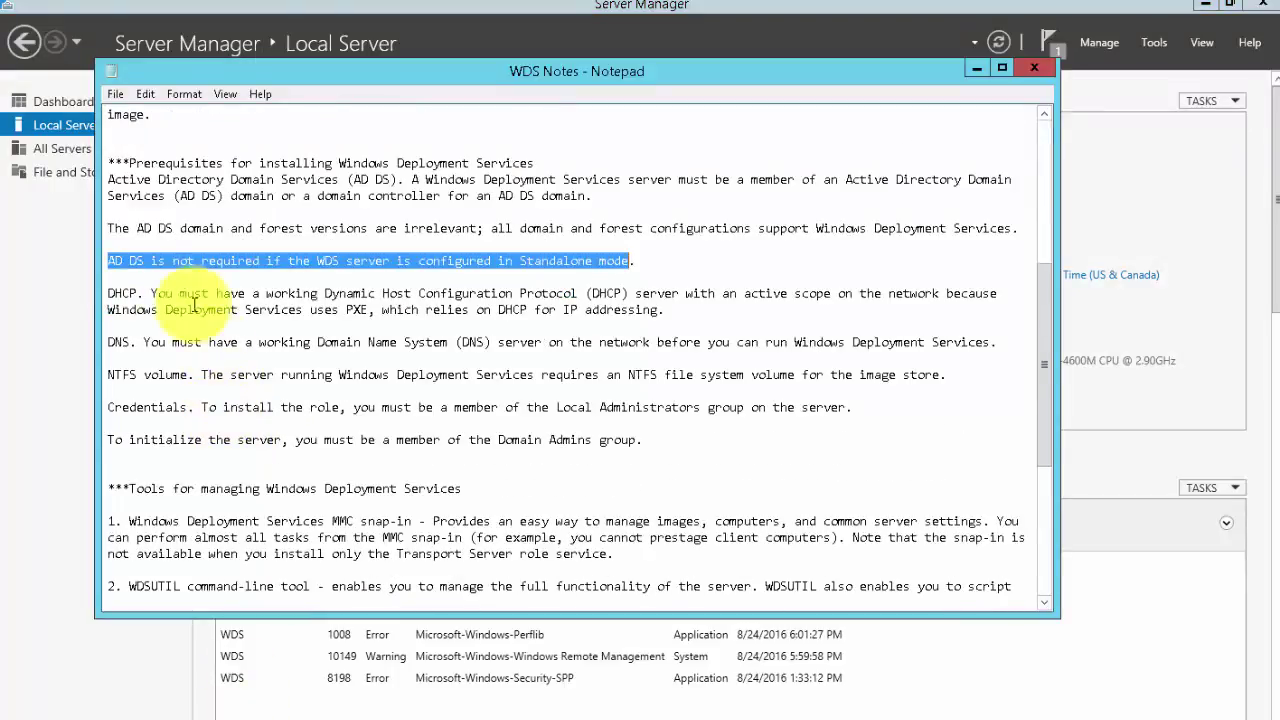
{"action": "left_click_drag", "start_coordinate": [110, 290], "coordinate": [931, 296]}
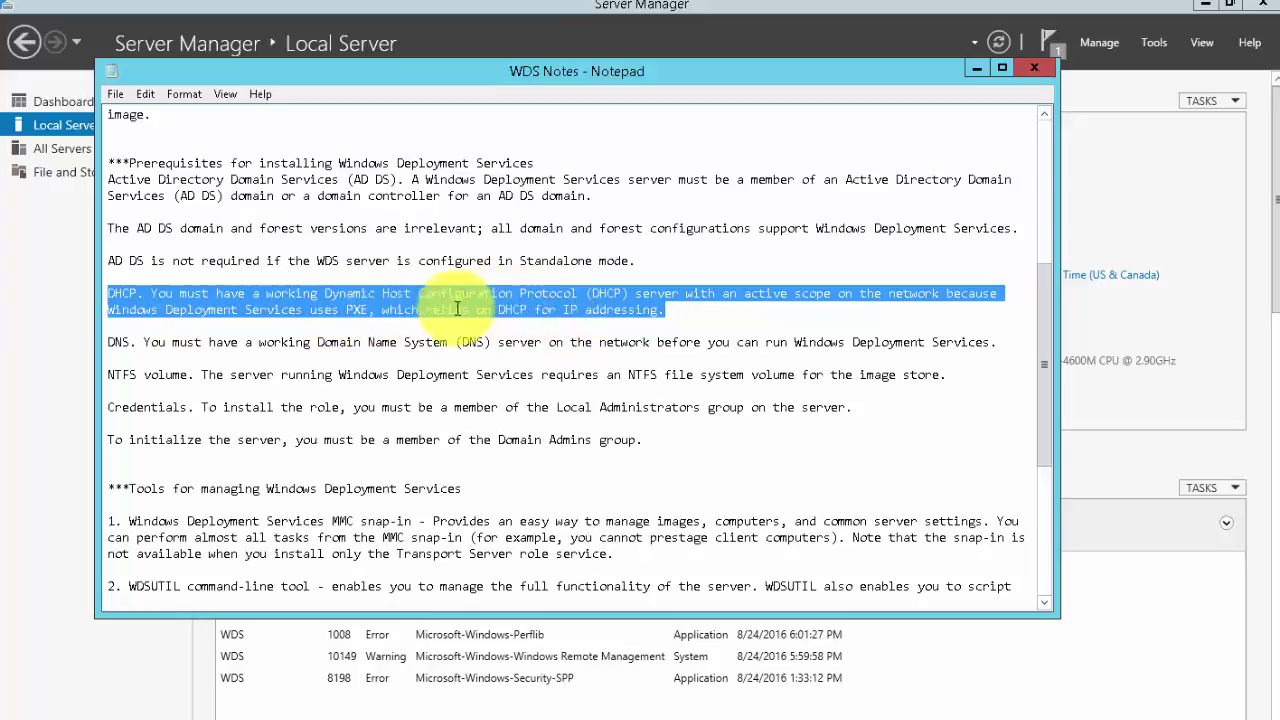
{"action": "left_click", "coordinate": [116, 345]}
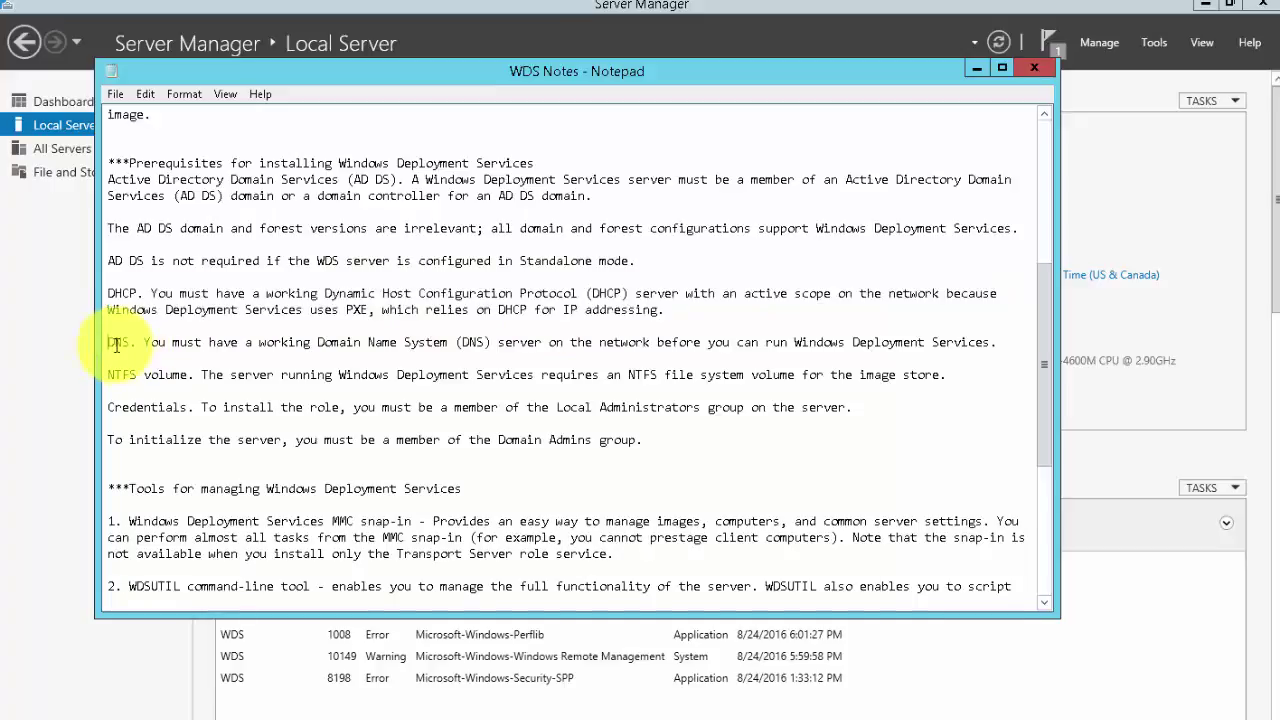
{"action": "left_click_drag", "start_coordinate": [116, 345], "coordinate": [677, 343]}
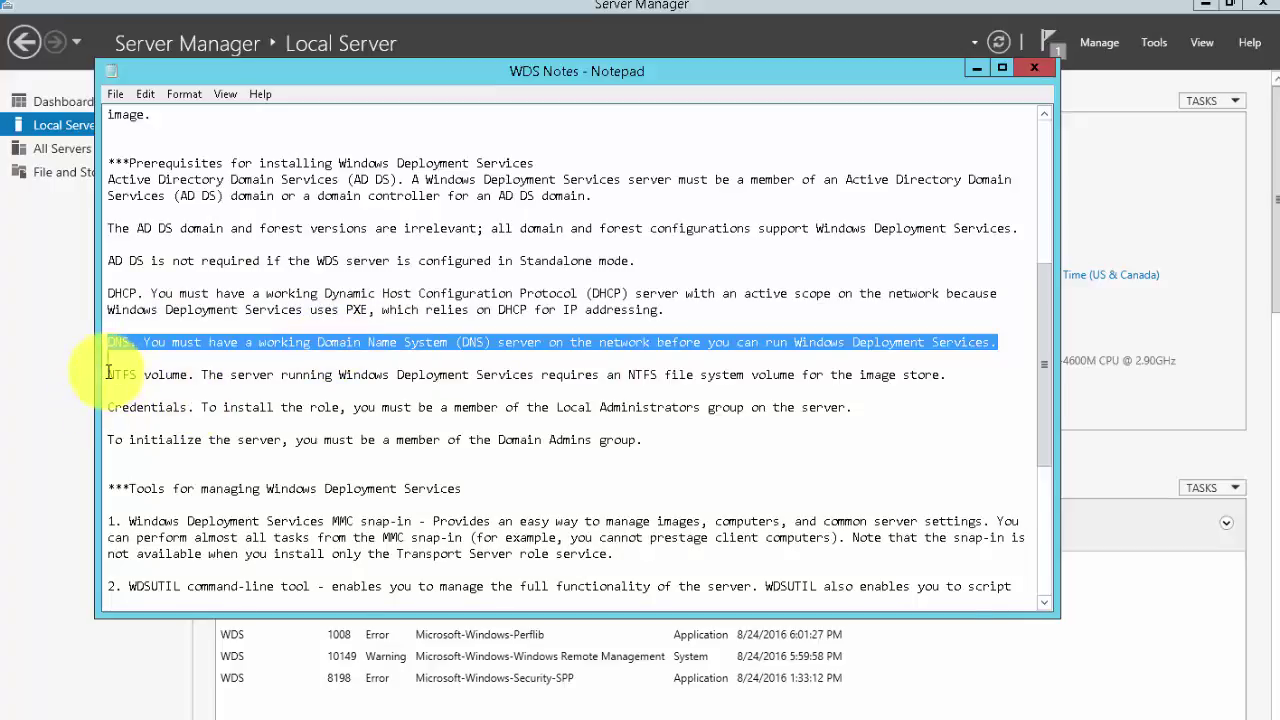
{"action": "left_click_drag", "start_coordinate": [108, 374], "coordinate": [731, 398]}
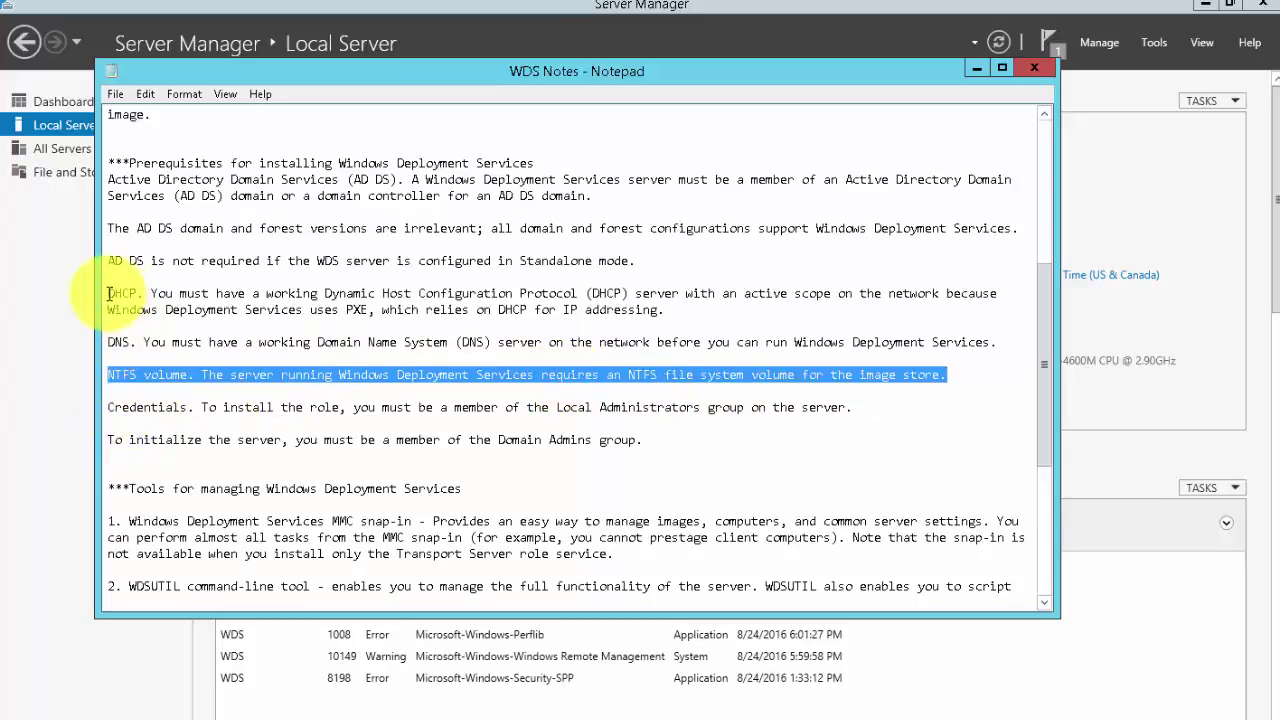
{"action": "left_click_drag", "start_coordinate": [108, 293], "coordinate": [690, 328]}
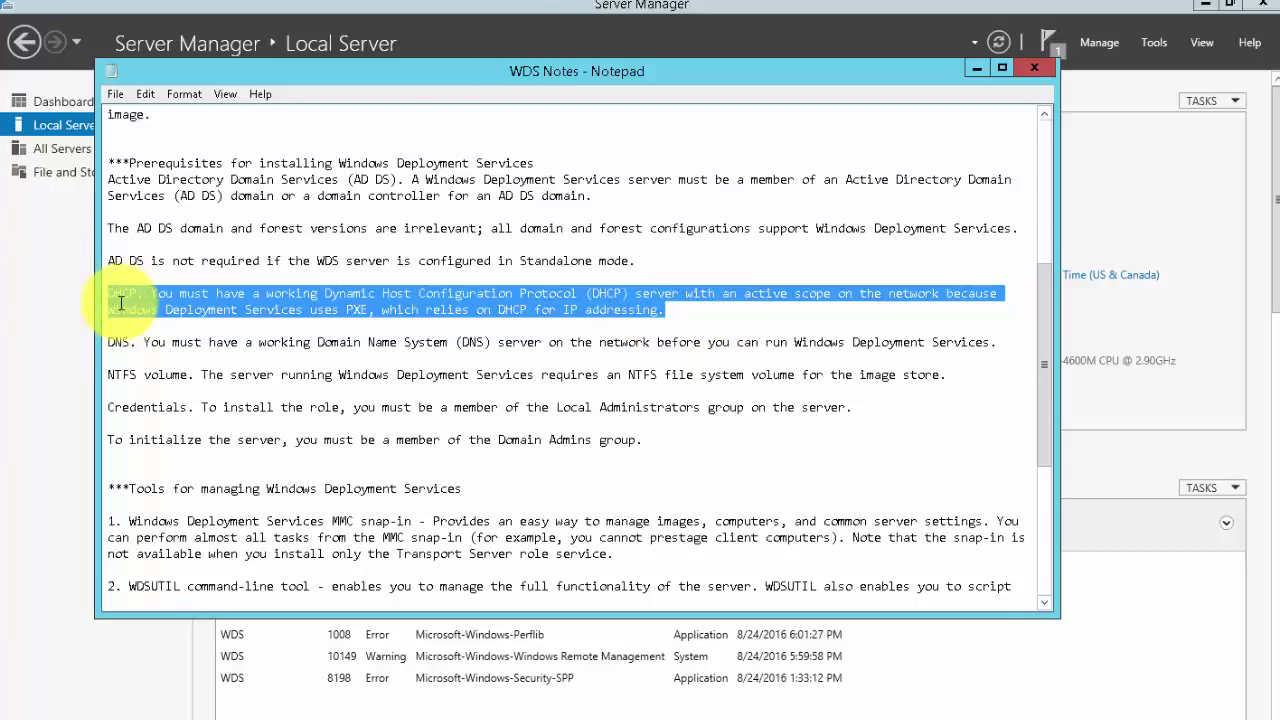
{"action": "left_click_drag", "start_coordinate": [109, 342], "coordinate": [290, 358]}
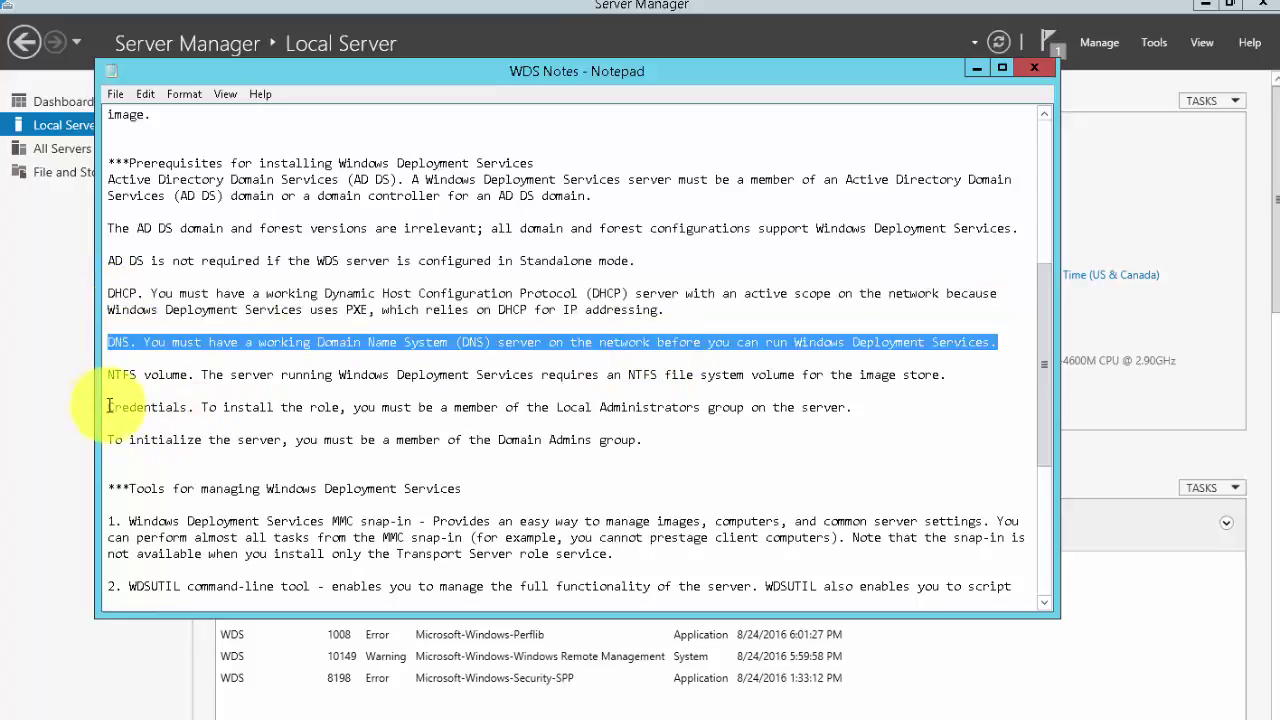
Step: Review the credentials needed to install the role and to initialize the server, highlighting the Domain Admins requirement
{"action": "left_click_drag", "start_coordinate": [107, 407], "coordinate": [515, 440]}
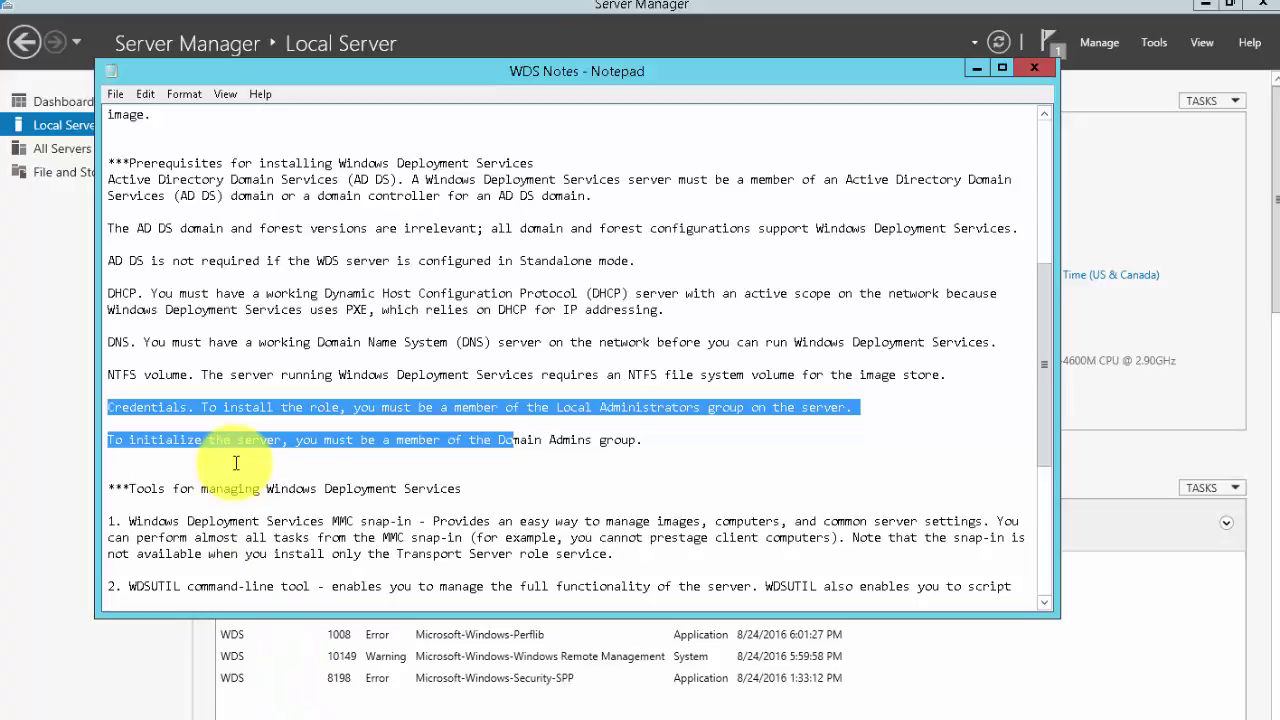
{"action": "left_click", "coordinate": [297, 441]}
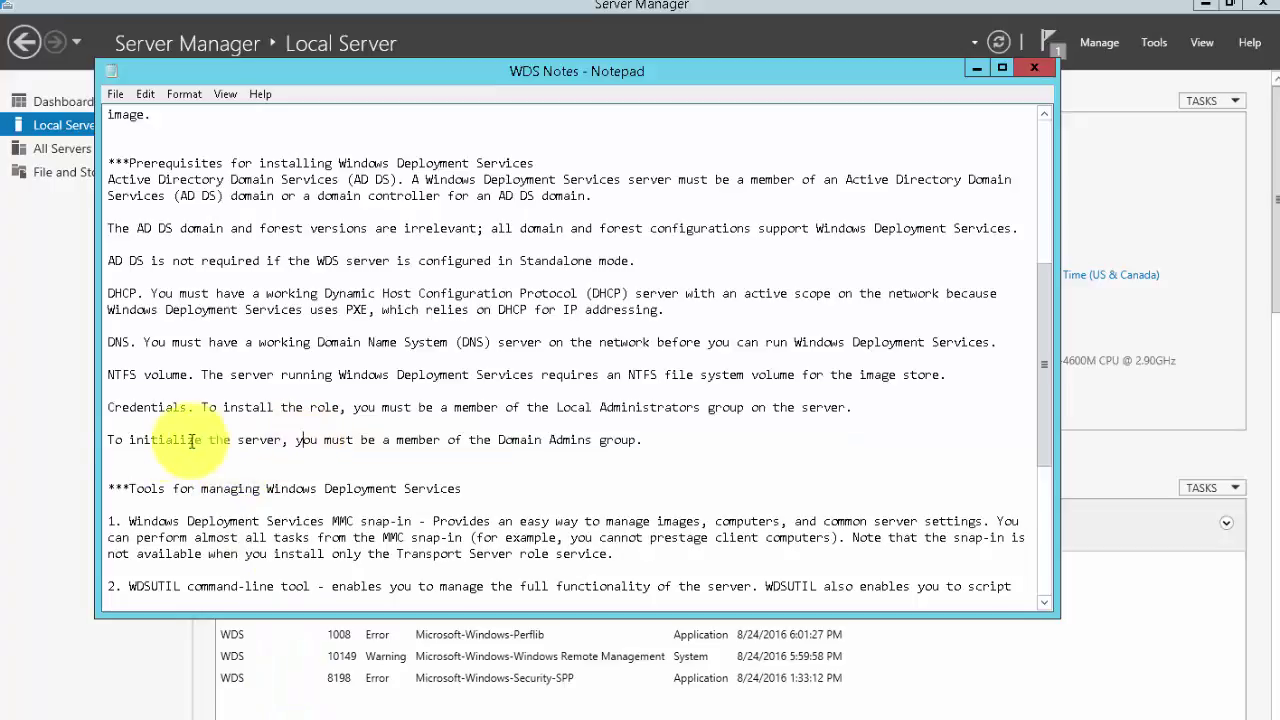
{"action": "left_click_drag", "start_coordinate": [111, 443], "coordinate": [561, 453]}
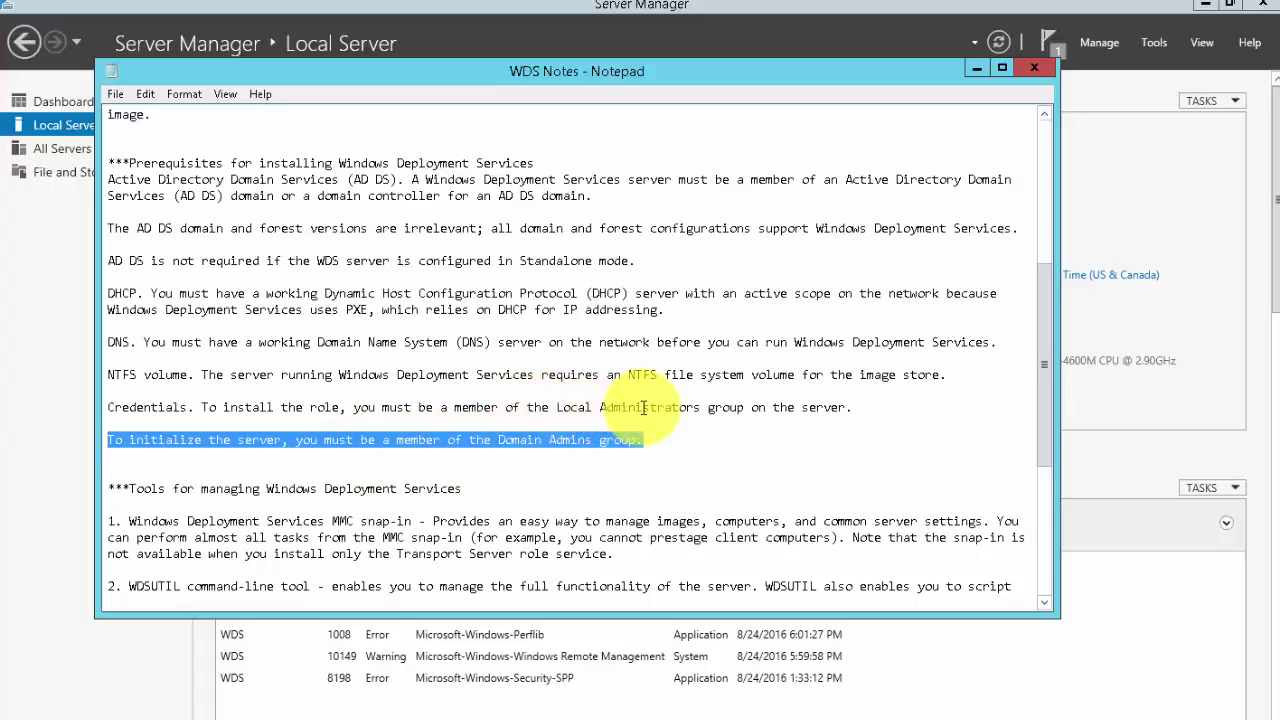
Step: Review the tools for managing Windows Deployment Services, highlighting the MMC snap-in and the Windows PowerShell cmdlets
{"action": "scroll", "coordinate": [643, 410], "scroll_direction": "down", "scroll_amount": 4}
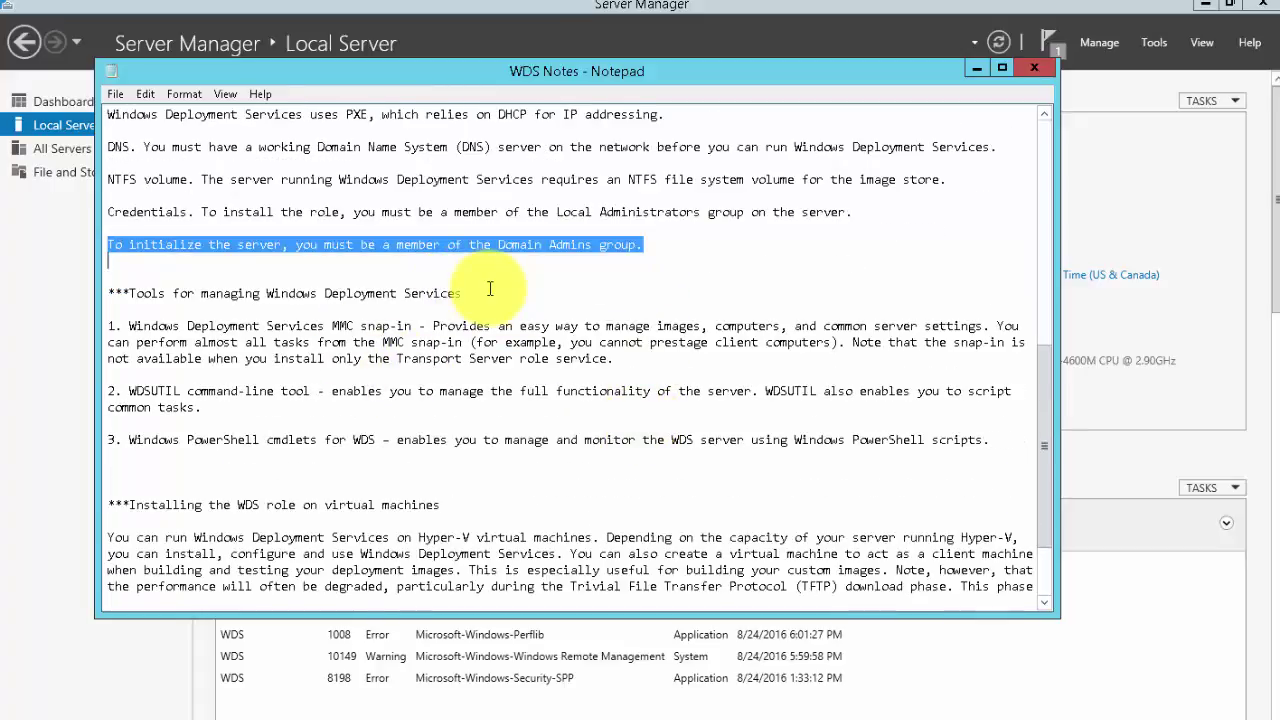
{"action": "left_click_drag", "start_coordinate": [478, 292], "coordinate": [411, 328]}
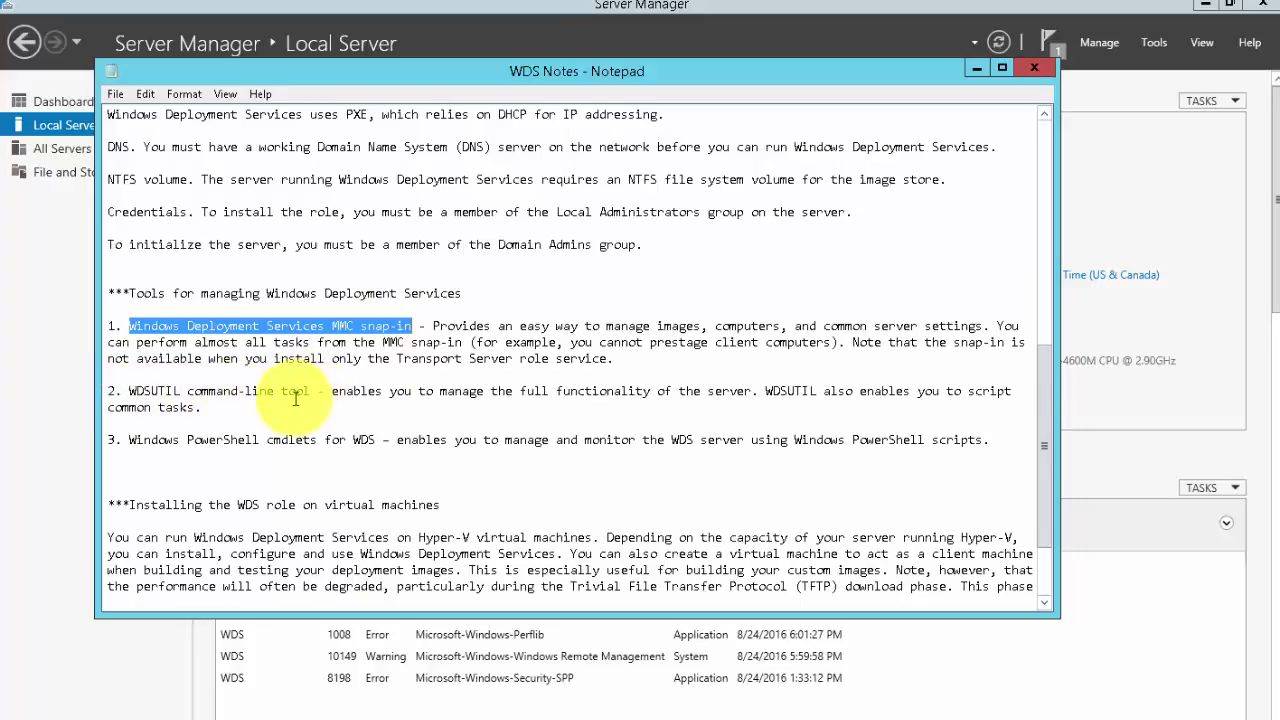
{"action": "left_click_drag", "start_coordinate": [128, 440], "coordinate": [323, 440]}
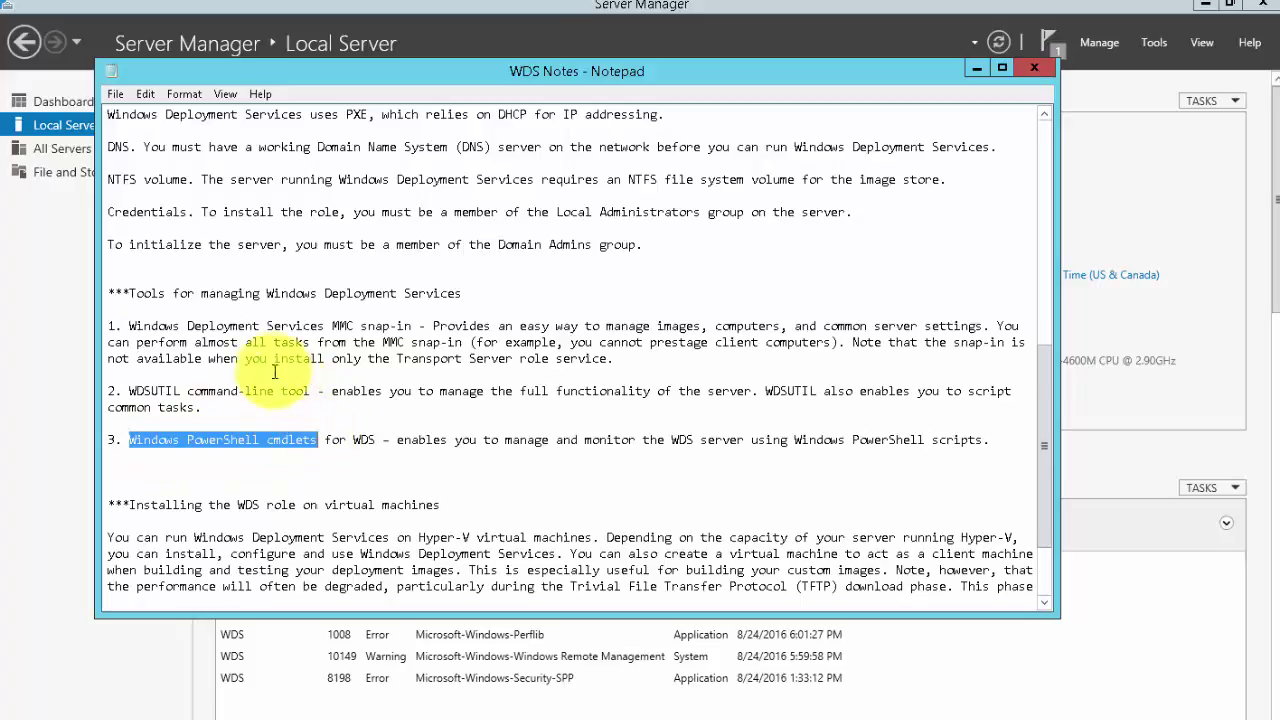
{"action": "left_click_drag", "start_coordinate": [128, 326], "coordinate": [354, 326]}
Step: Review the notes on installing the WDS role on virtual machines and on its support in a clustered environment
{"action": "scroll", "coordinate": [303, 398], "scroll_direction": "down", "scroll_amount": 3}
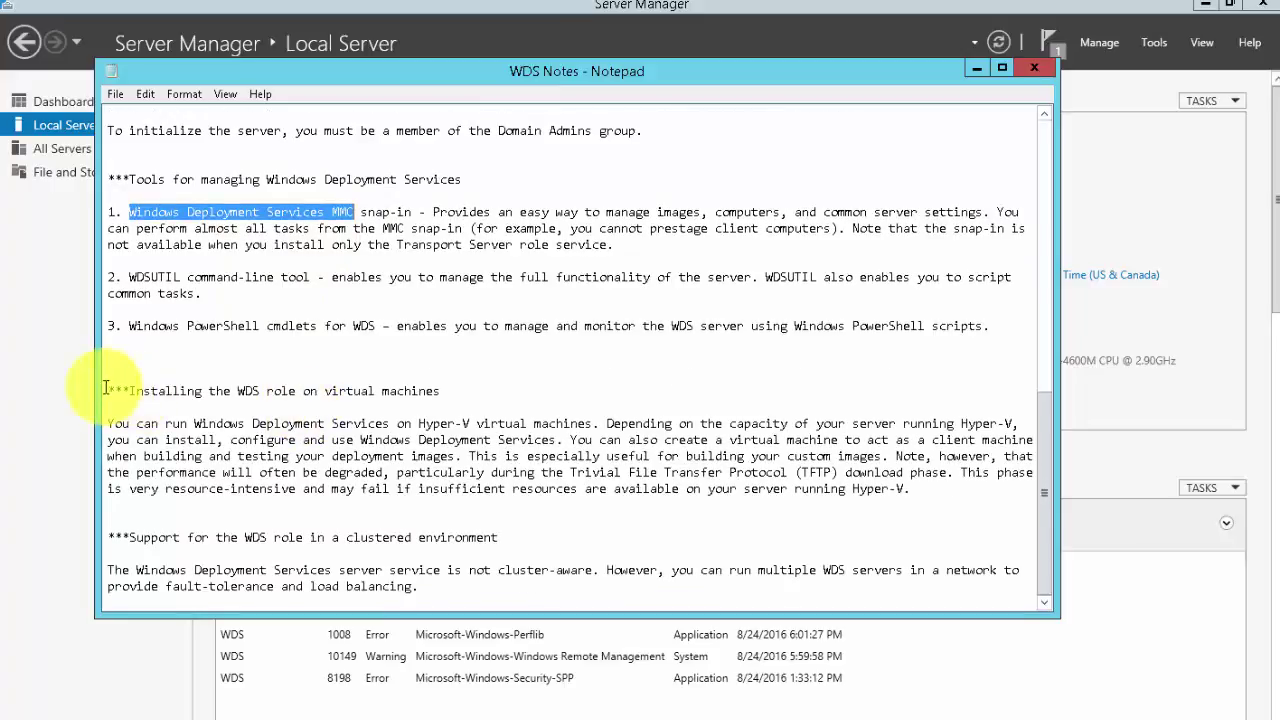
{"action": "left_click_drag", "start_coordinate": [106, 390], "coordinate": [440, 385]}
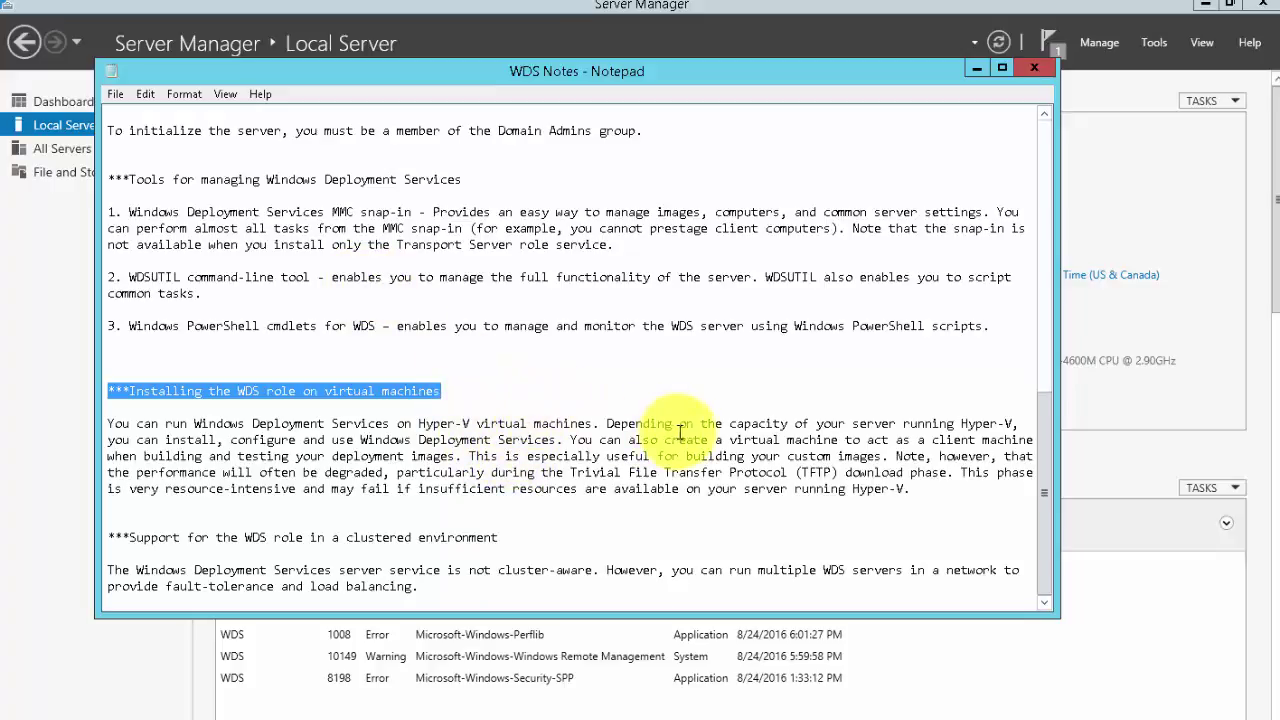
{"action": "left_click", "coordinate": [604, 423]}
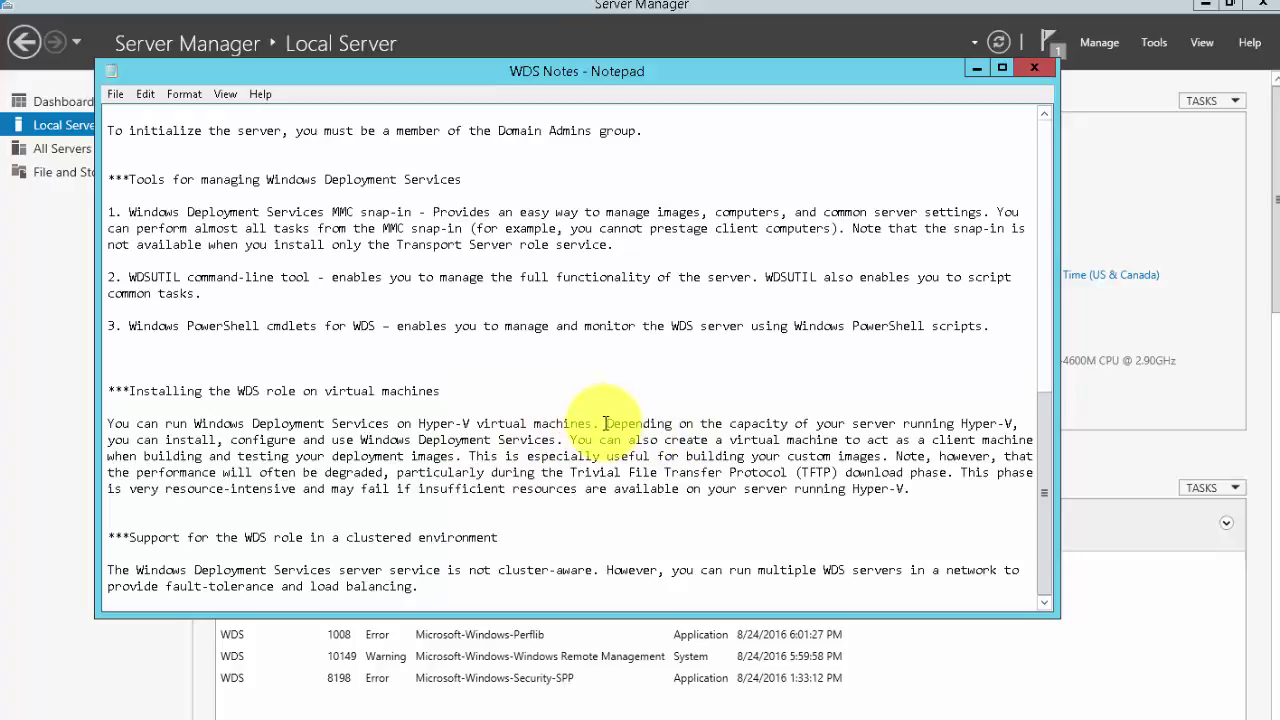
{"action": "left_click_drag", "start_coordinate": [604, 423], "coordinate": [557, 440]}
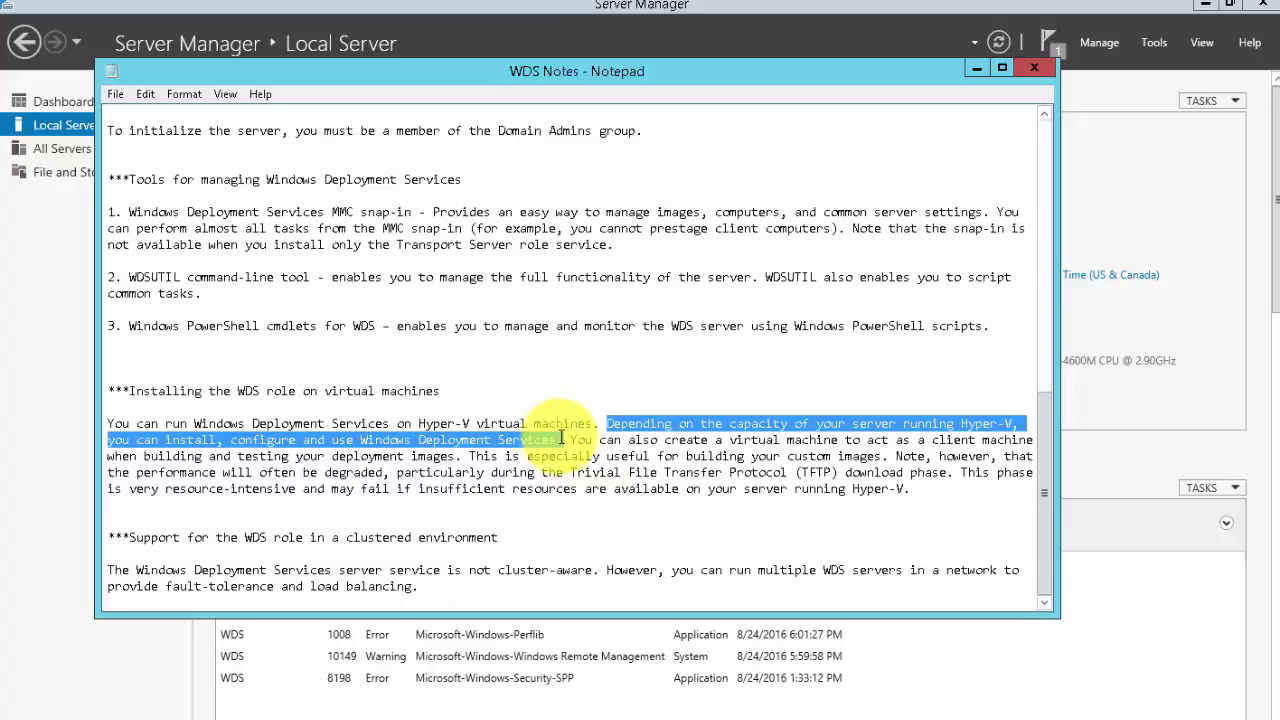
{"action": "left_click_drag", "start_coordinate": [562, 440], "coordinate": [583, 441]}
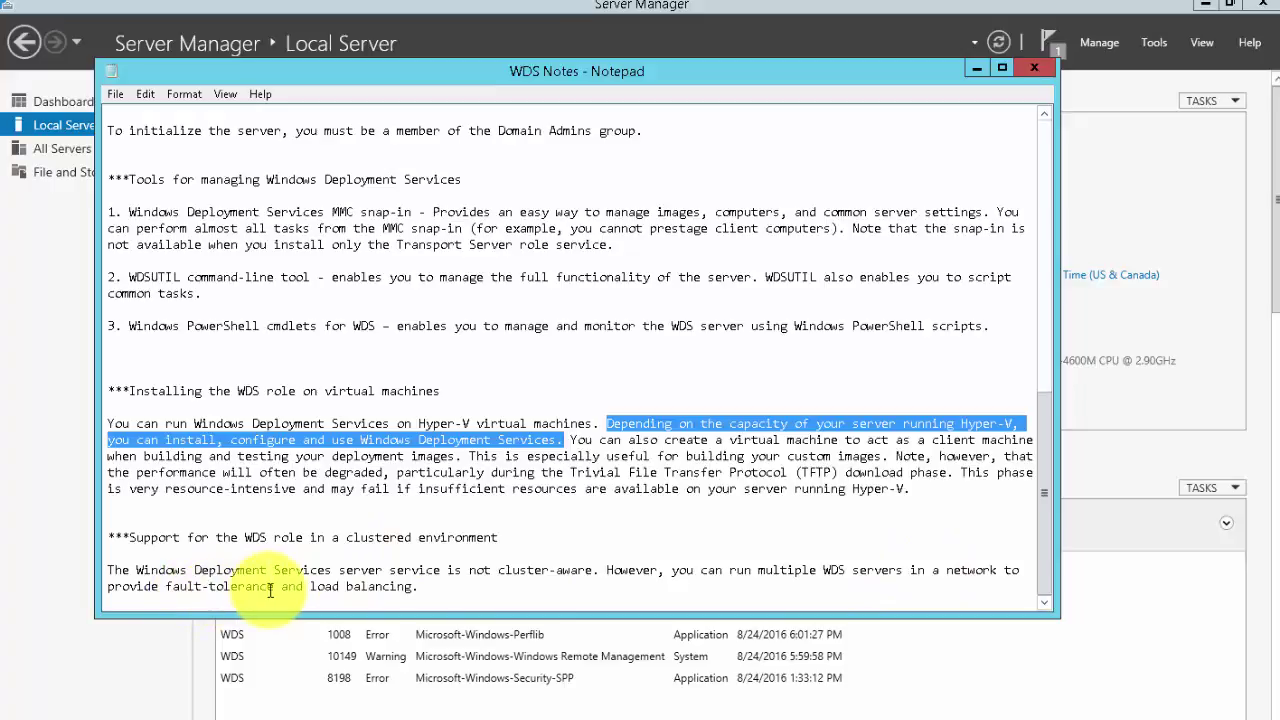
{"action": "left_click", "coordinate": [432, 590]}
{"action": "left_click_drag", "start_coordinate": [432, 590], "coordinate": [90, 568]}
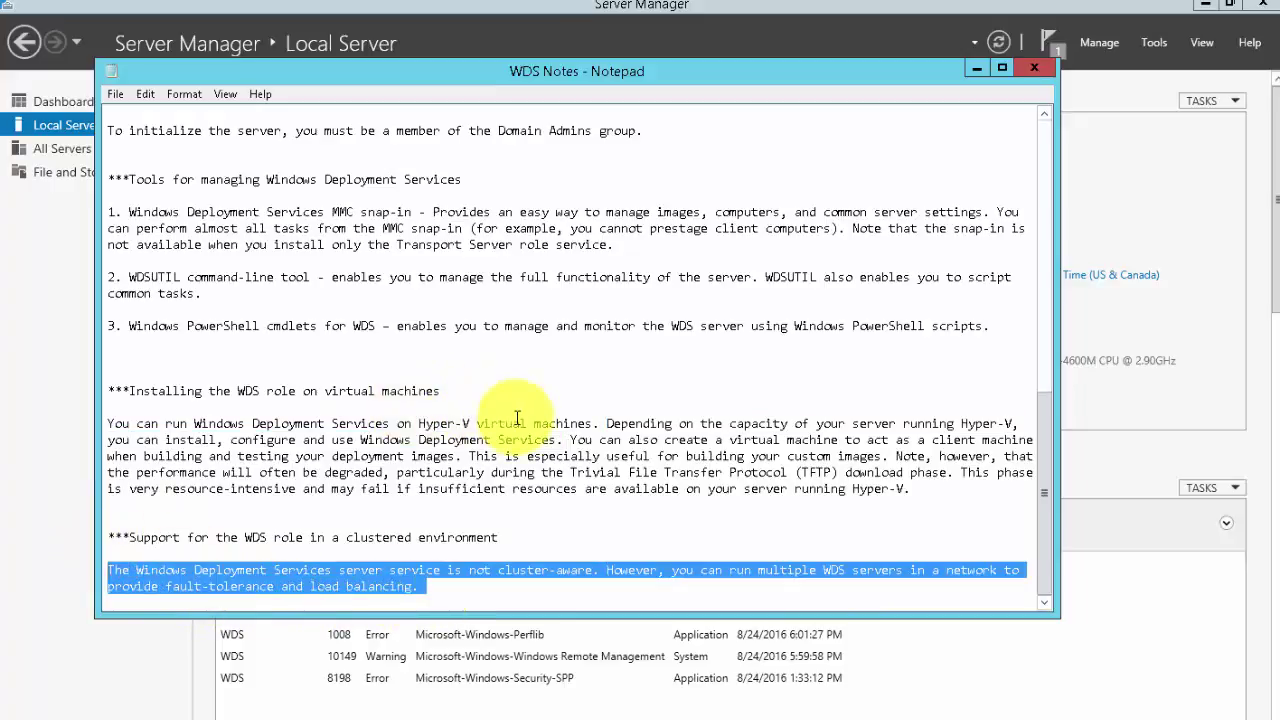
Step: Return to the beginning of the WDS notes and minimize them to get back to the Local Server page
{"action": "scroll", "coordinate": [520, 408], "scroll_direction": "up", "scroll_amount": 5}
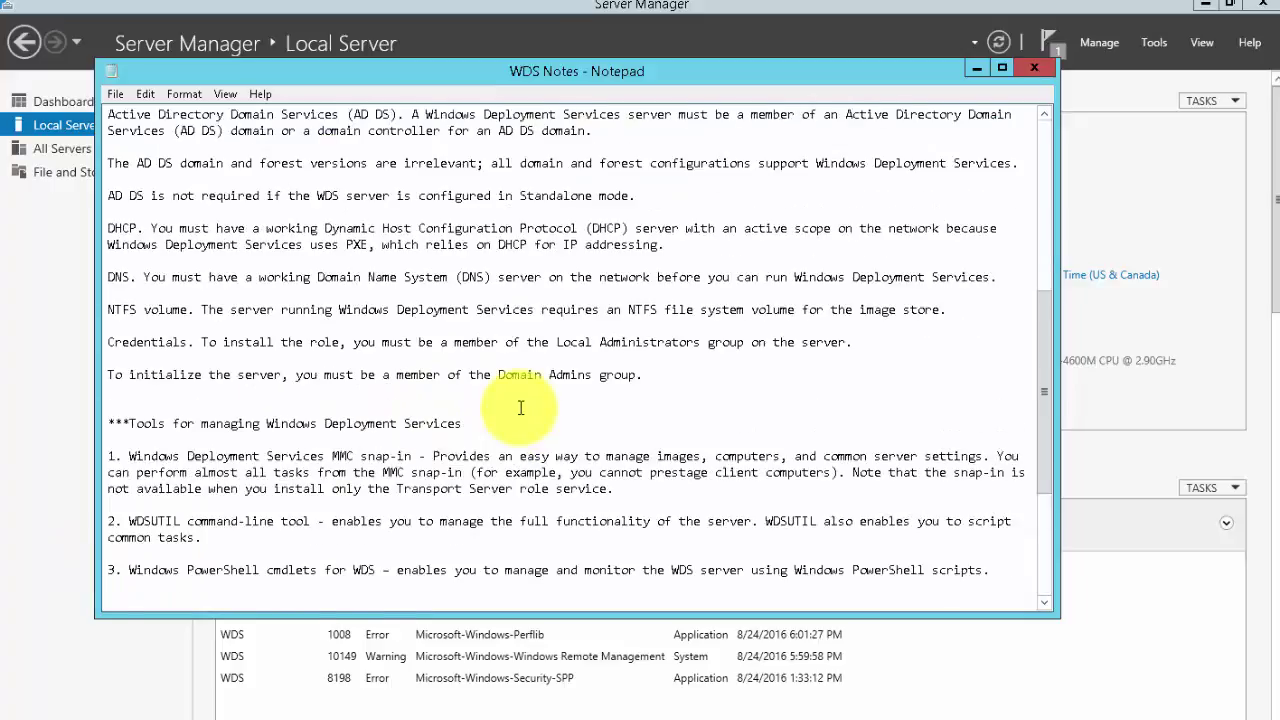
{"action": "scroll", "coordinate": [520, 408], "scroll_direction": "up", "scroll_amount": 8}
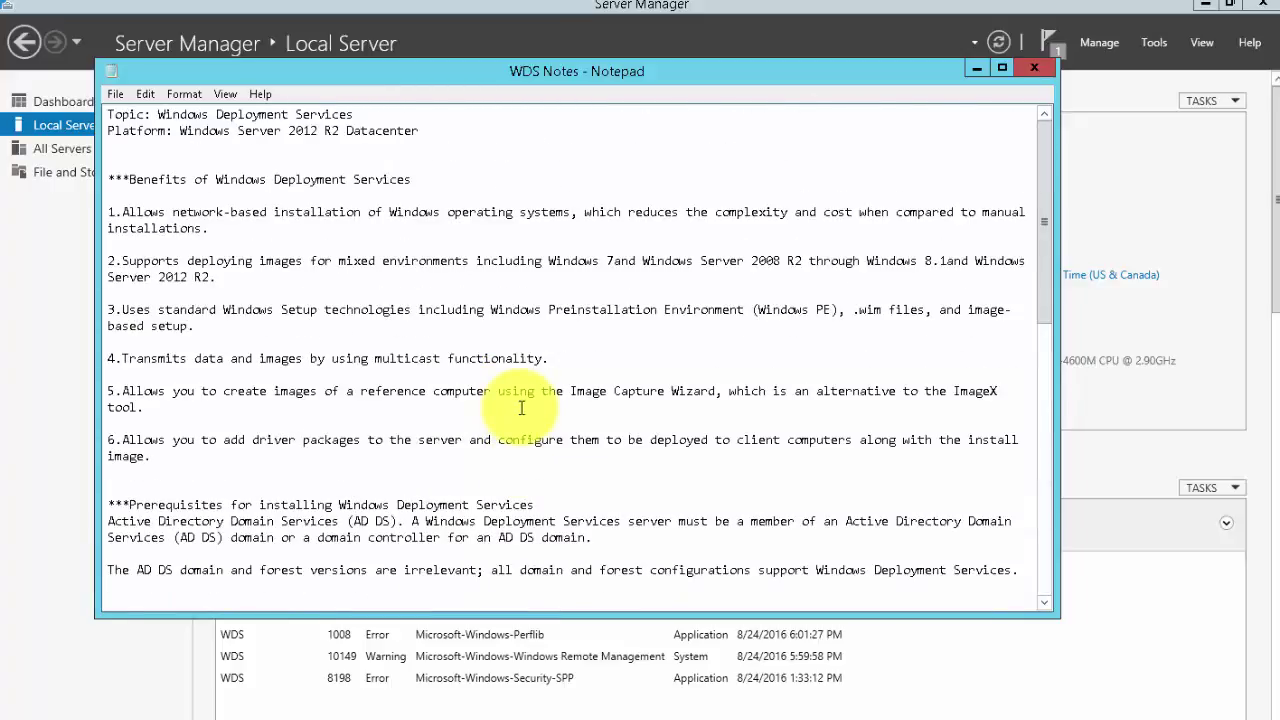
{"action": "left_click", "coordinate": [975, 72]}
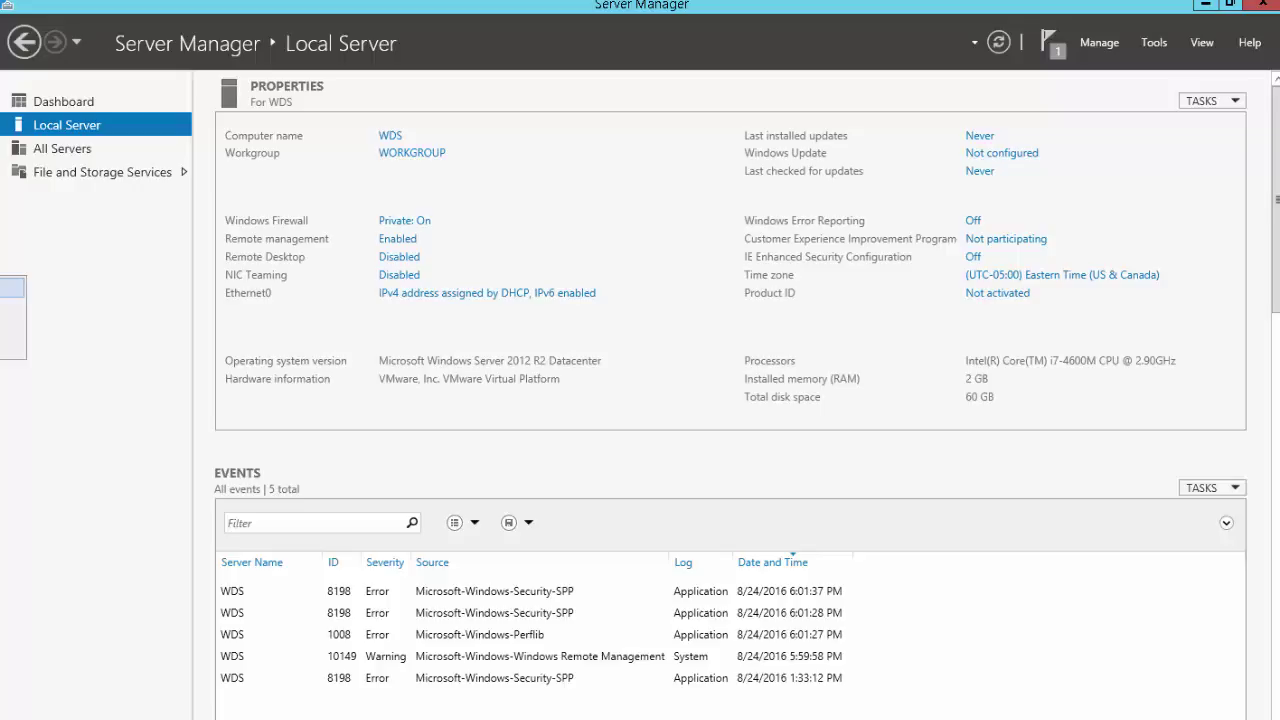
Step: Start a new typical virtual machine with a blank hard disk and Microsoft Windows, version Windows 8 x64, as the guest operating system
{"action": "left_click", "coordinate": [12, 288]}
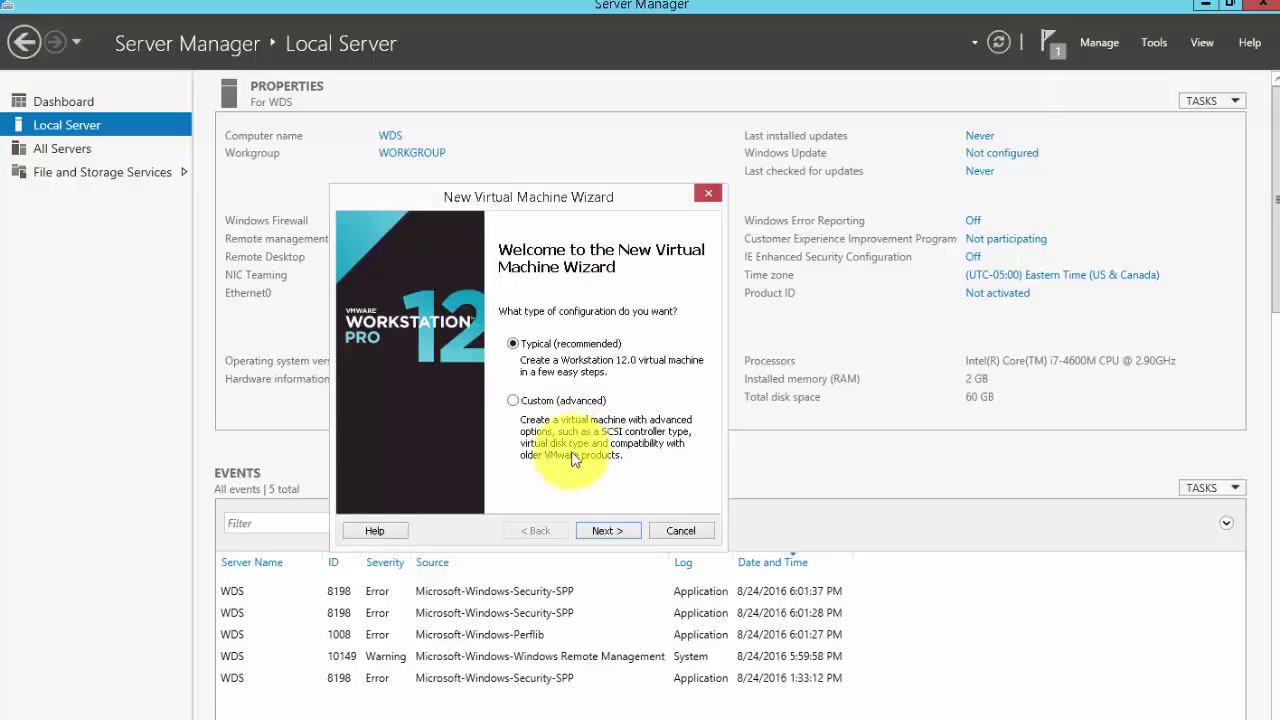
{"action": "left_click", "coordinate": [607, 530]}
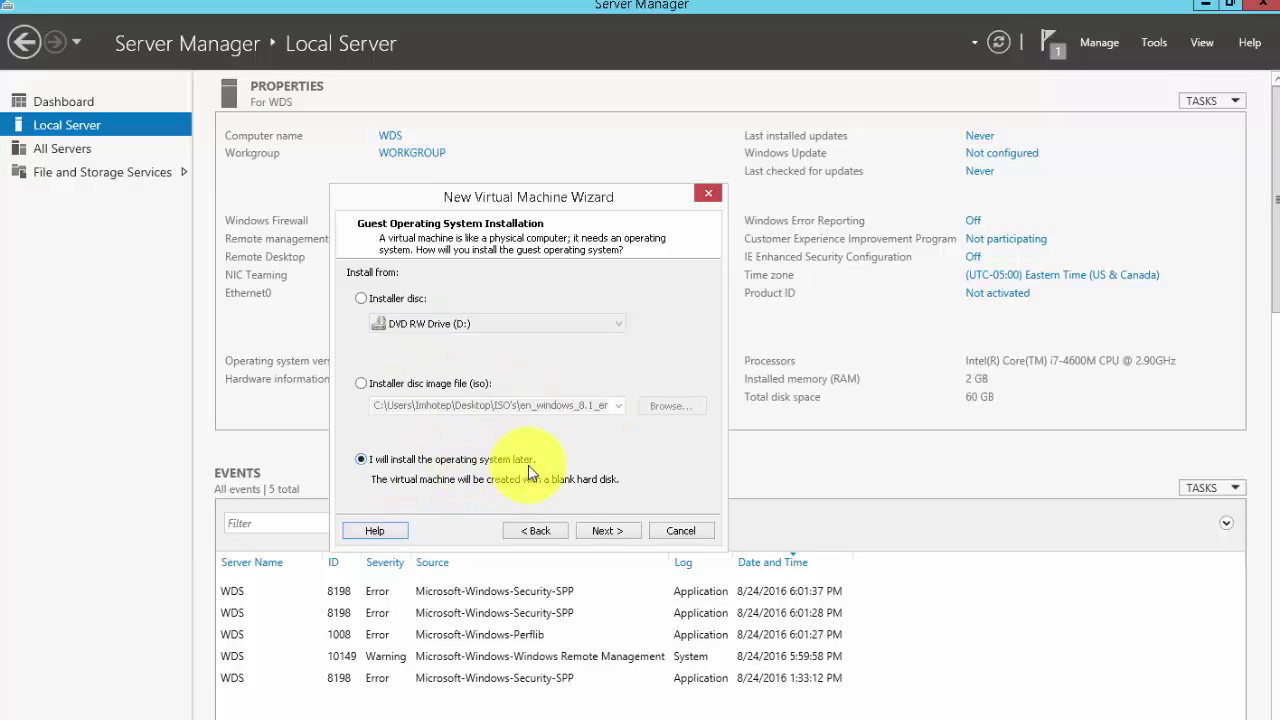
{"action": "left_click", "coordinate": [607, 532]}
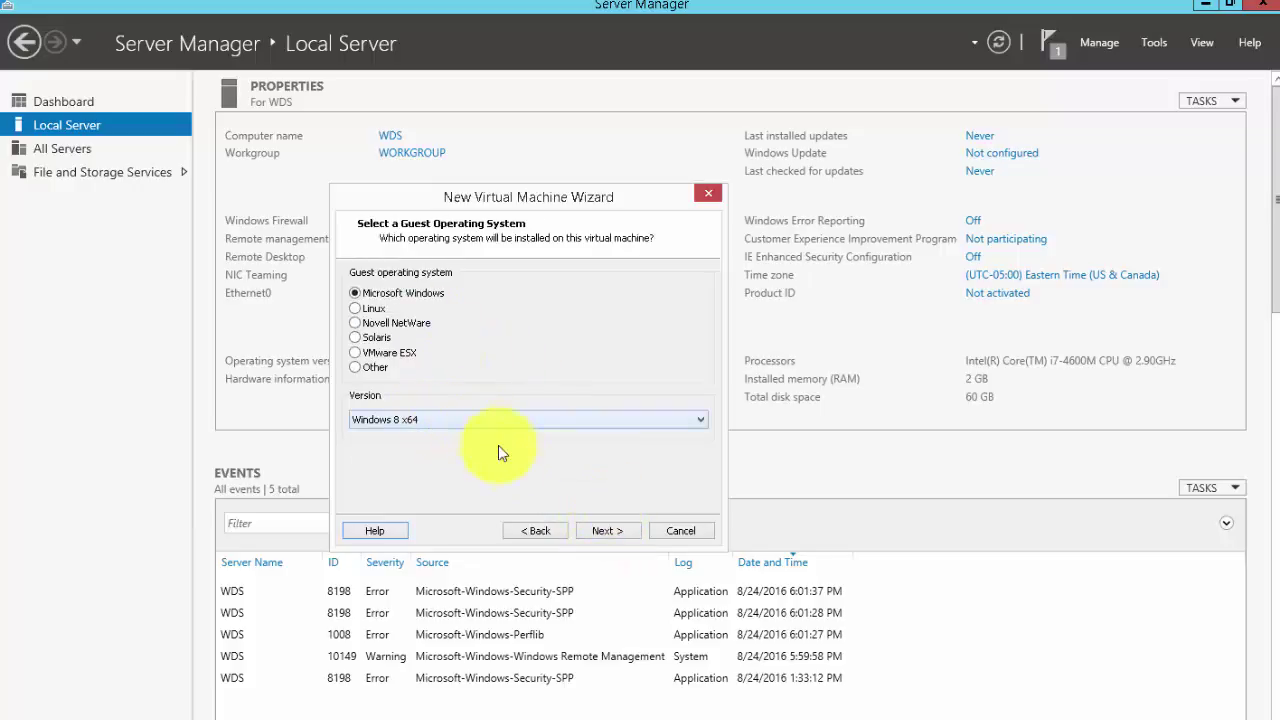
{"action": "left_click", "coordinate": [606, 530]}
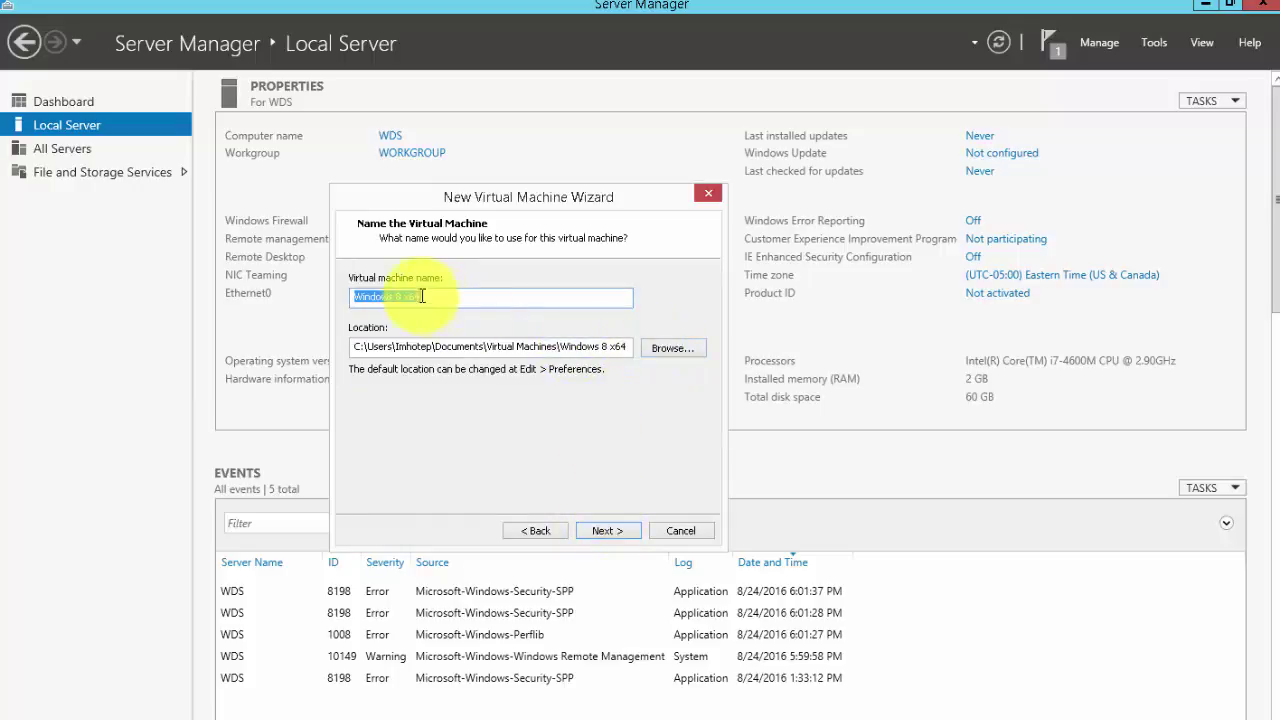
Step: Name the virtual machine Windows 8 and browse to the WDS LAB folder under C:\V-LAB for its location
{"action": "left_click_drag", "start_coordinate": [401, 297], "coordinate": [481, 300]}
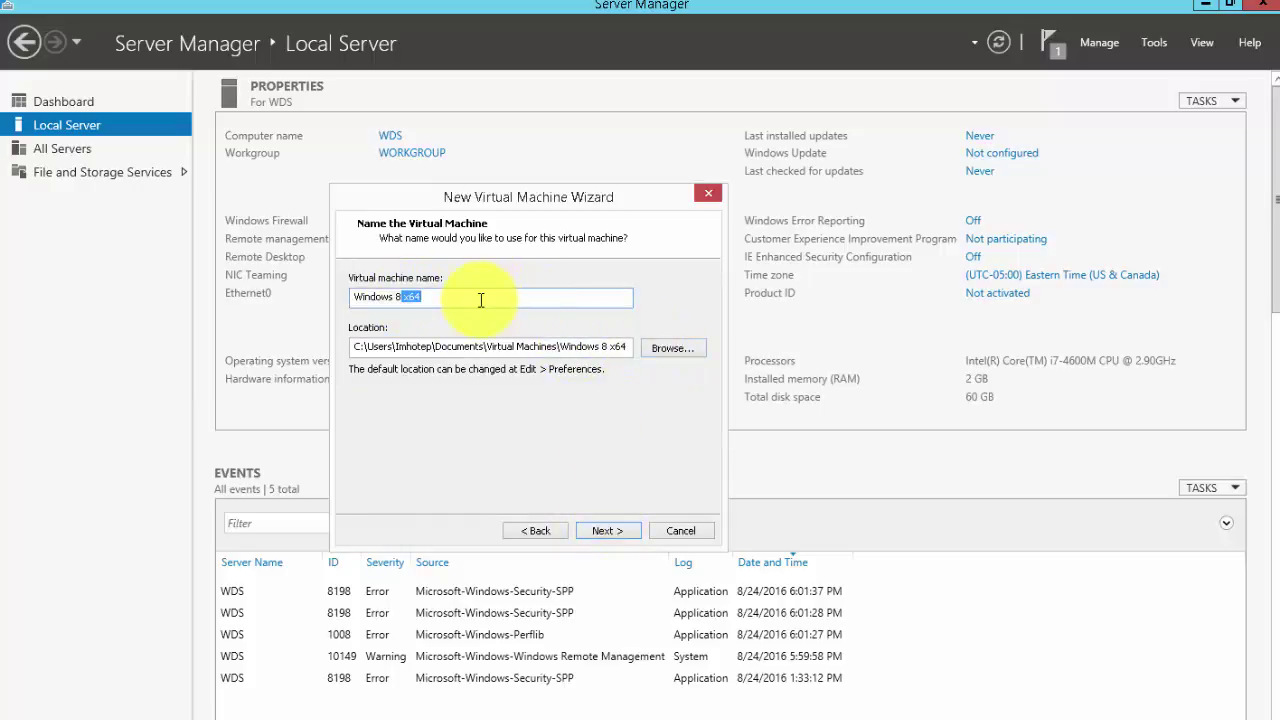
{"action": "key", "text": "BackSpace"}
{"action": "left_click", "coordinate": [668, 348]}
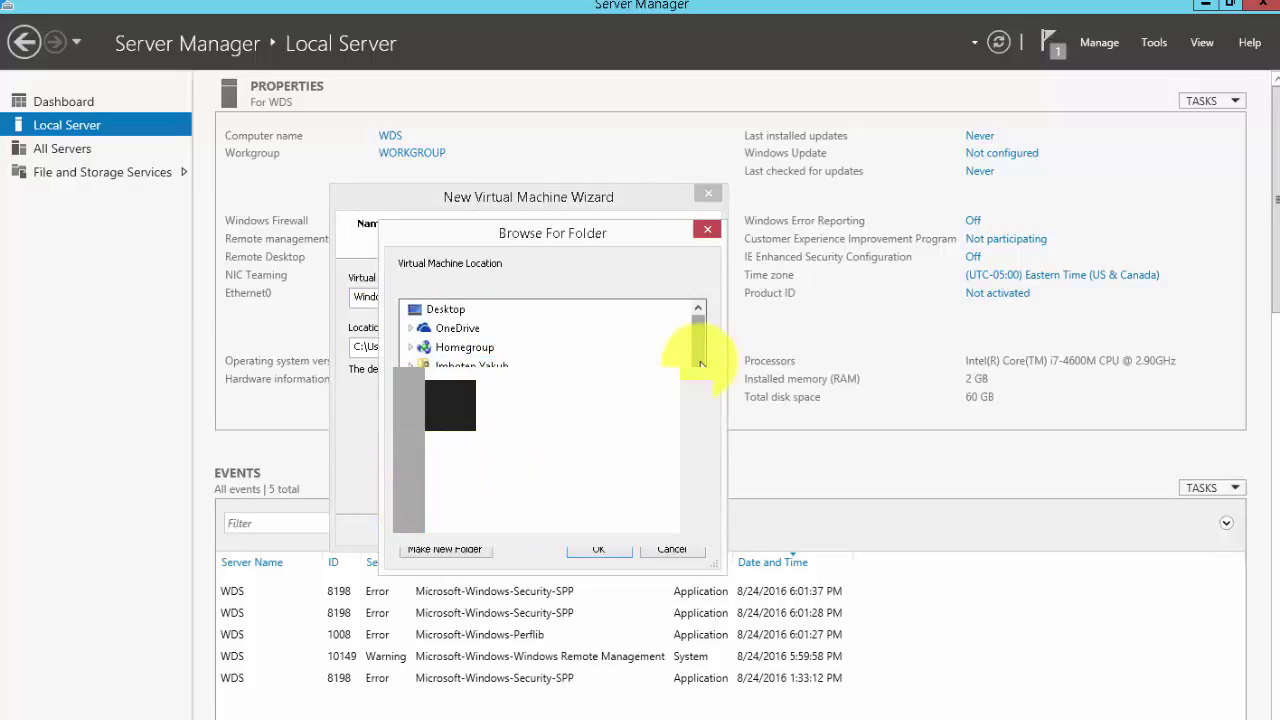
{"action": "scroll", "coordinate": [702, 363], "scroll_direction": "down", "scroll_amount": 1}
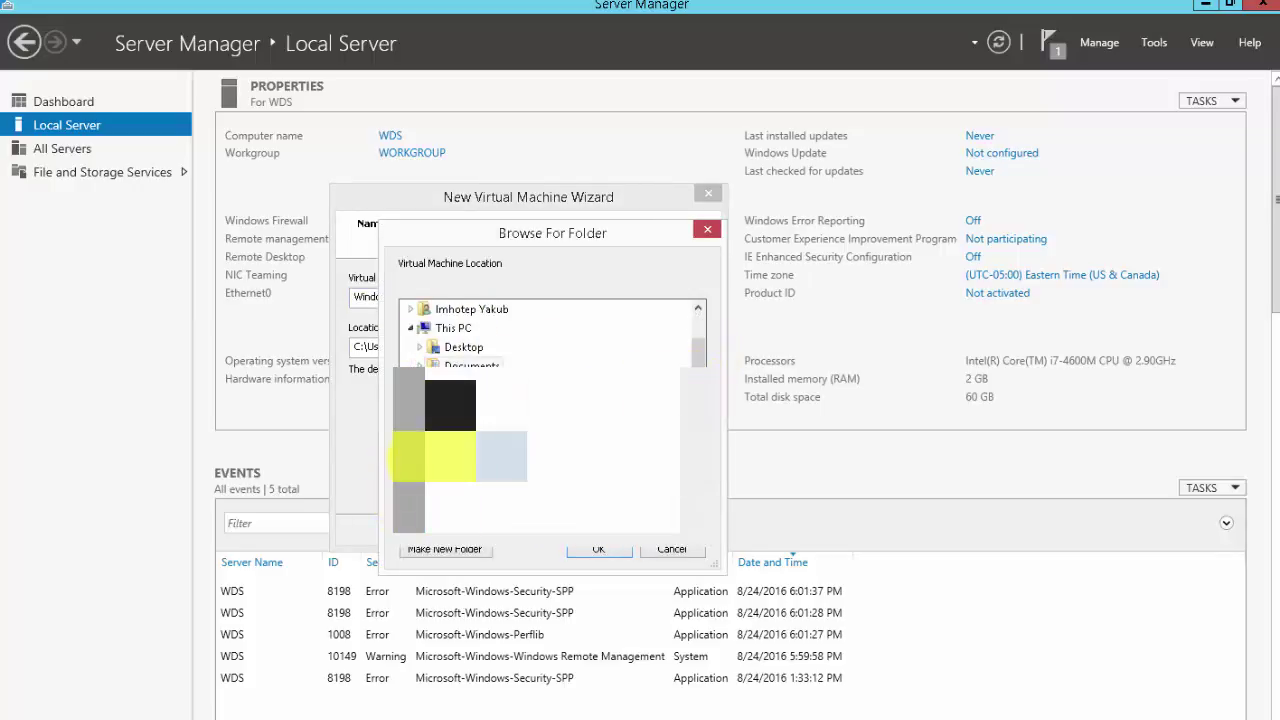
{"action": "scroll", "coordinate": [552, 418], "scroll_direction": "down", "scroll_amount": 5}
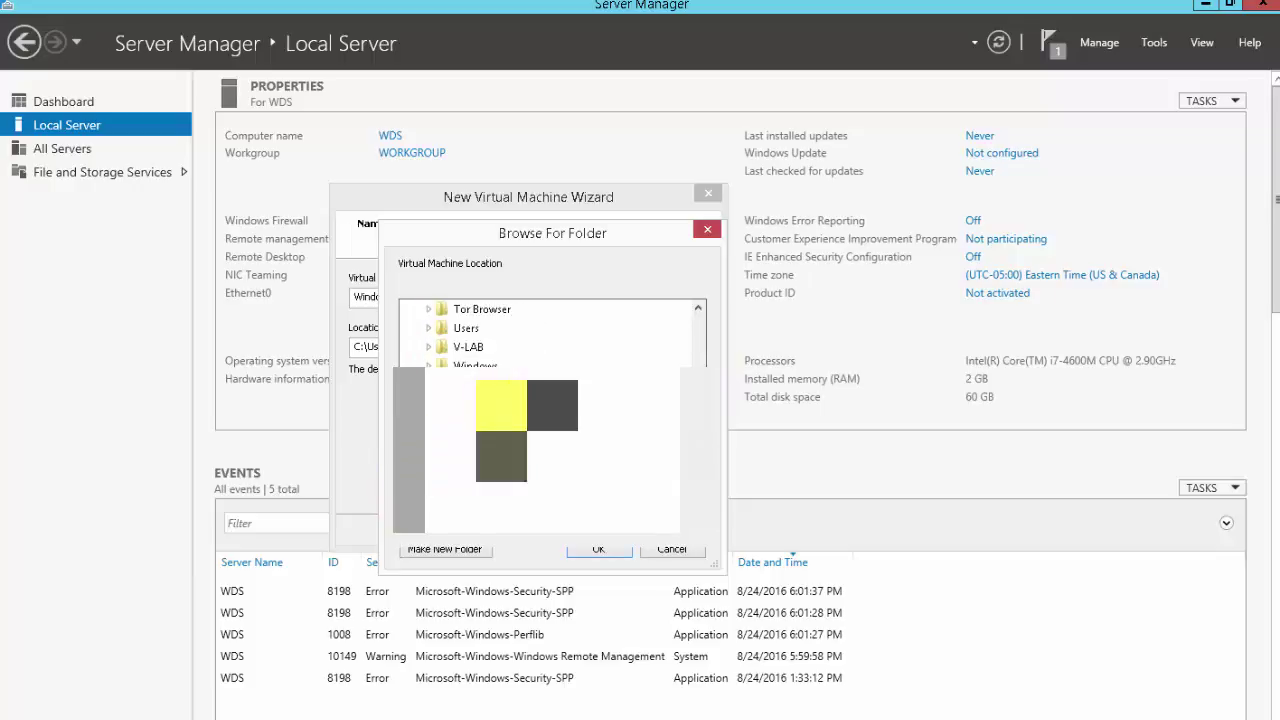
{"action": "double_click", "coordinate": [468, 346]}
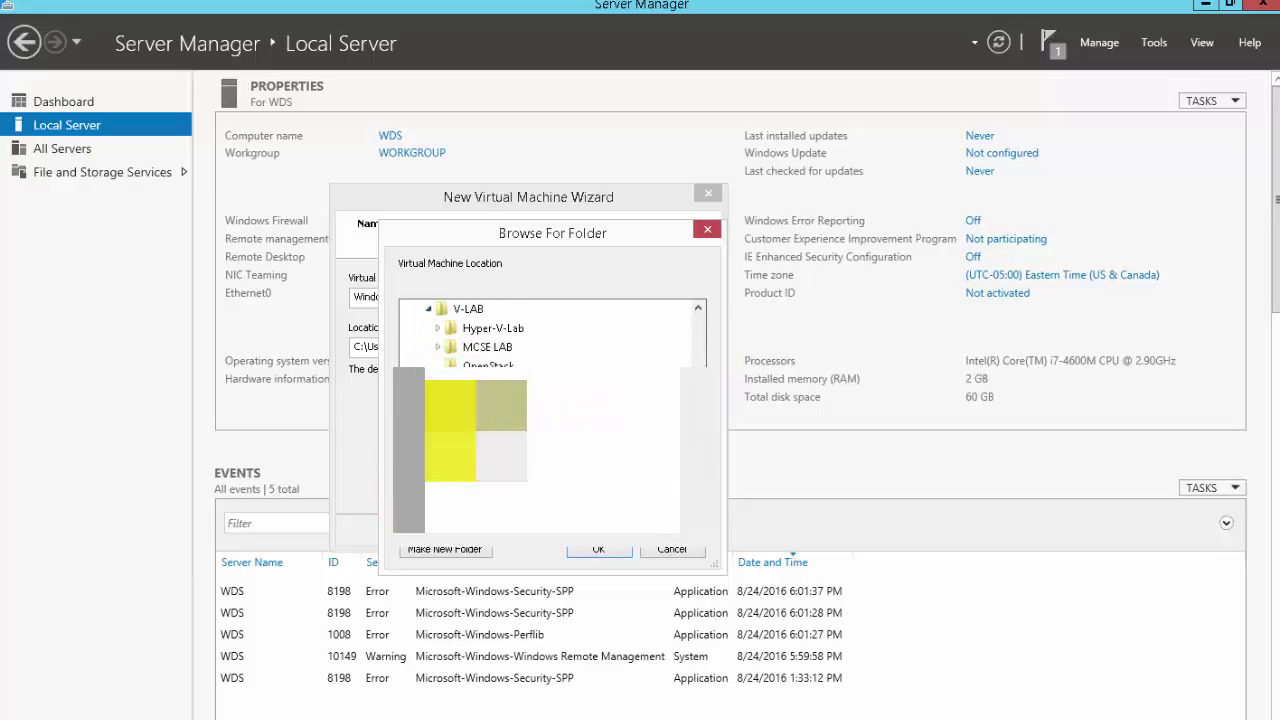
{"action": "scroll", "coordinate": [552, 333], "scroll_direction": "down", "scroll_amount": 2}
{"action": "scroll", "coordinate": [552, 333], "scroll_direction": "up", "scroll_amount": 1}
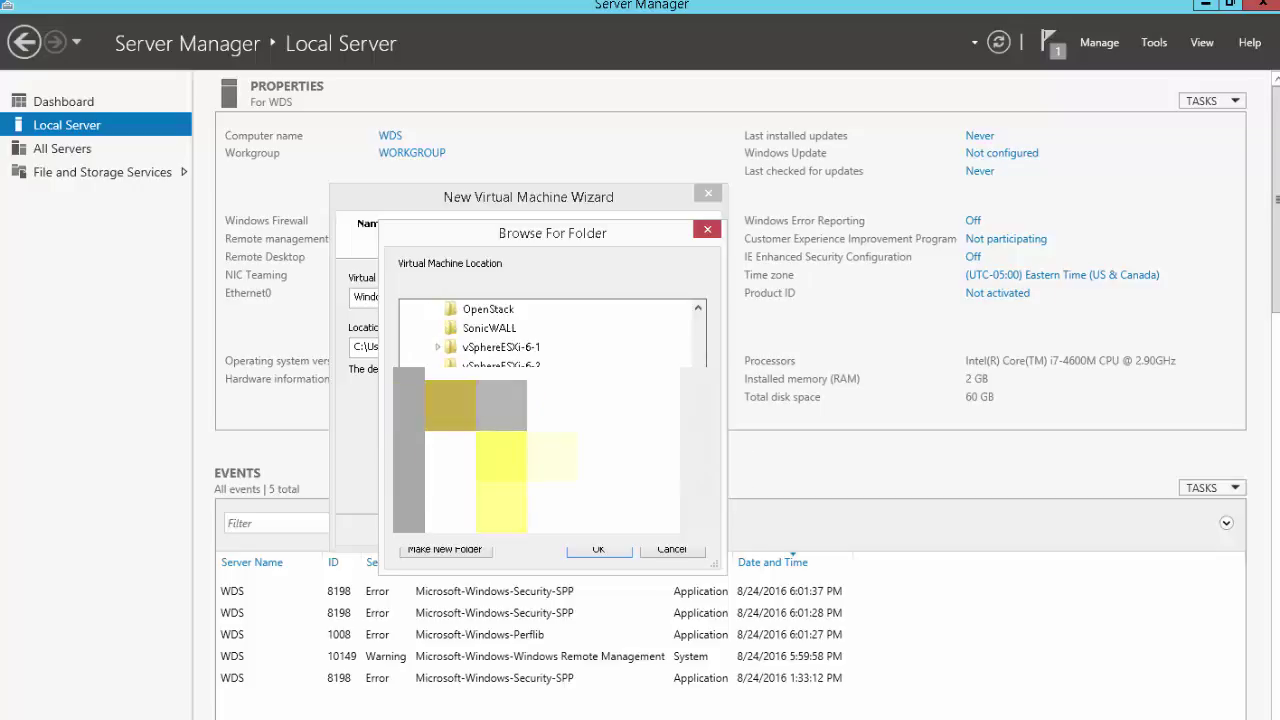
{"action": "scroll", "coordinate": [438, 340], "scroll_direction": "down", "scroll_amount": 1}
{"action": "left_click", "coordinate": [438, 346]}
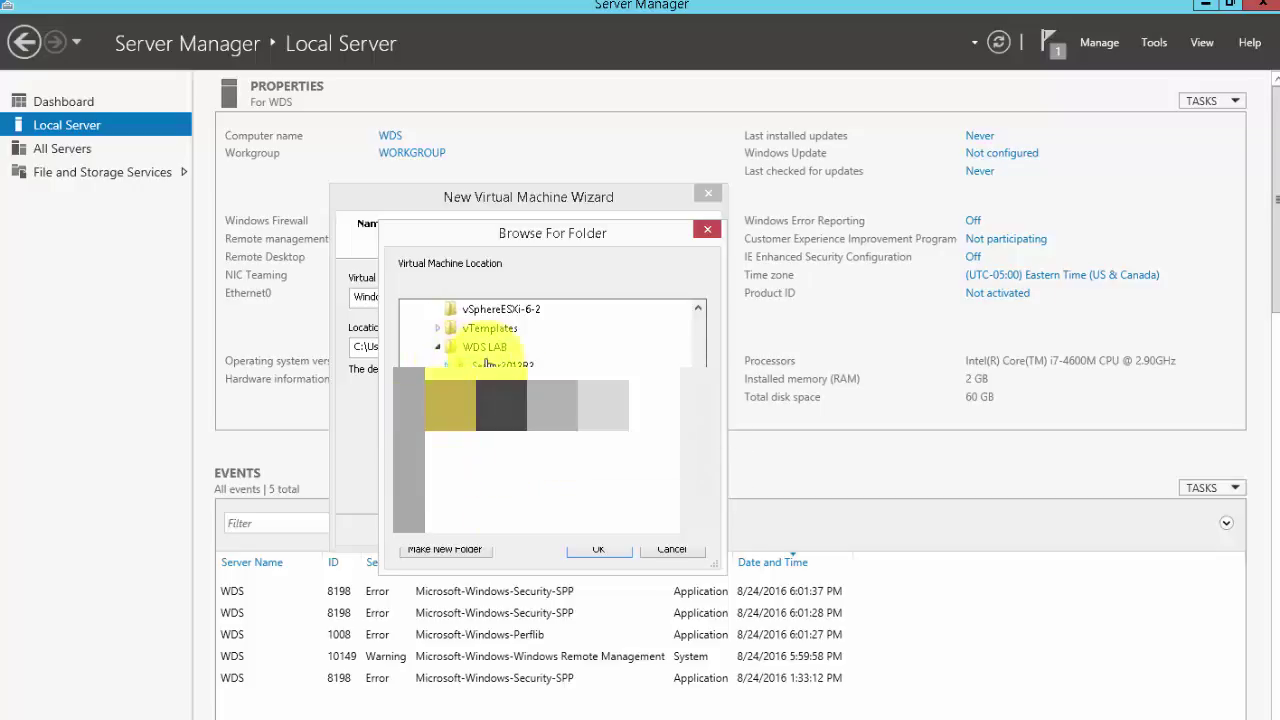
{"action": "left_click", "coordinate": [470, 346]}
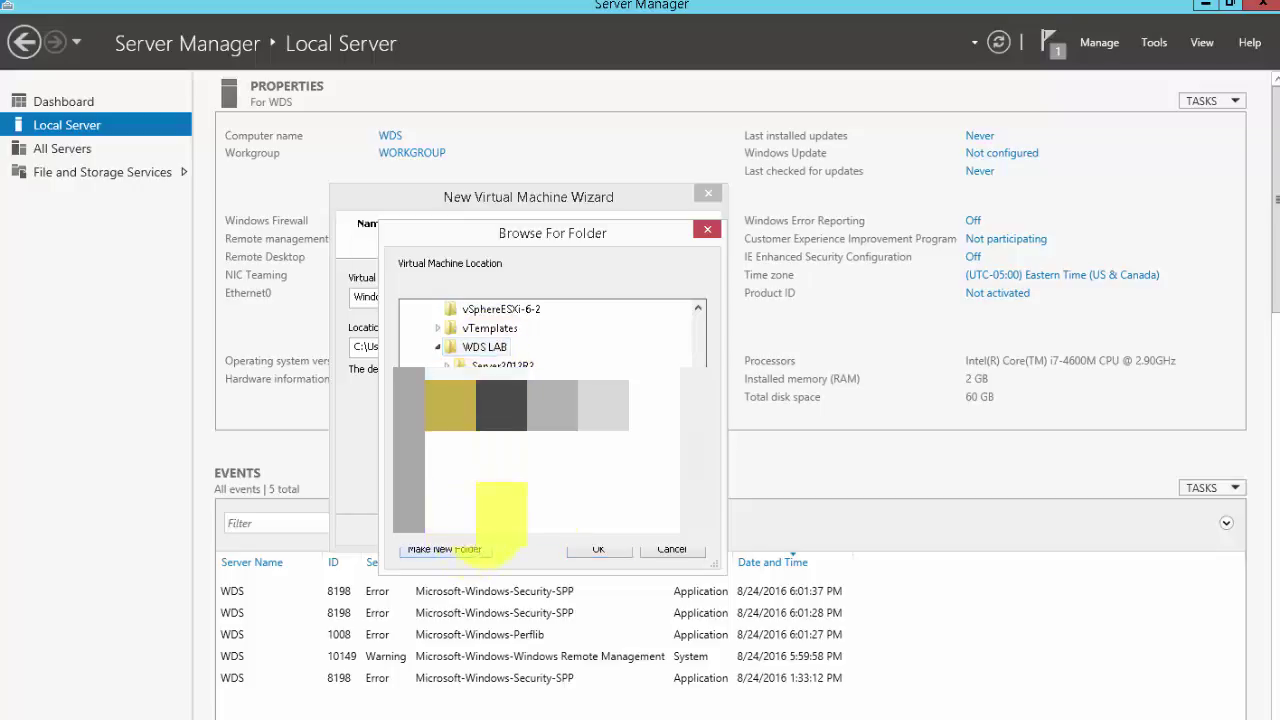
Step: Create a folder named Windows 8.1 inside WDS LAB and accept it as the virtual machine's location
{"action": "left_click", "coordinate": [474, 549]}
{"action": "type", "text": "Window"}
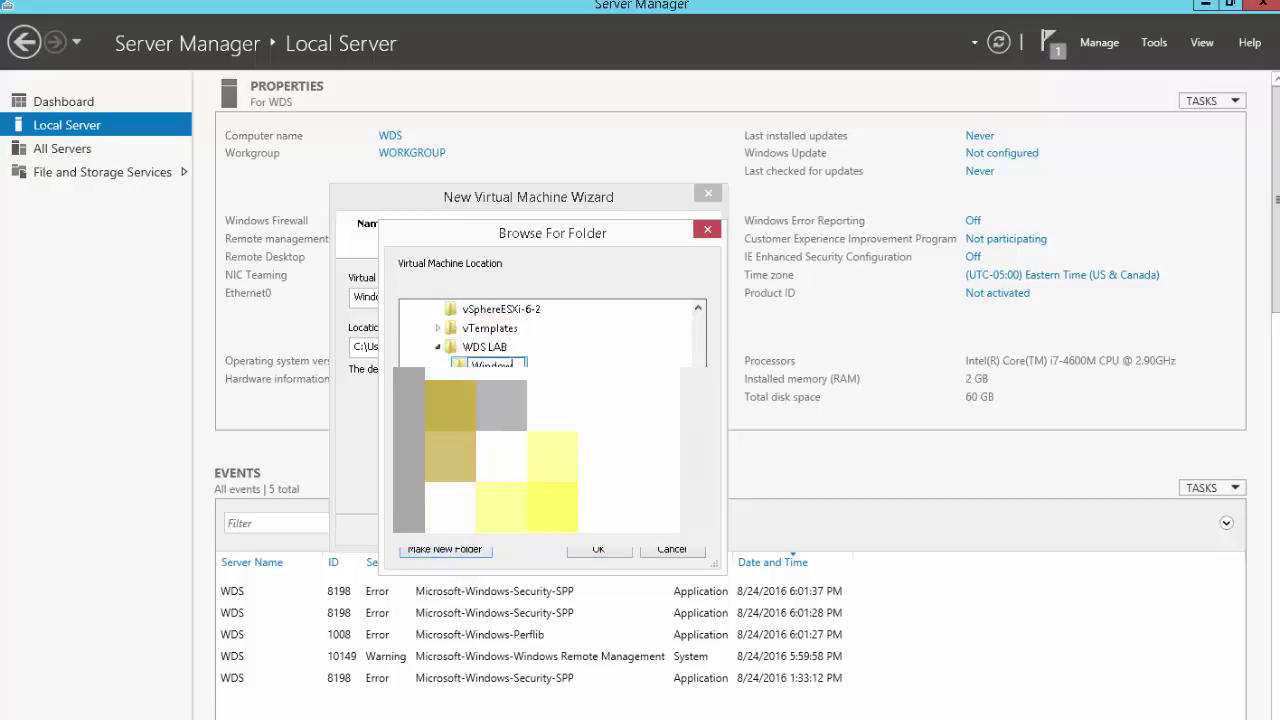
{"action": "type", "text": "s 8"}
{"action": "key", "text": "Return"}
{"action": "left_click", "coordinate": [600, 550]}
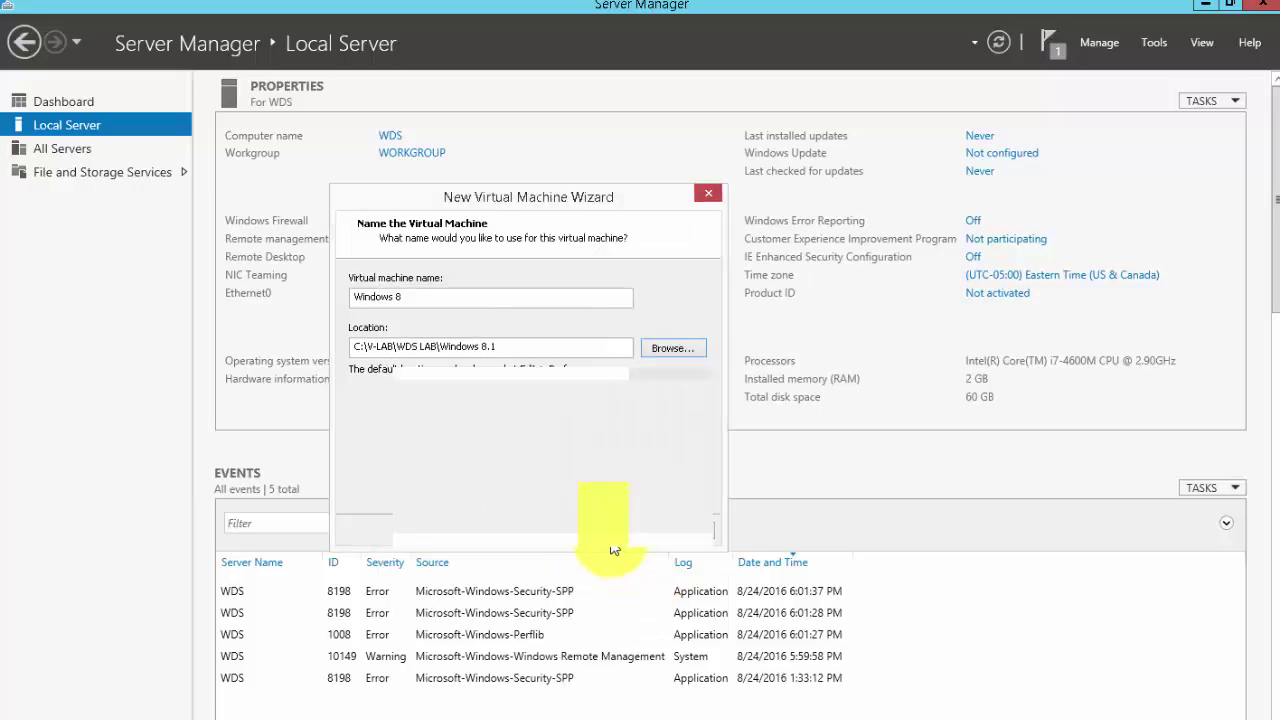
{"action": "left_click", "coordinate": [598, 528]}
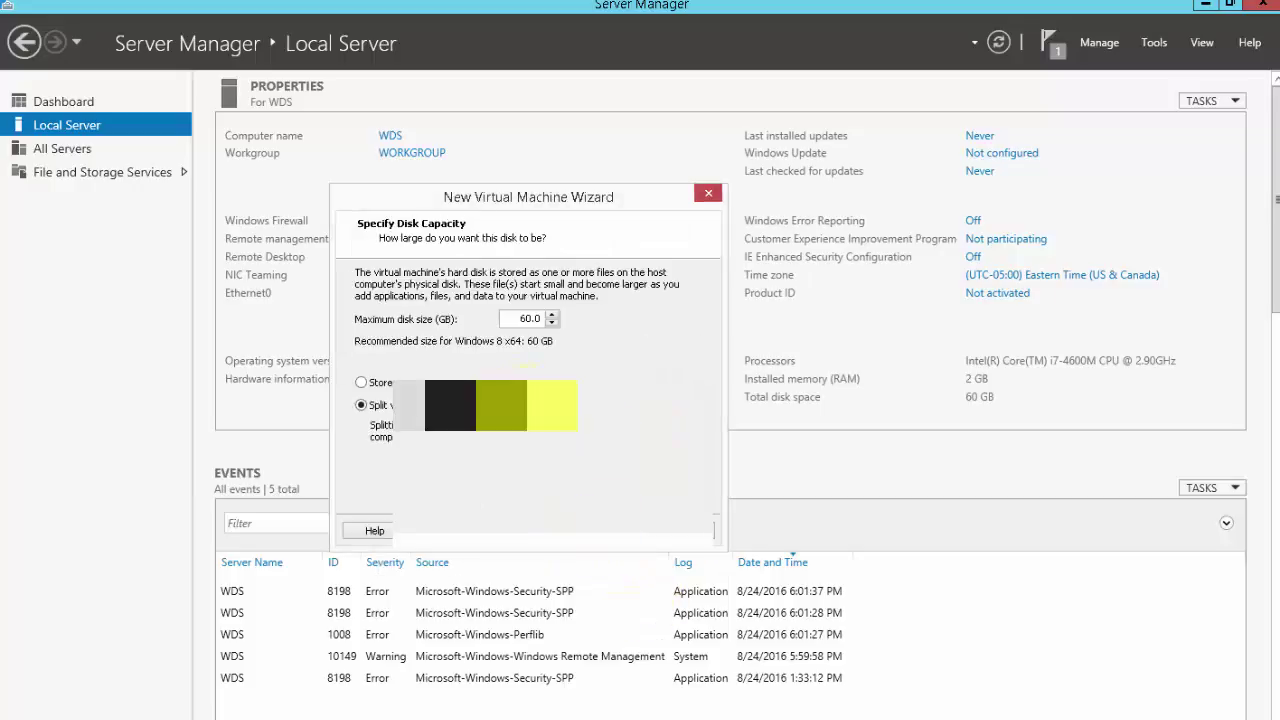
Step: Store the virtual disk as a single file with a maximum size of 30 GB and finish creating the virtual machine
{"action": "left_click", "coordinate": [440, 383]}
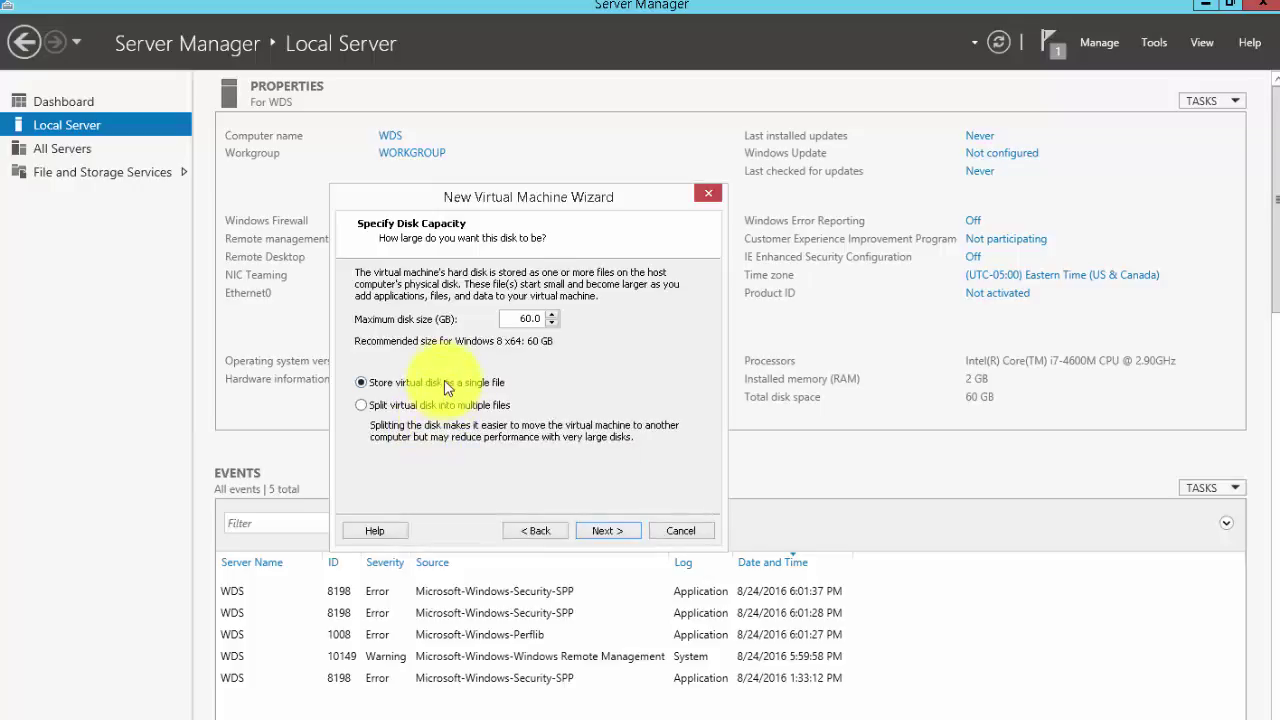
{"action": "left_click", "coordinate": [524, 318]}
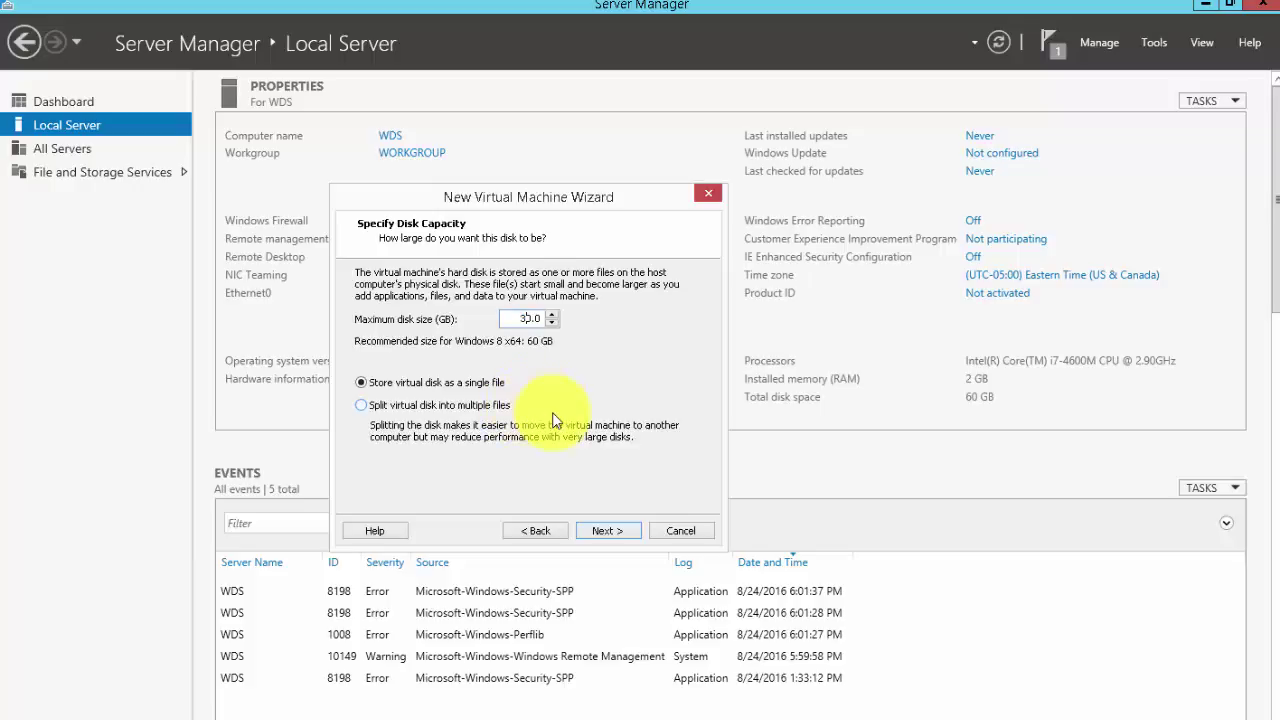
{"action": "left_click", "coordinate": [604, 531]}
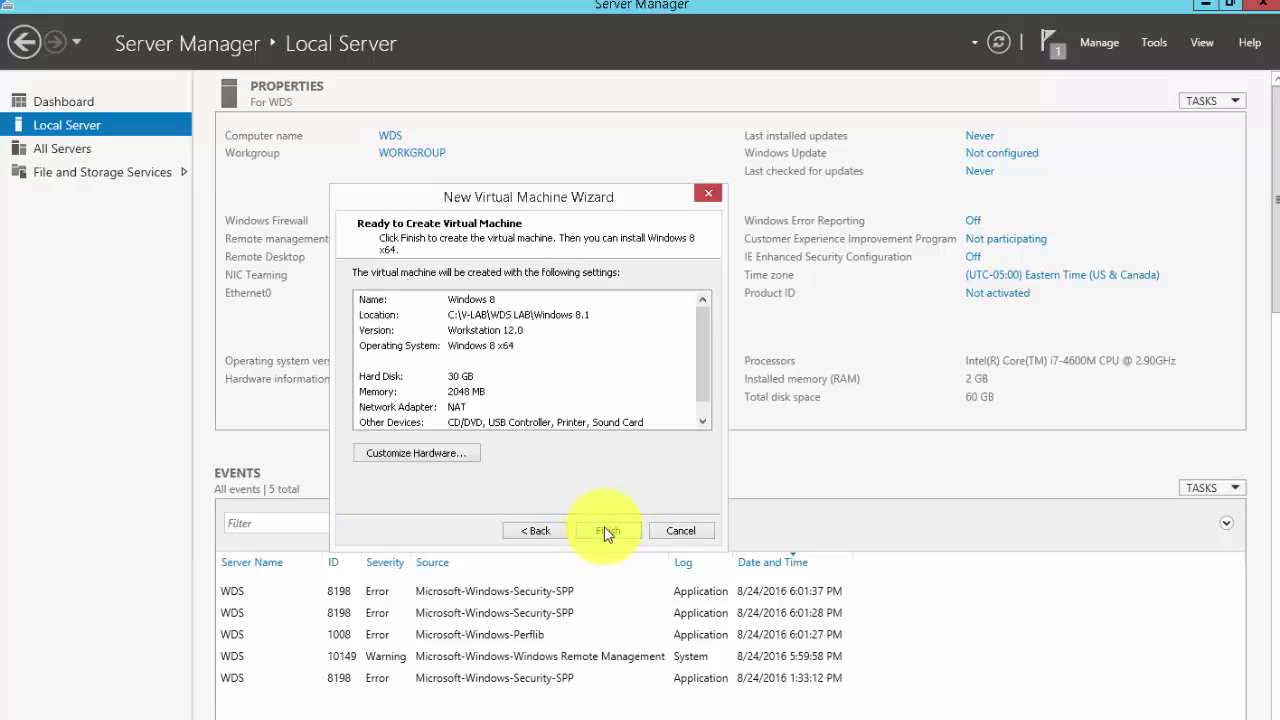
{"action": "left_click", "coordinate": [604, 530]}
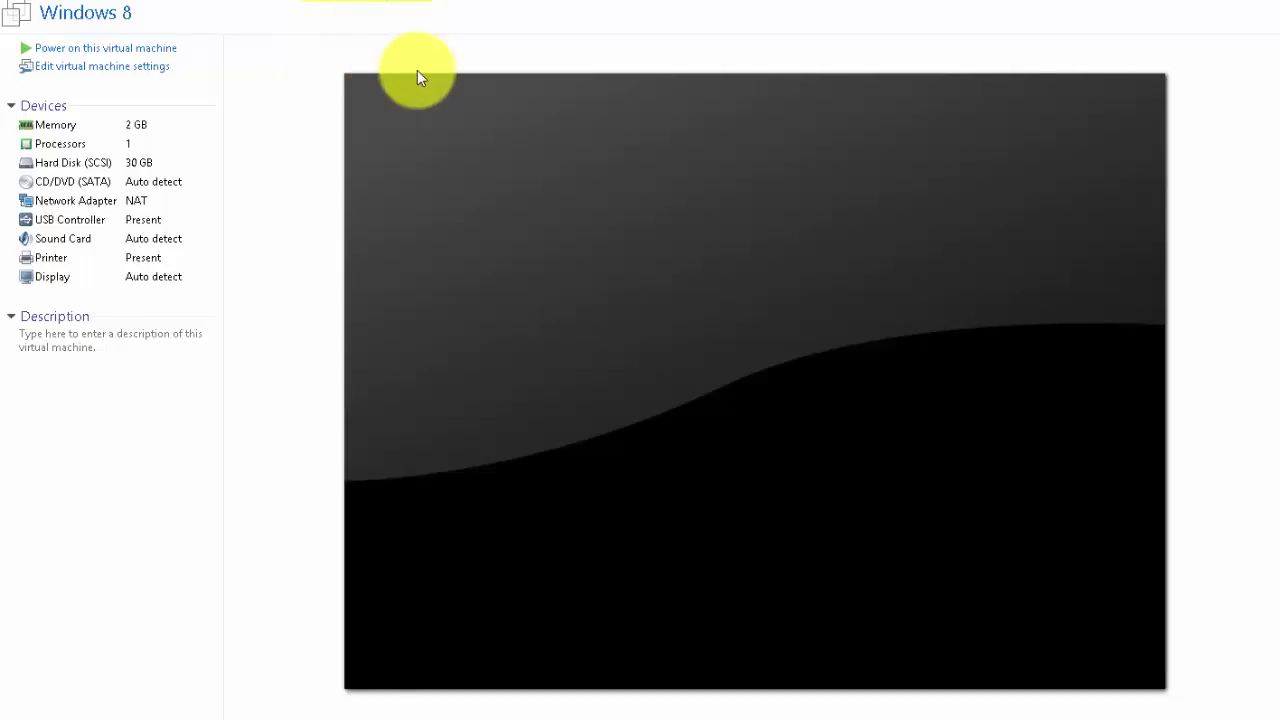
Step: Edit the Windows 8 virtual machine's settings so the CD/DVD drive does not connect at power on
{"action": "left_click", "coordinate": [105, 68]}
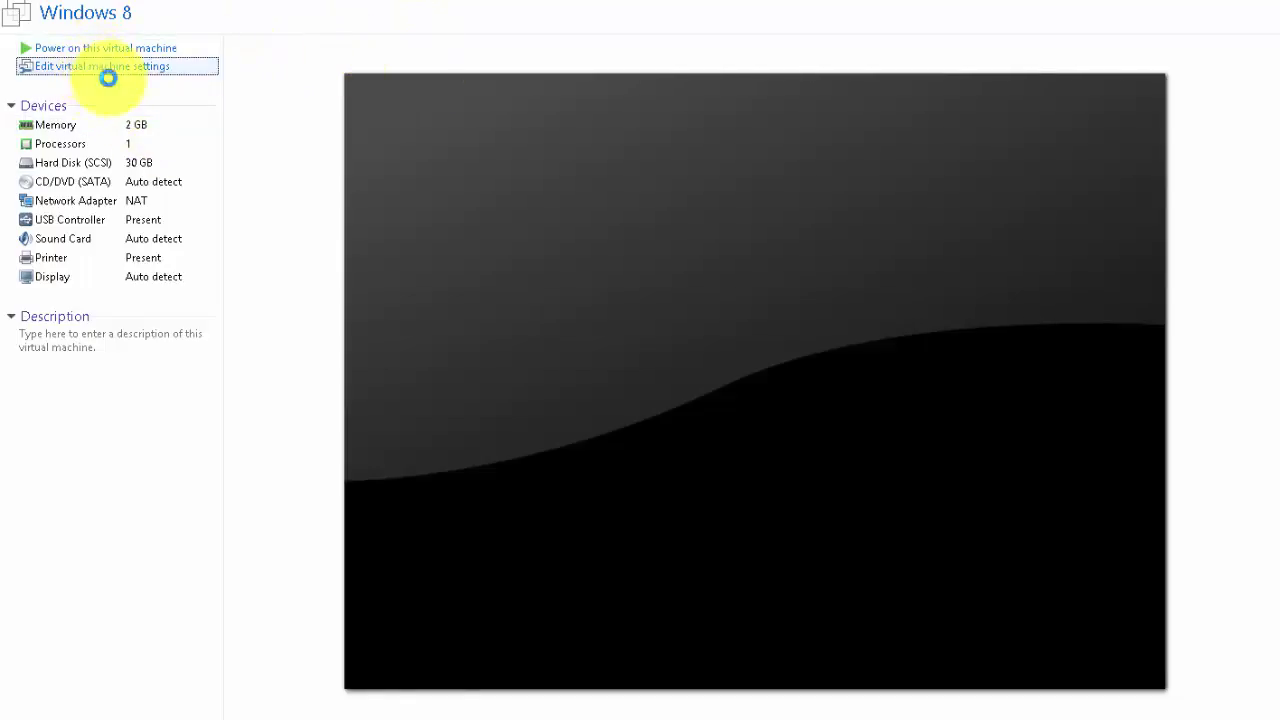
{"action": "left_click", "coordinate": [320, 222]}
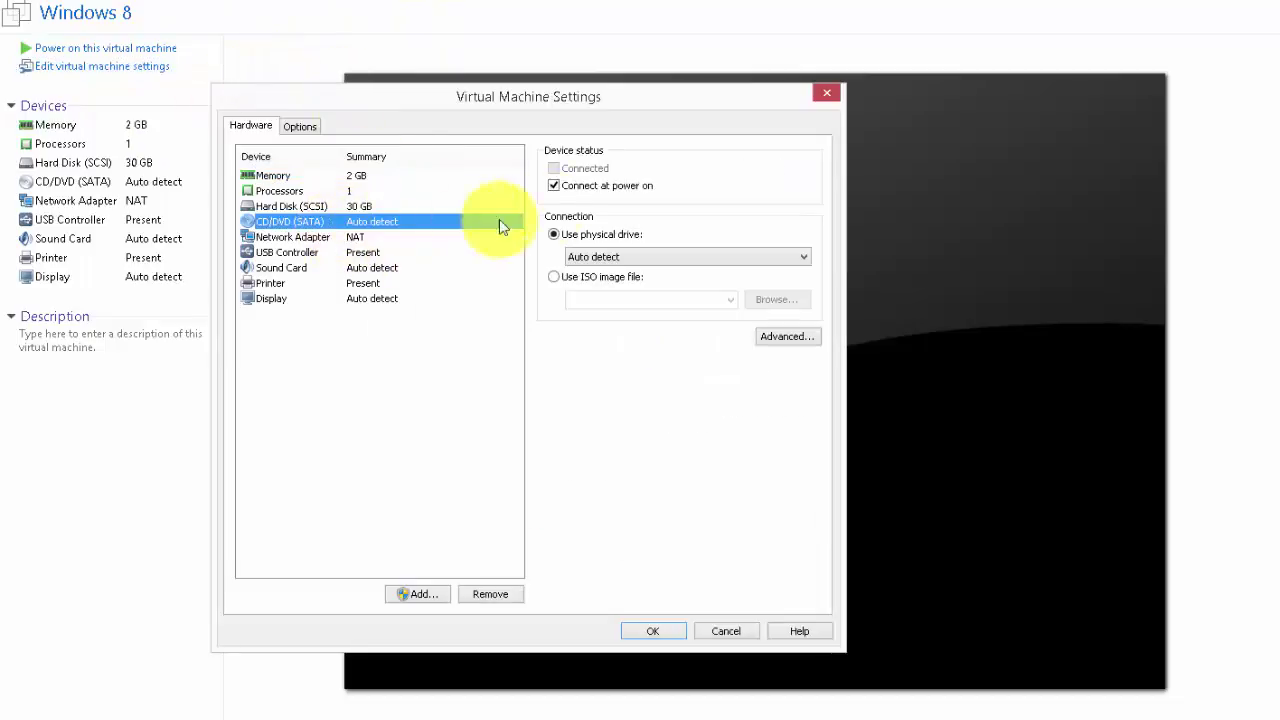
{"action": "left_click", "coordinate": [563, 188]}
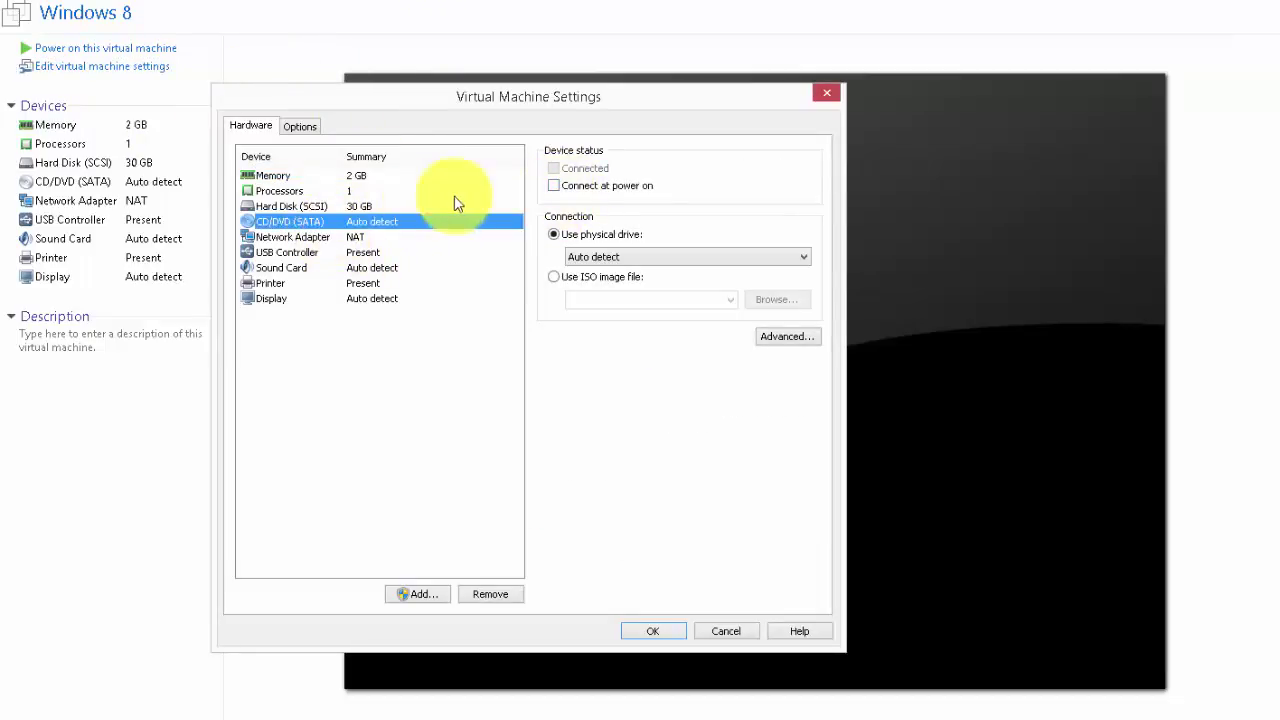
Step: Set the virtual machine's network adapter to Bridged and save the settings
{"action": "left_click", "coordinate": [314, 240]}
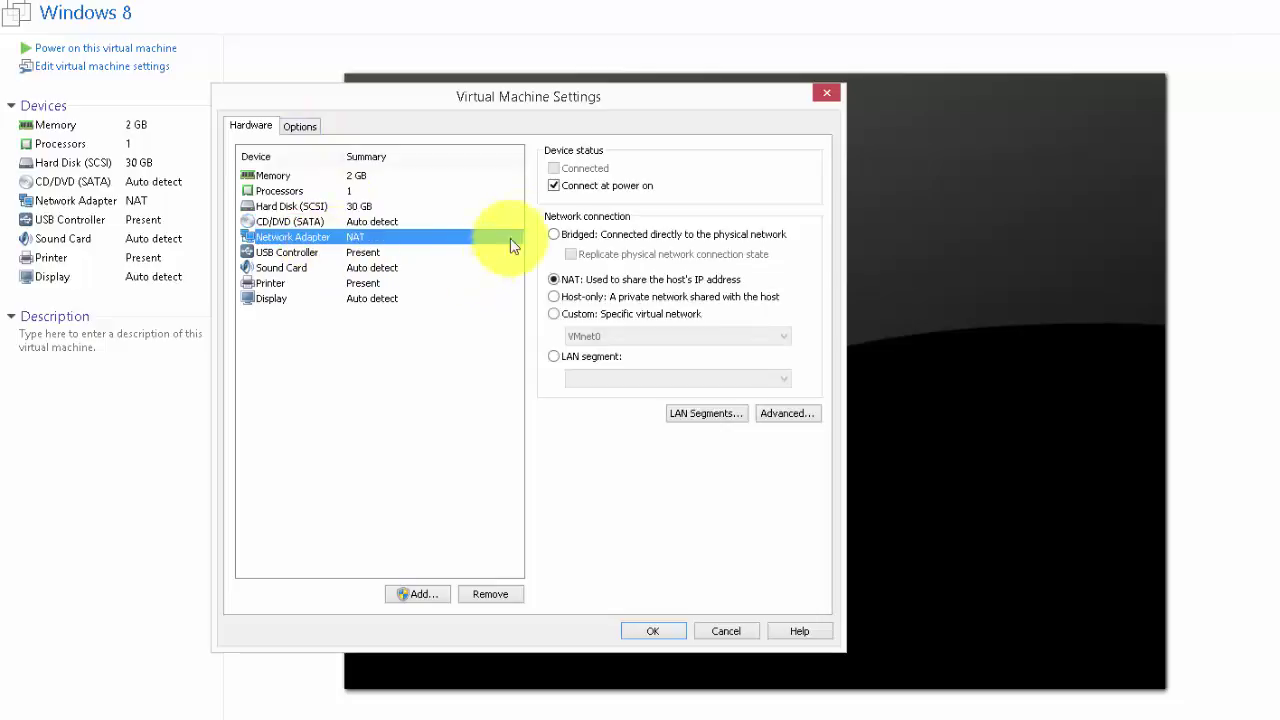
{"action": "left_click", "coordinate": [555, 235]}
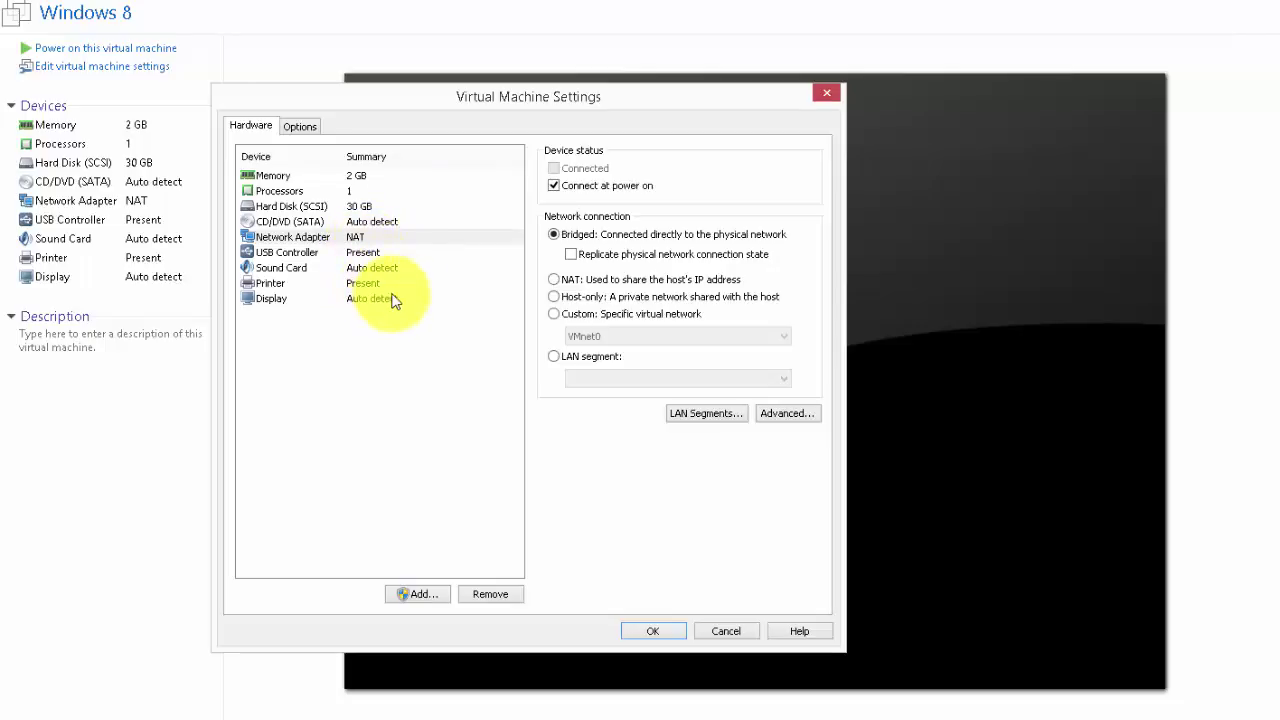
{"action": "left_click", "coordinate": [676, 631]}
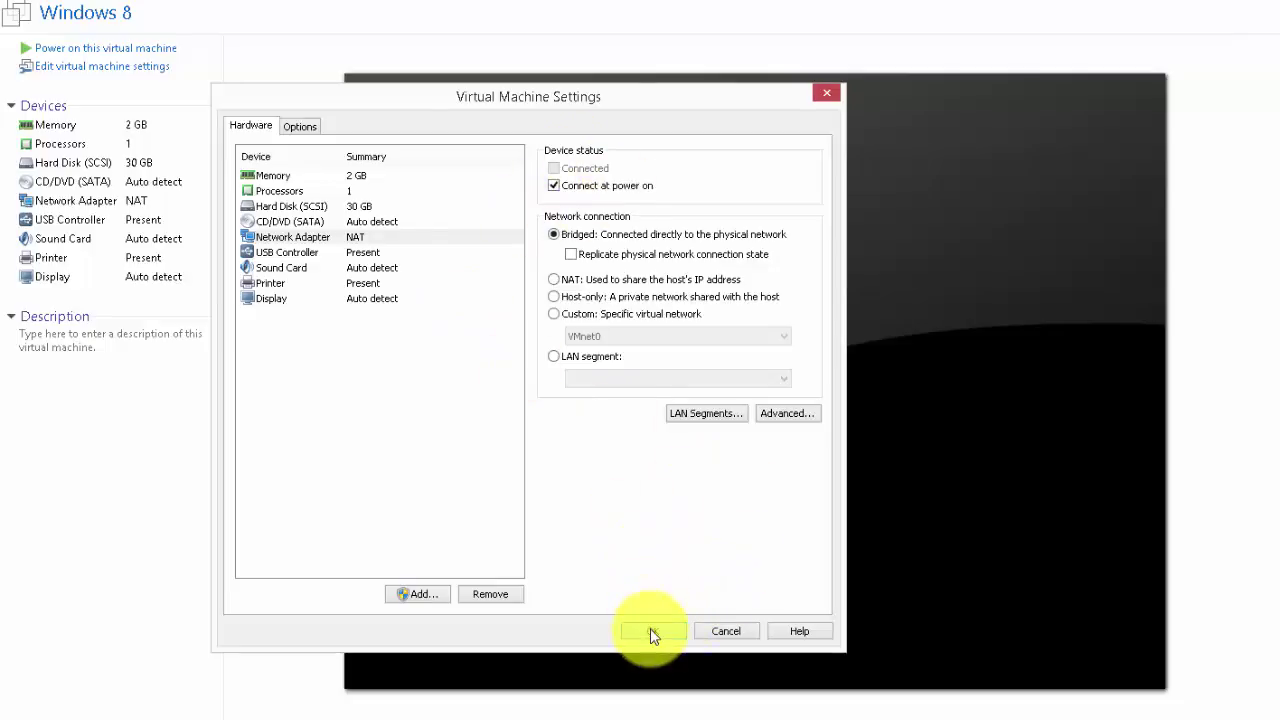
{"action": "left_click", "coordinate": [650, 631]}
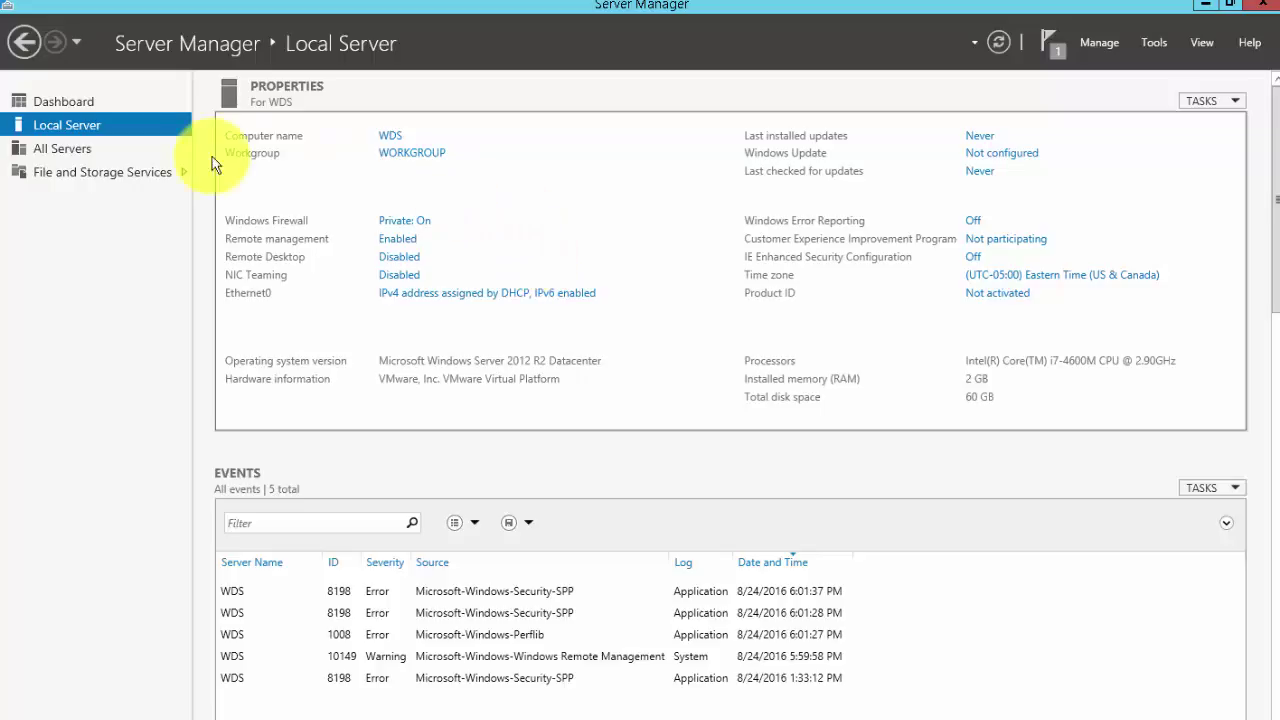
Step: From the Server Manager dashboard, start adding roles and features with a role-based or feature-based installation on the WDS server
{"action": "left_click", "coordinate": [71, 103]}
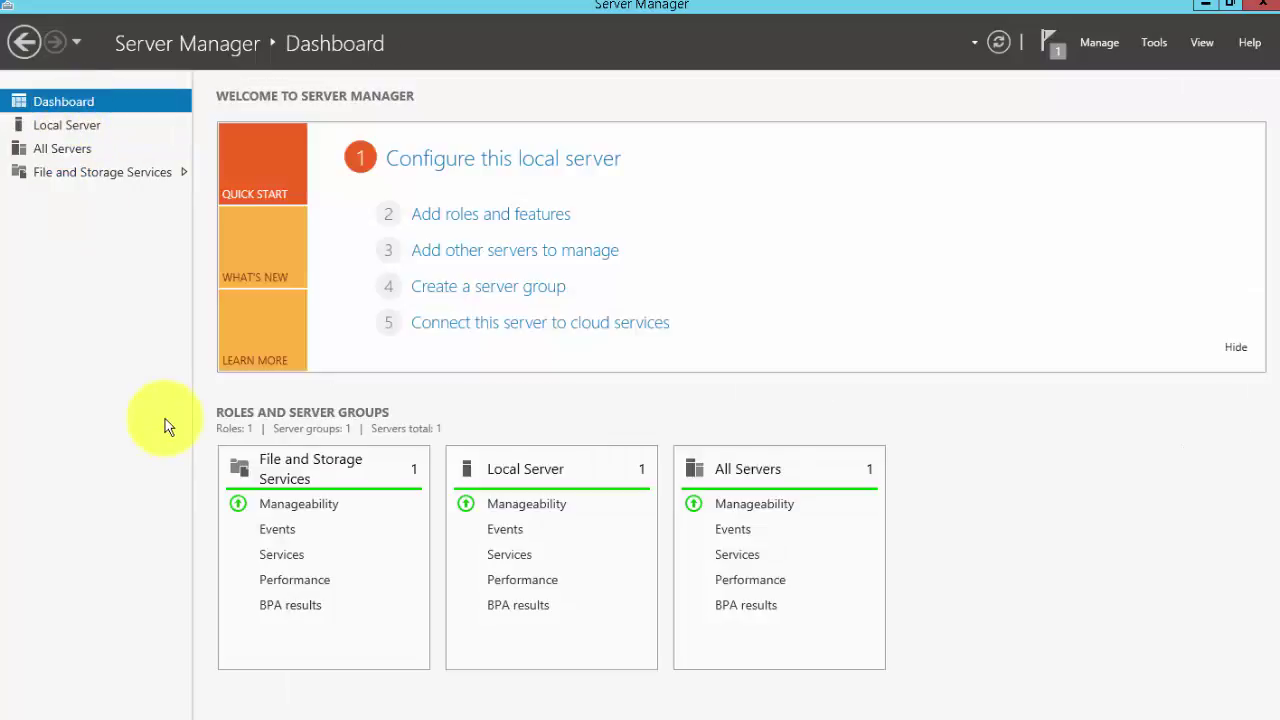
{"action": "left_click", "coordinate": [504, 222]}
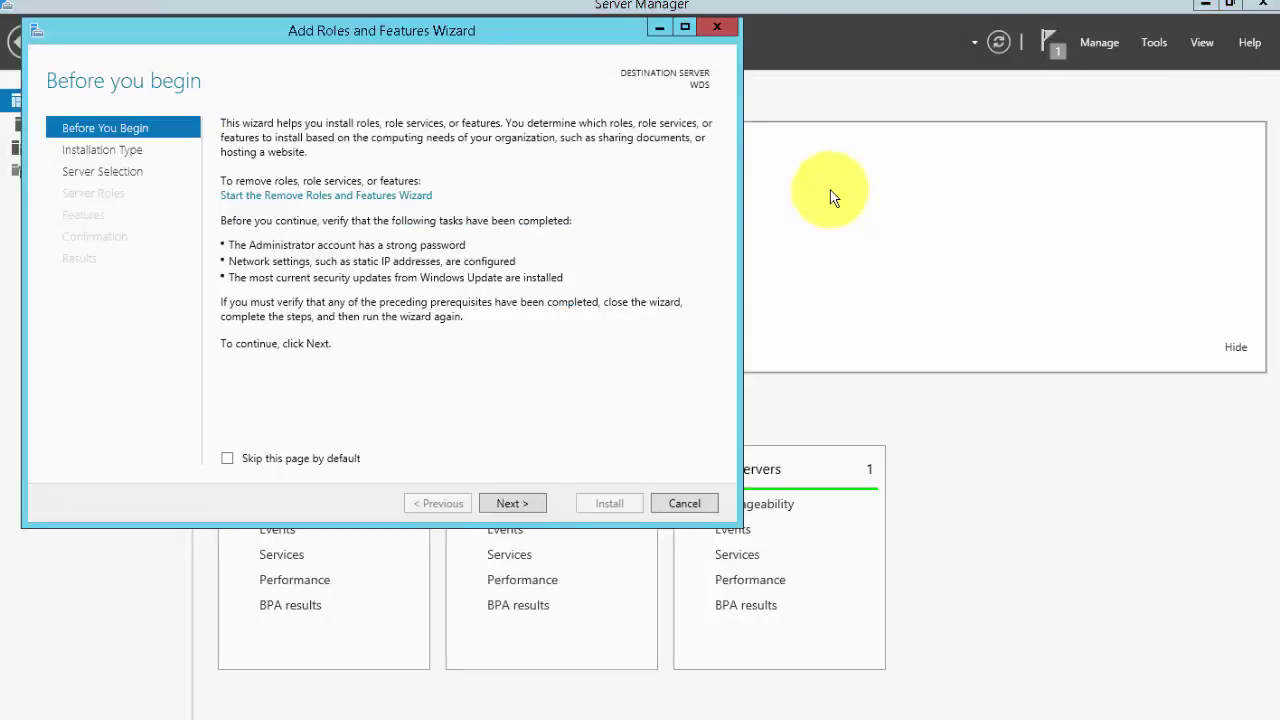
{"action": "left_click", "coordinate": [508, 503]}
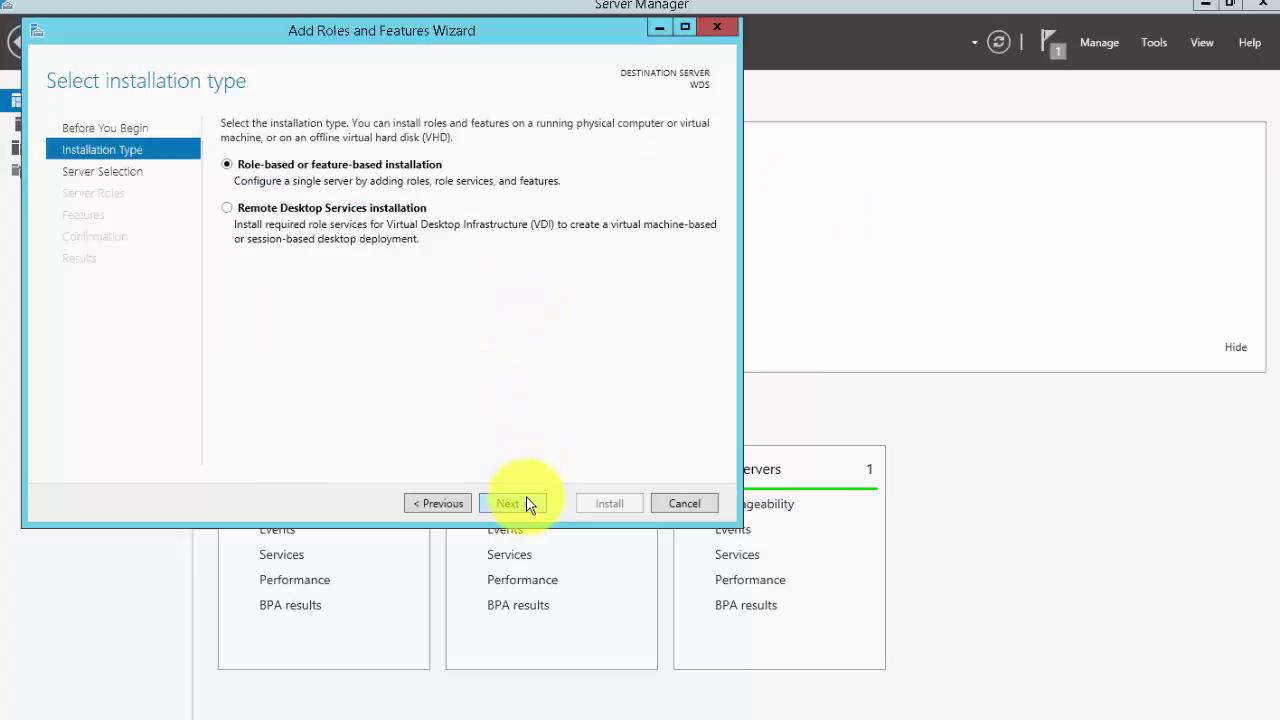
{"action": "left_click", "coordinate": [510, 503]}
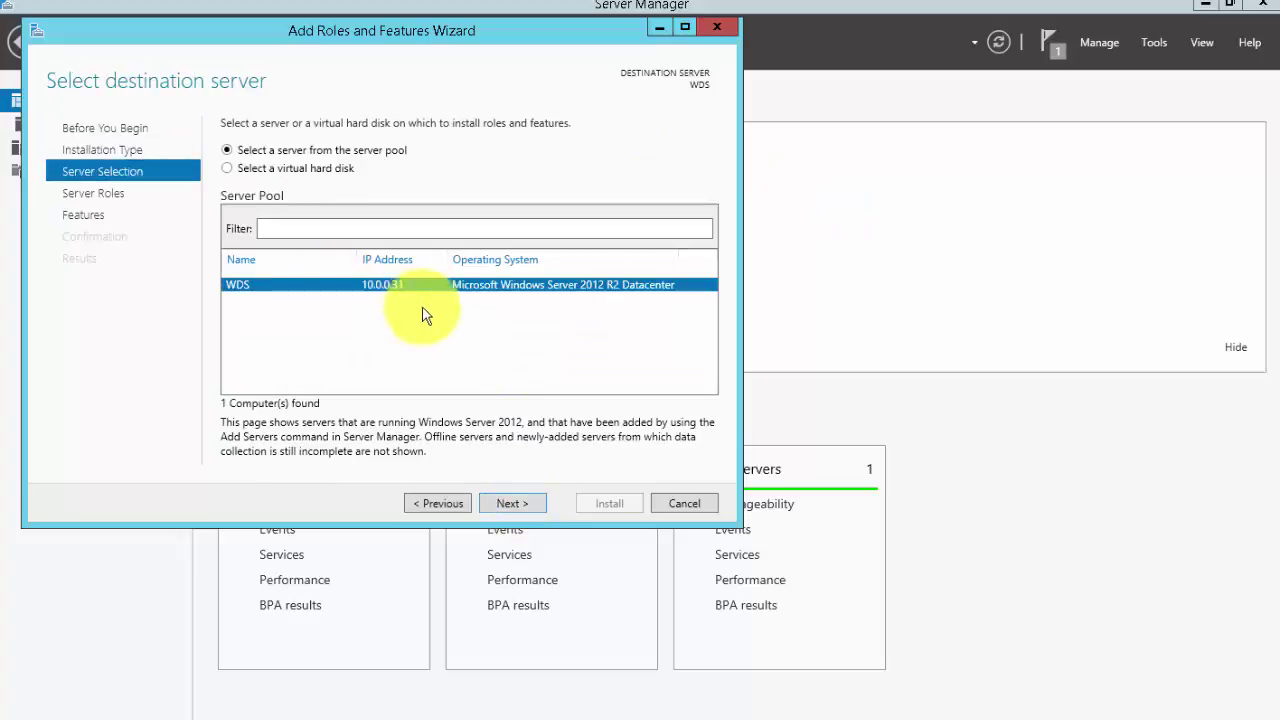
{"action": "left_click", "coordinate": [514, 503]}
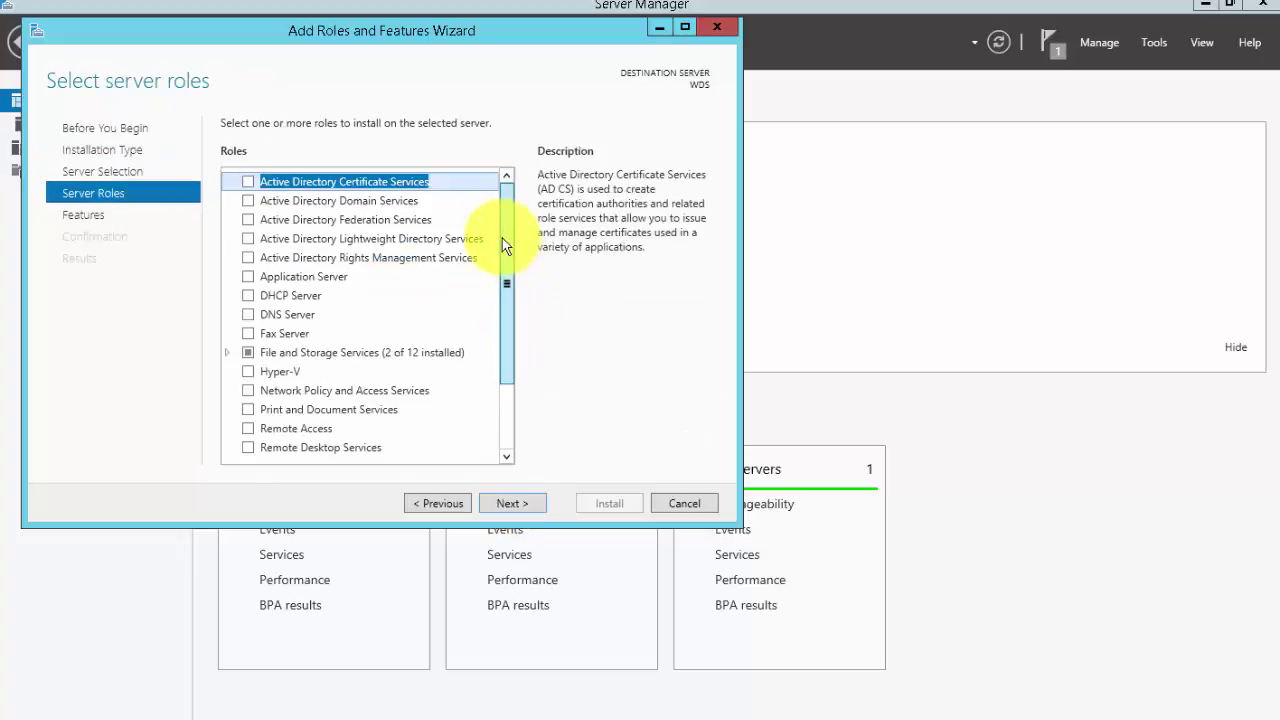
Step: Select the Windows Deployment Services role with its required management tools and continue to the feature selection
{"action": "left_click_drag", "start_coordinate": [502, 240], "coordinate": [486, 430]}
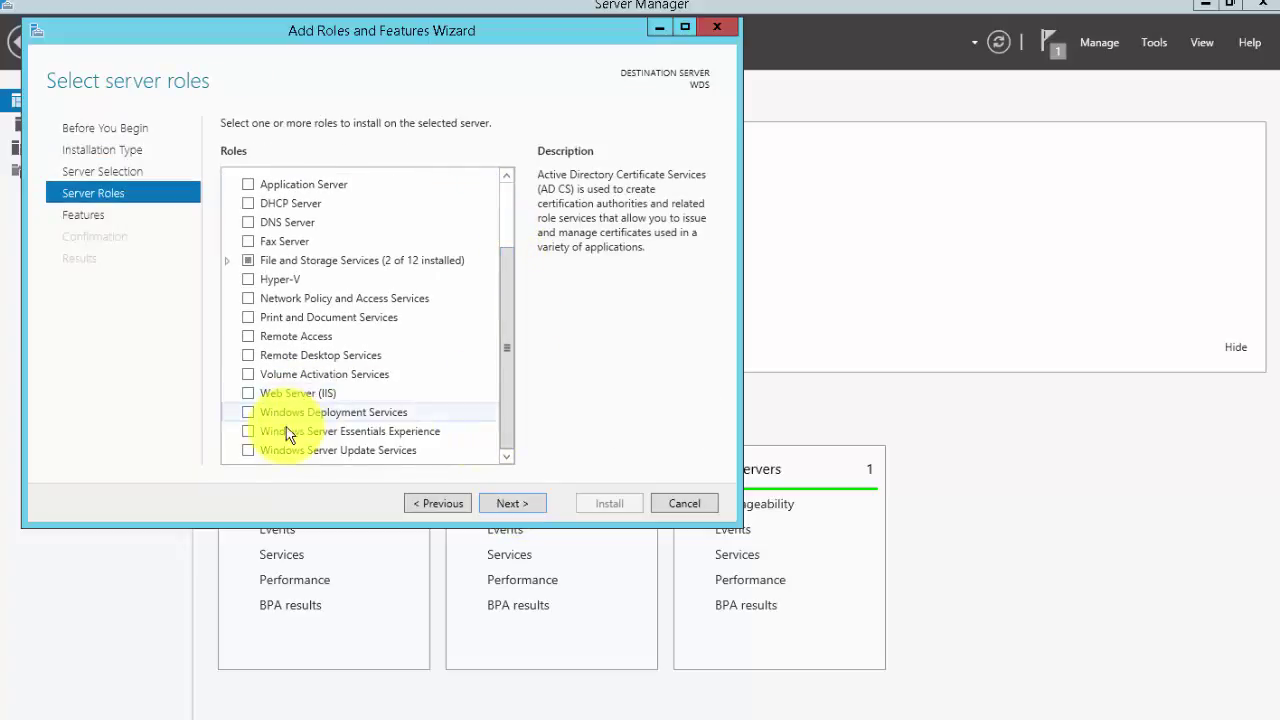
{"action": "left_click", "coordinate": [248, 412]}
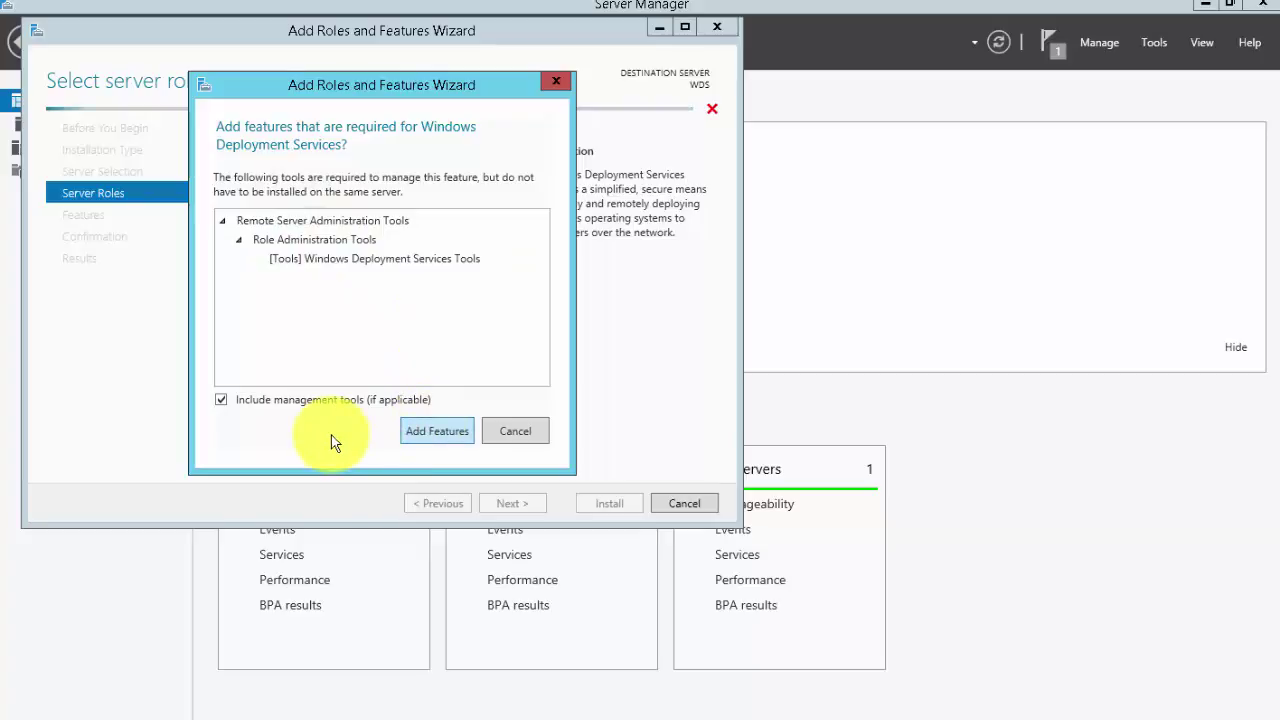
{"action": "left_click", "coordinate": [430, 431]}
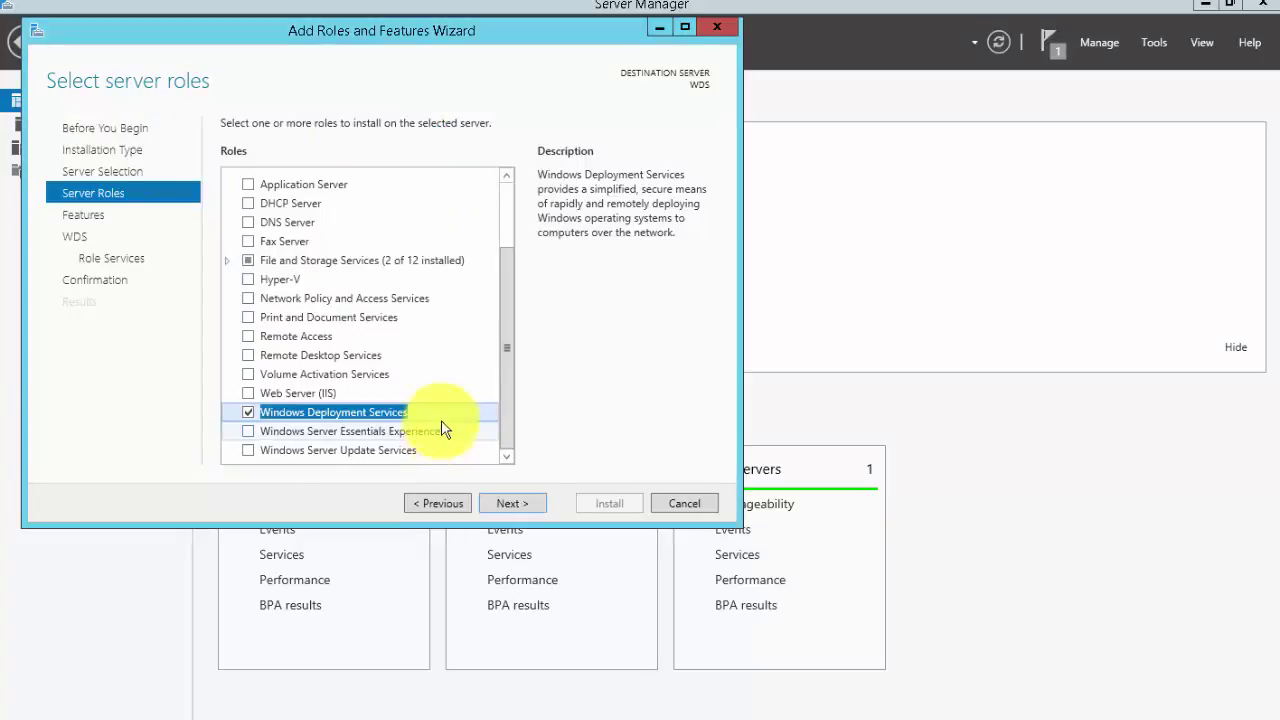
{"action": "left_click", "coordinate": [515, 502]}
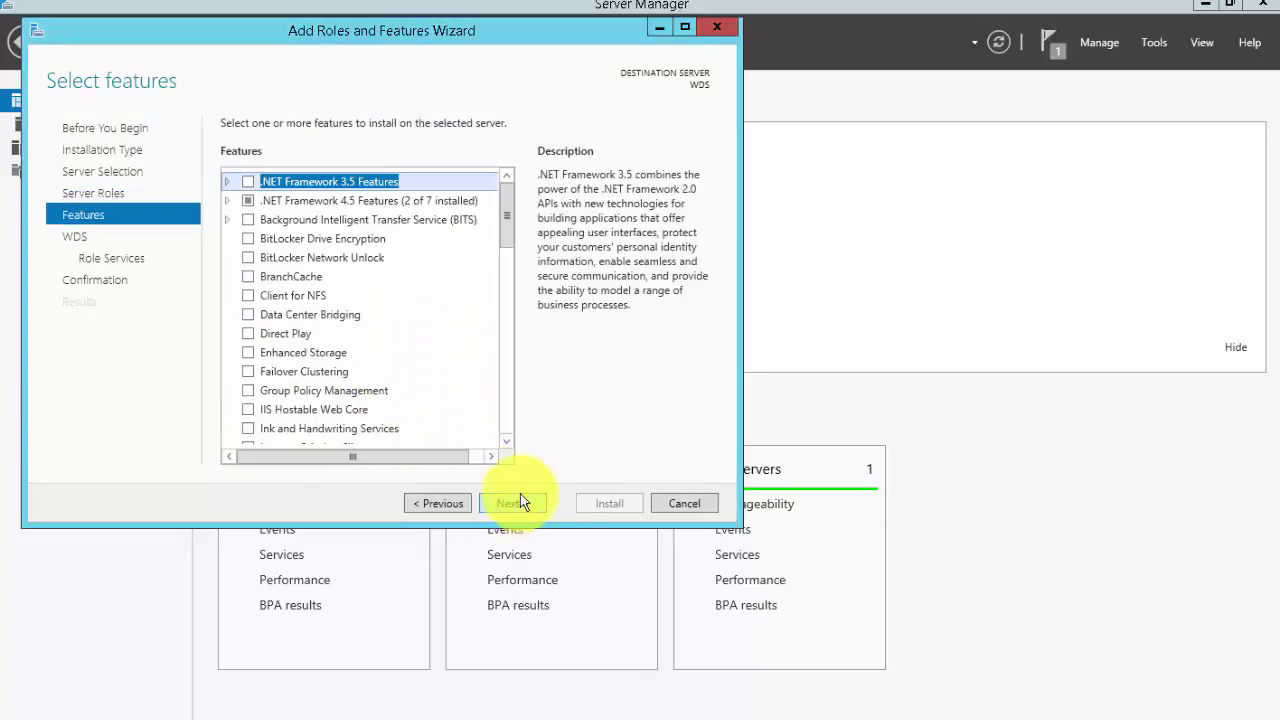
Step: Install Windows Deployment Services with the Deployment Server and Transport Server role services, allowing automatic restarts, and close the wizard
{"action": "left_click", "coordinate": [531, 510]}
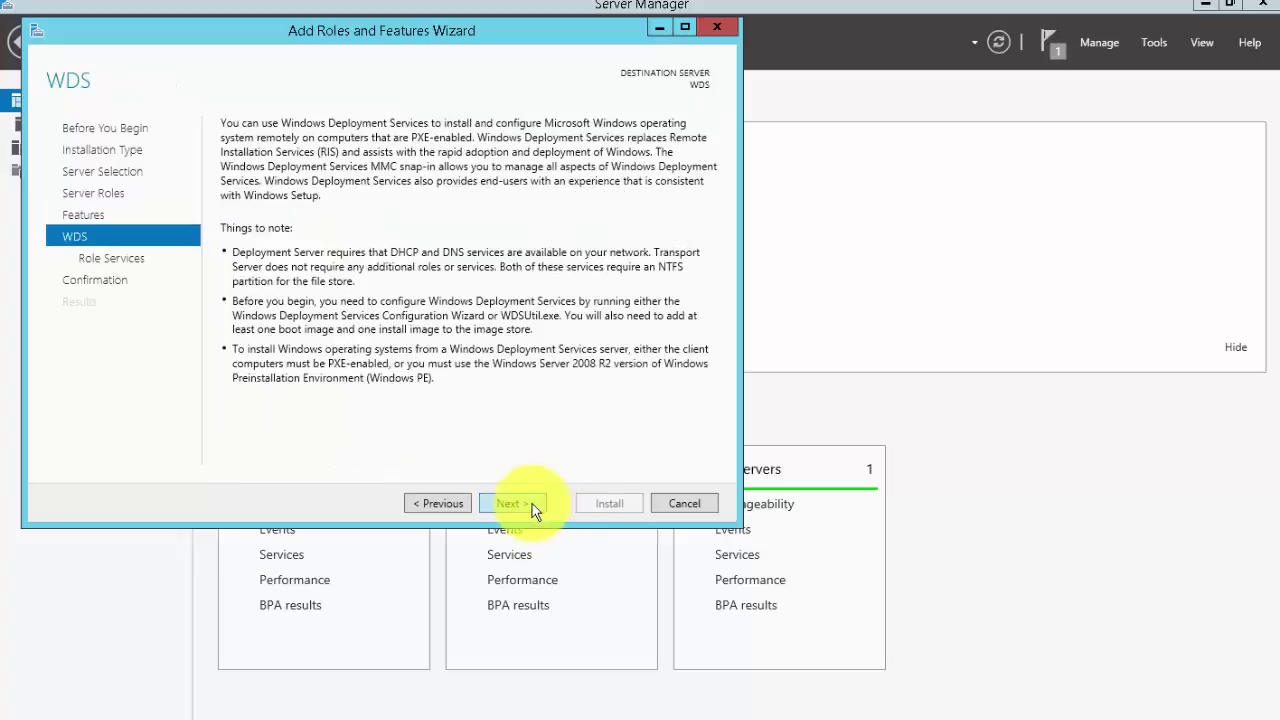
{"action": "left_click", "coordinate": [519, 500]}
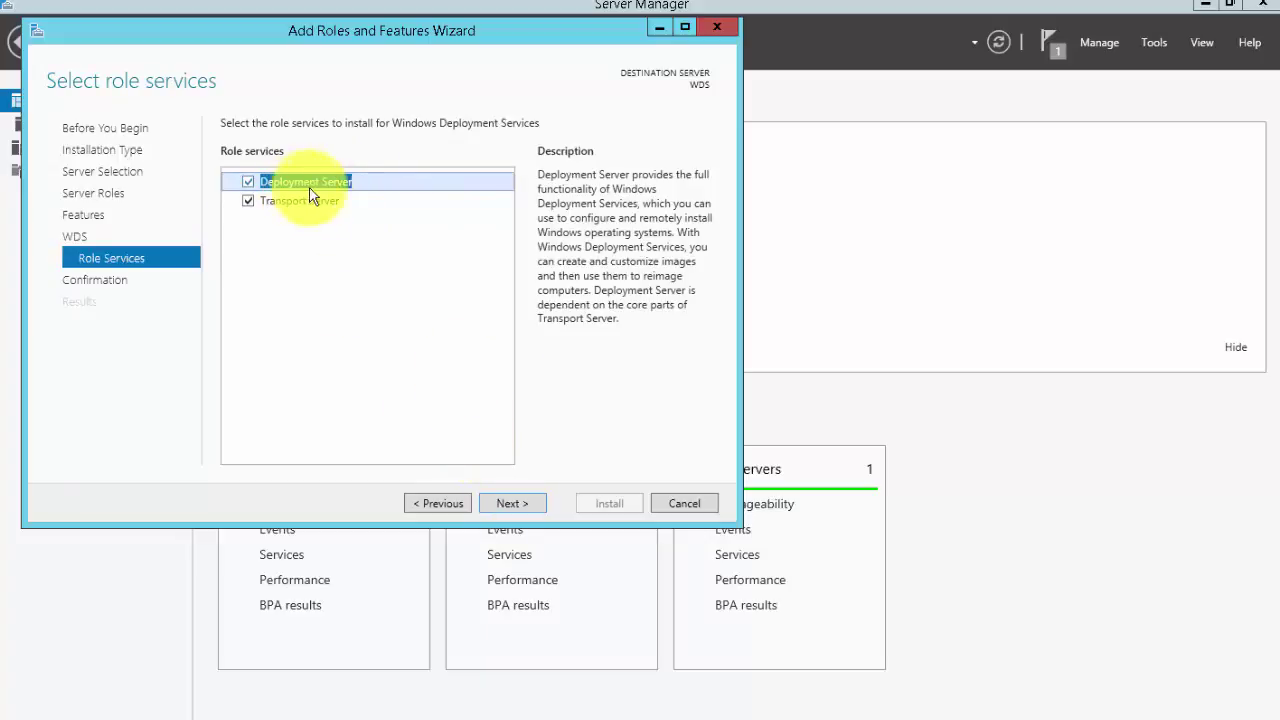
{"action": "left_click", "coordinate": [533, 501]}
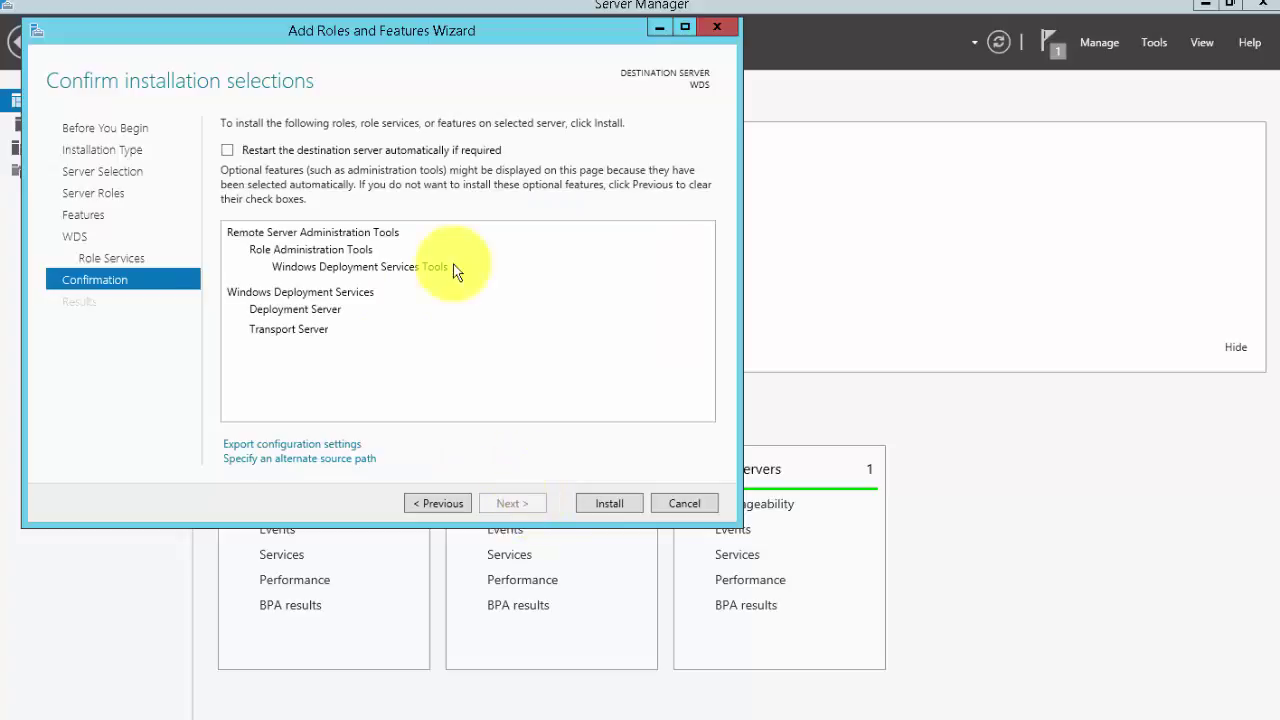
{"action": "left_click", "coordinate": [299, 154]}
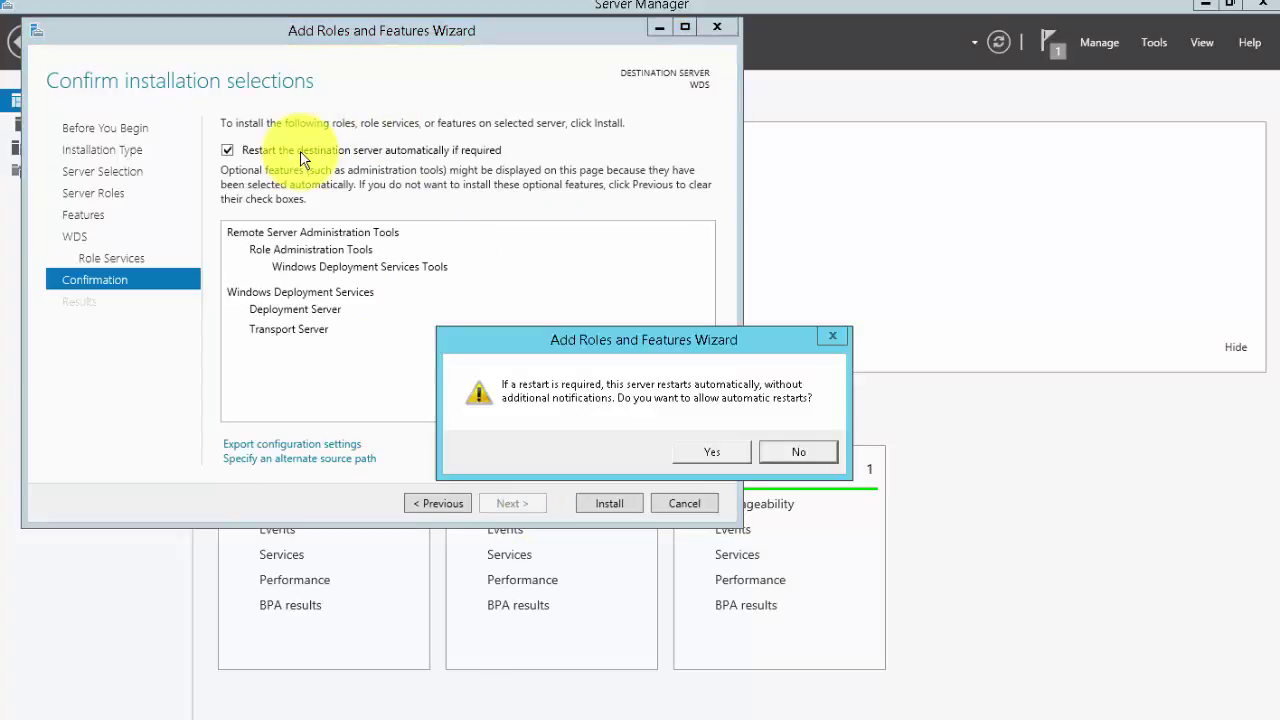
{"action": "left_click", "coordinate": [688, 450]}
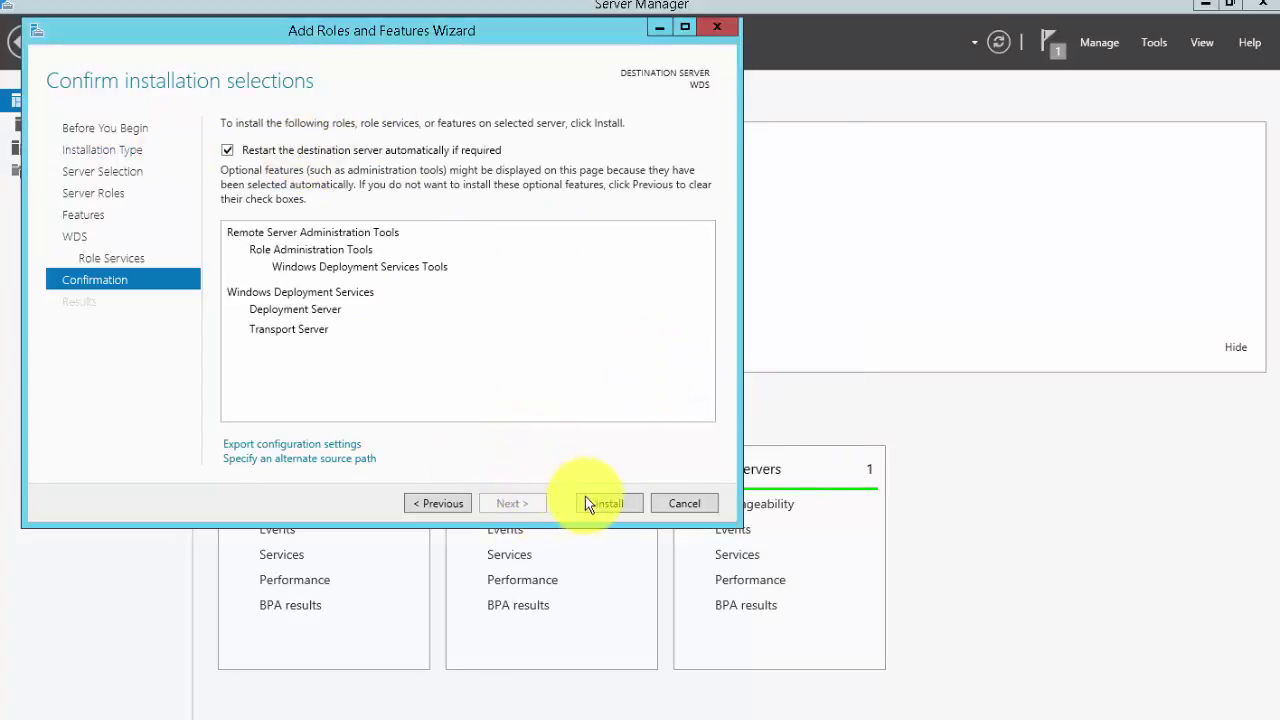
{"action": "left_click", "coordinate": [614, 504]}
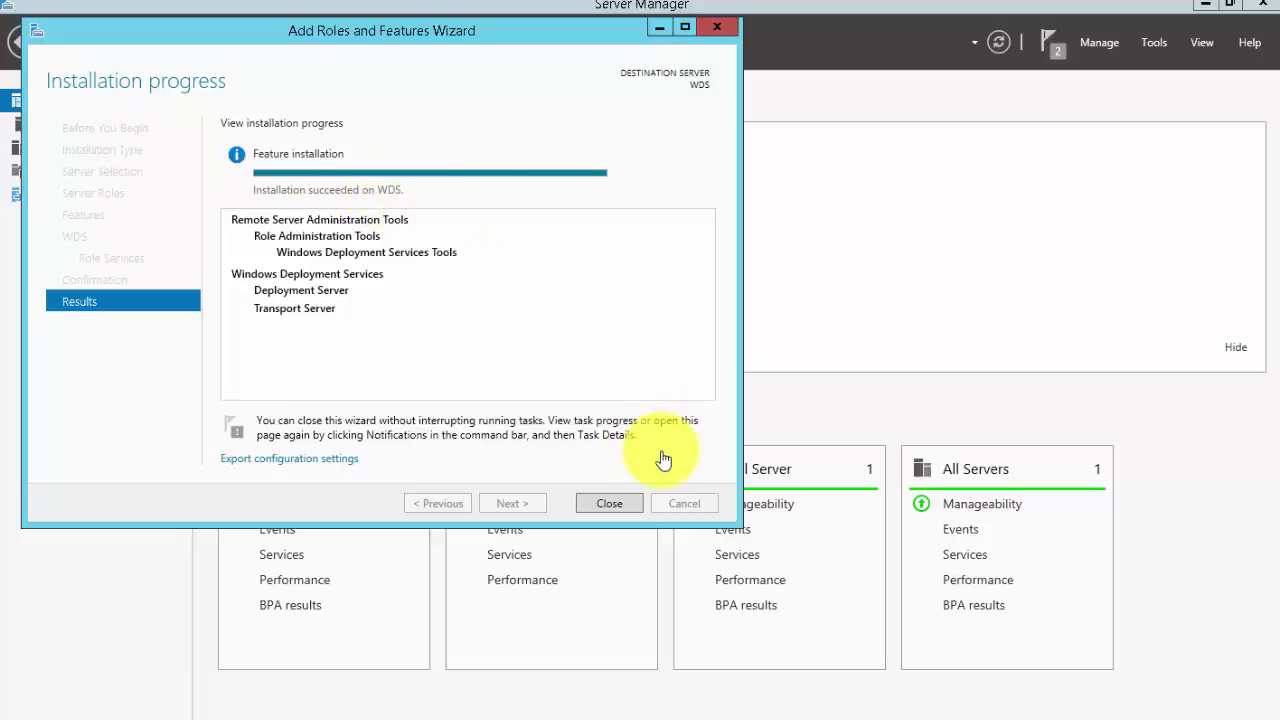
{"action": "left_click", "coordinate": [614, 510]}
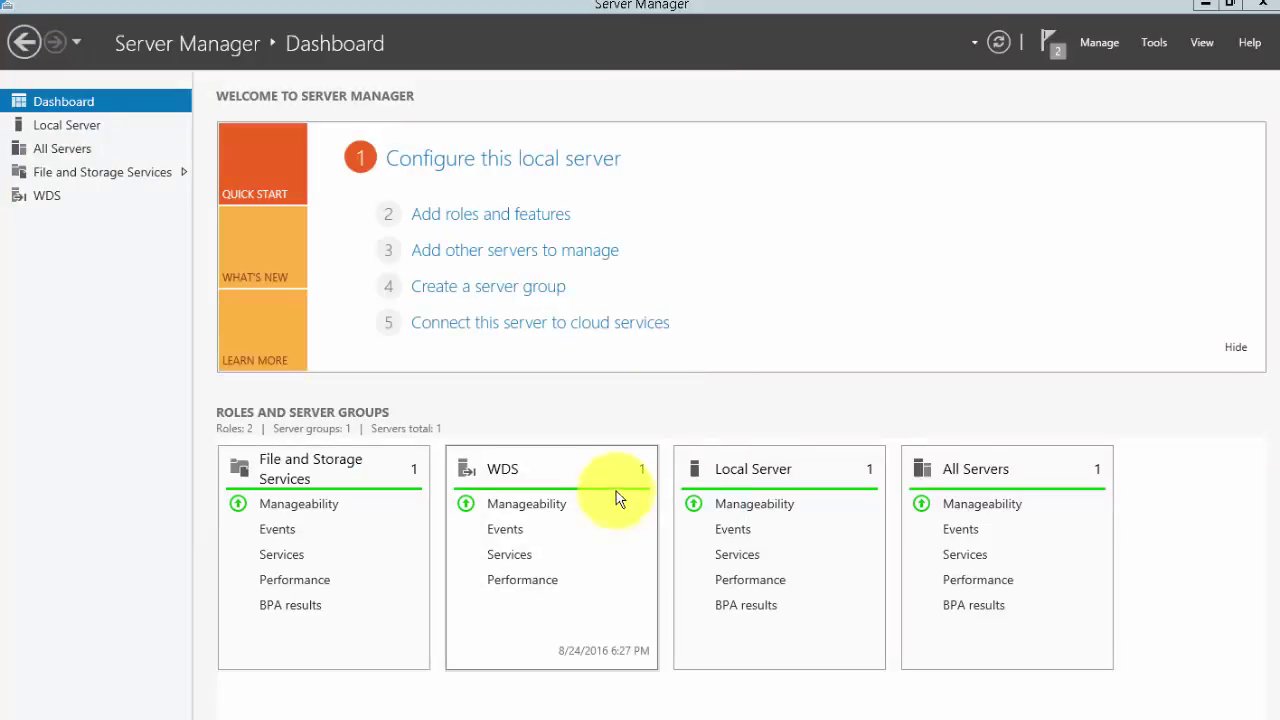
Step: Open the Windows Deployment Services console and select the WDS server under Servers
{"action": "left_click", "coordinate": [41, 198]}
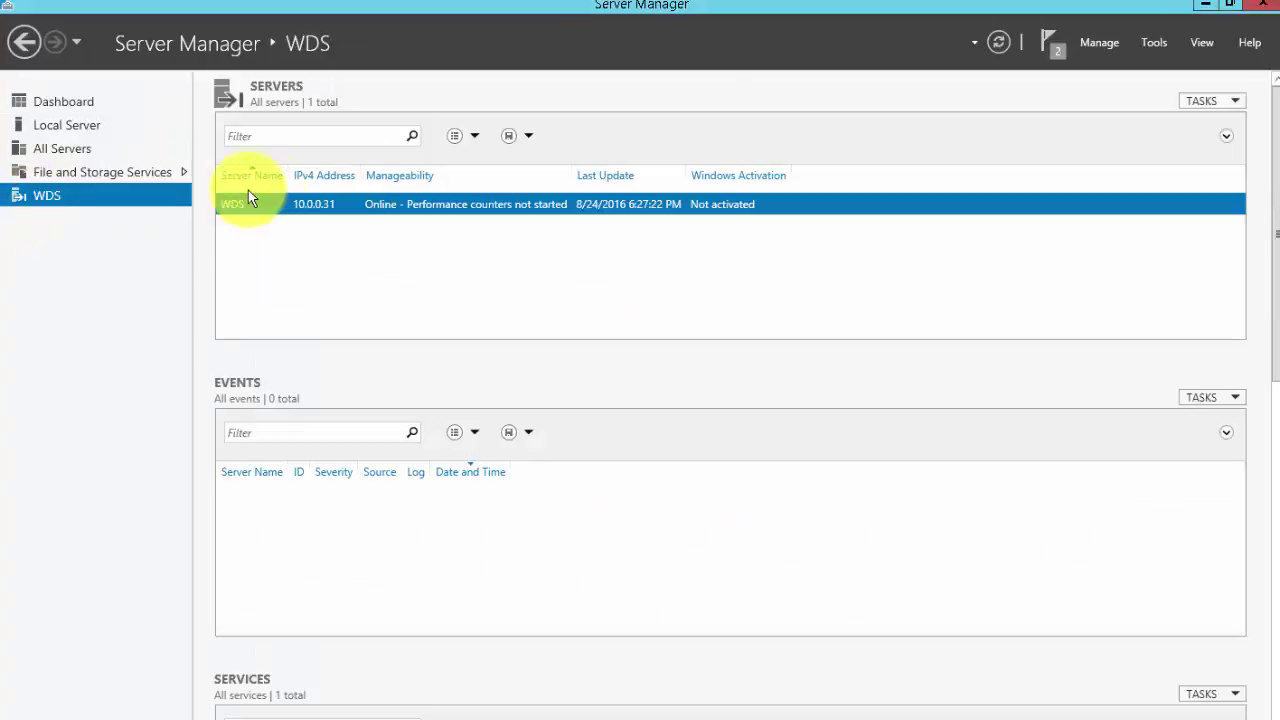
{"action": "right_click", "coordinate": [388, 207]}
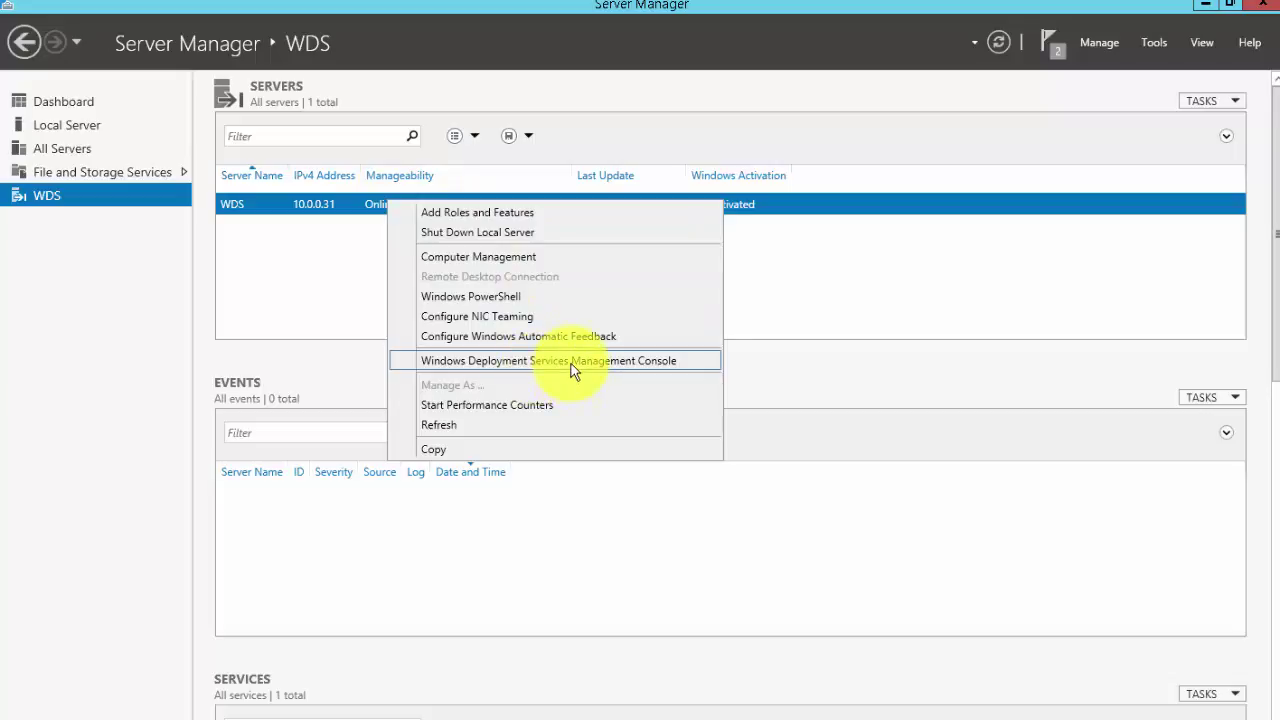
{"action": "left_click", "coordinate": [1152, 42]}
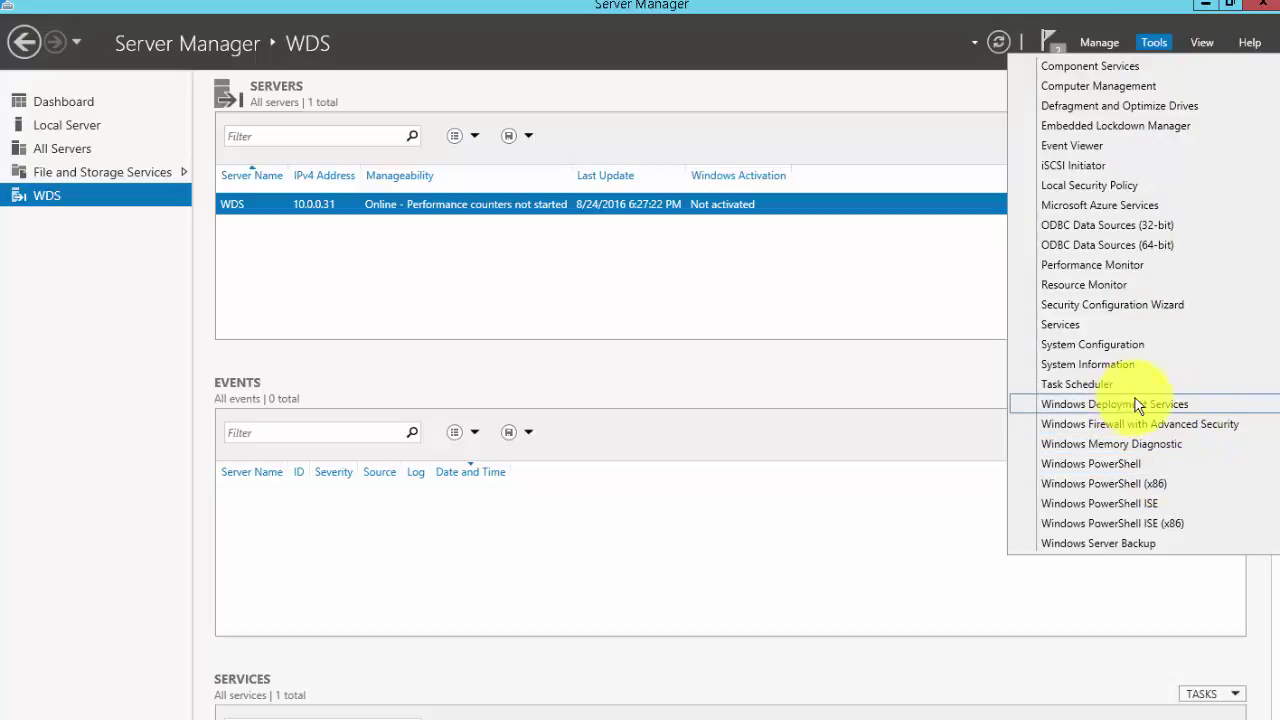
{"action": "left_click", "coordinate": [1188, 408]}
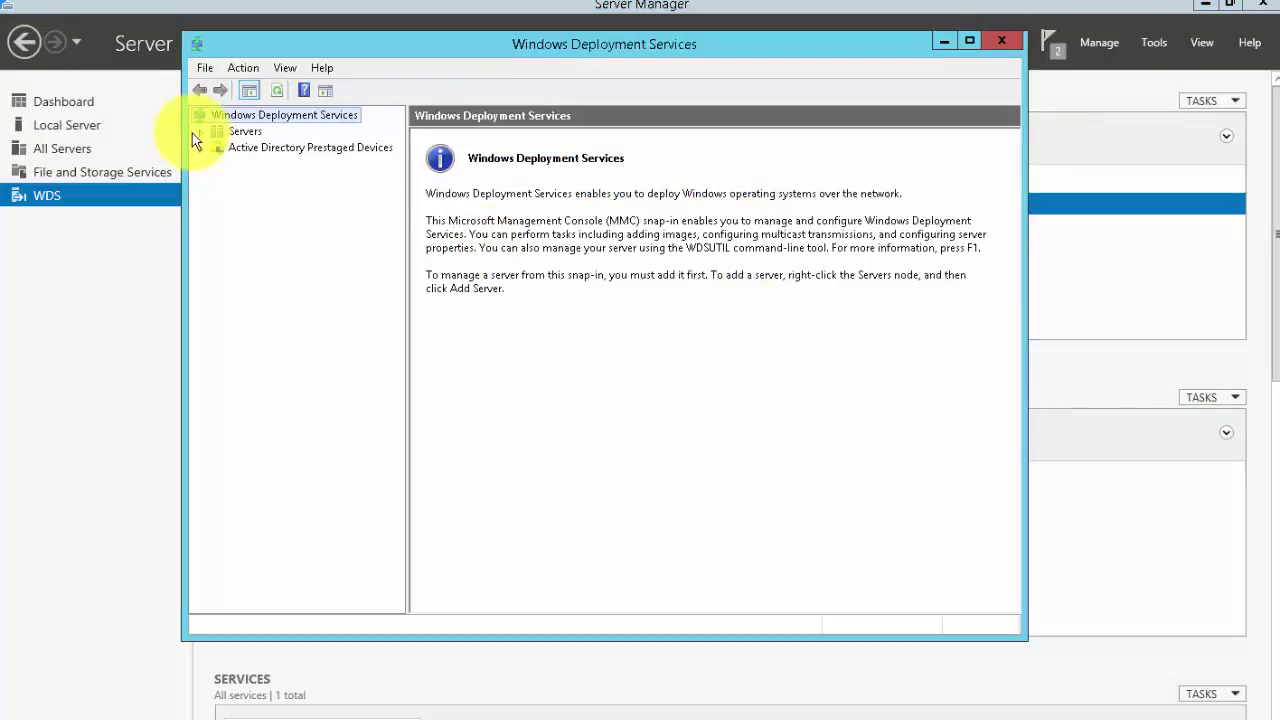
{"action": "left_click", "coordinate": [201, 132]}
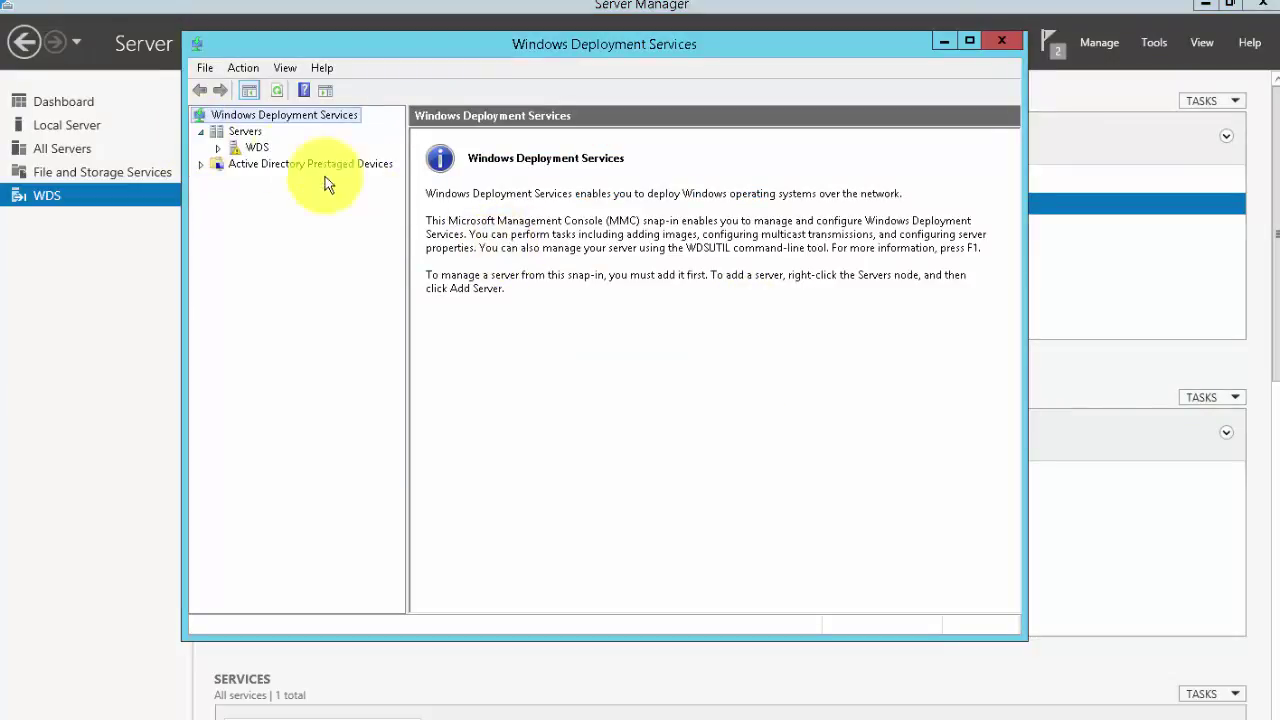
{"action": "left_click", "coordinate": [250, 148]}
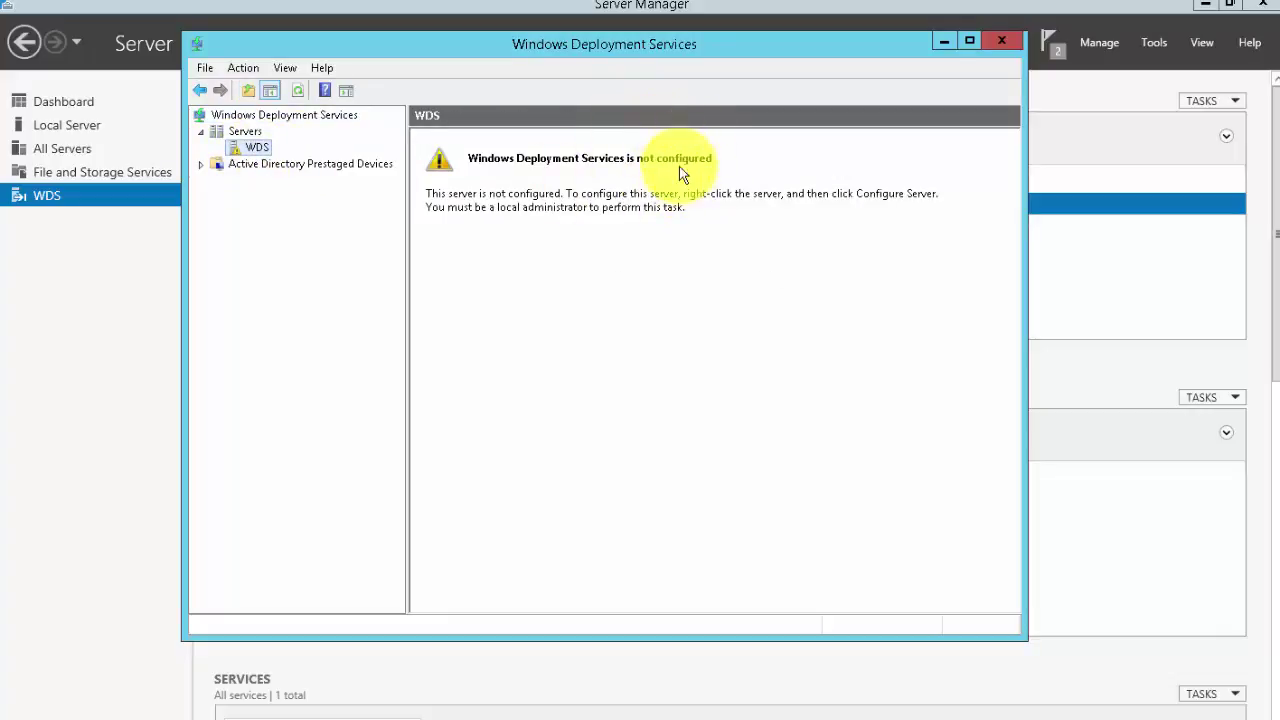
Step: Start configuring the WDS server and keep it integrated with Active Directory
{"action": "right_click", "coordinate": [246, 149]}
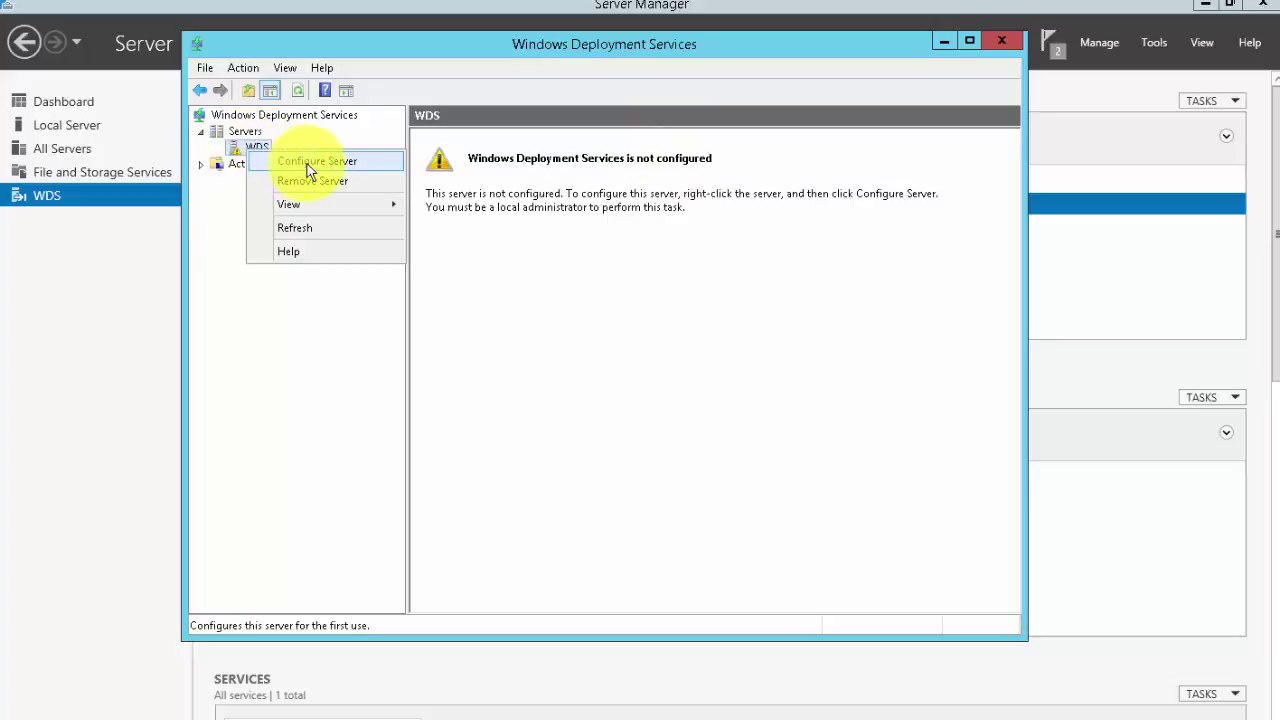
{"action": "left_click", "coordinate": [308, 163]}
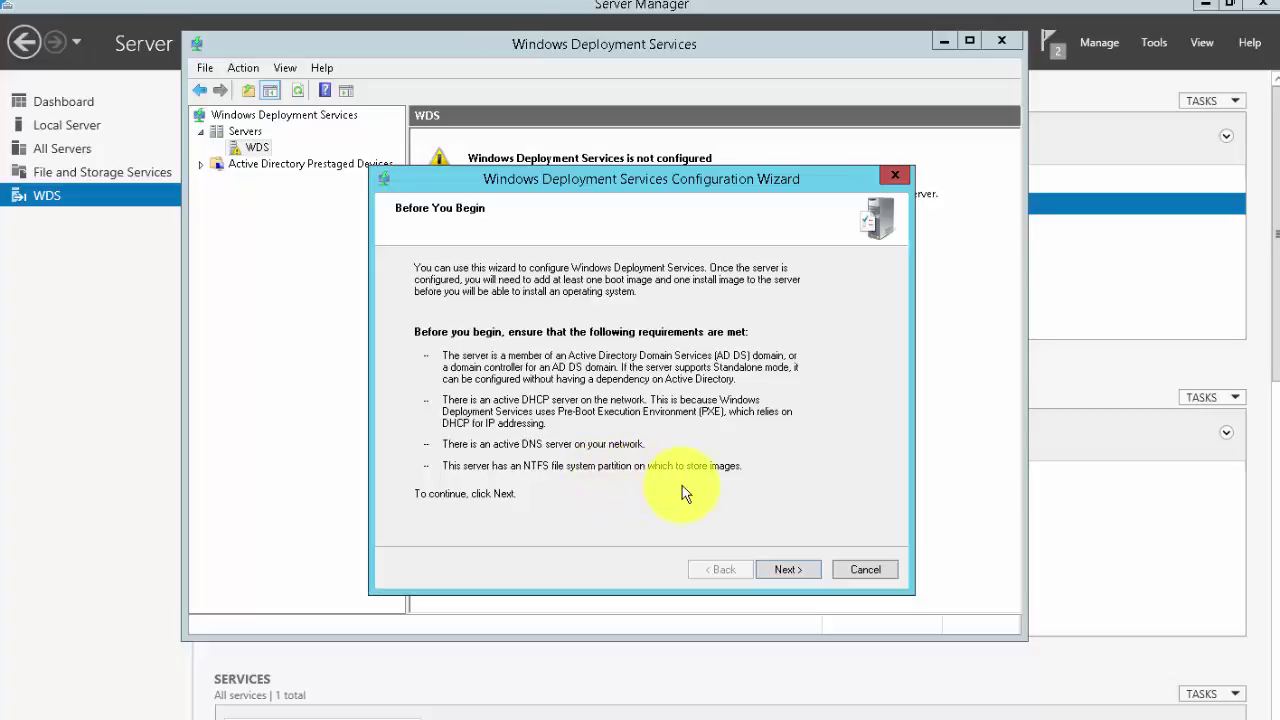
{"action": "left_click", "coordinate": [789, 572]}
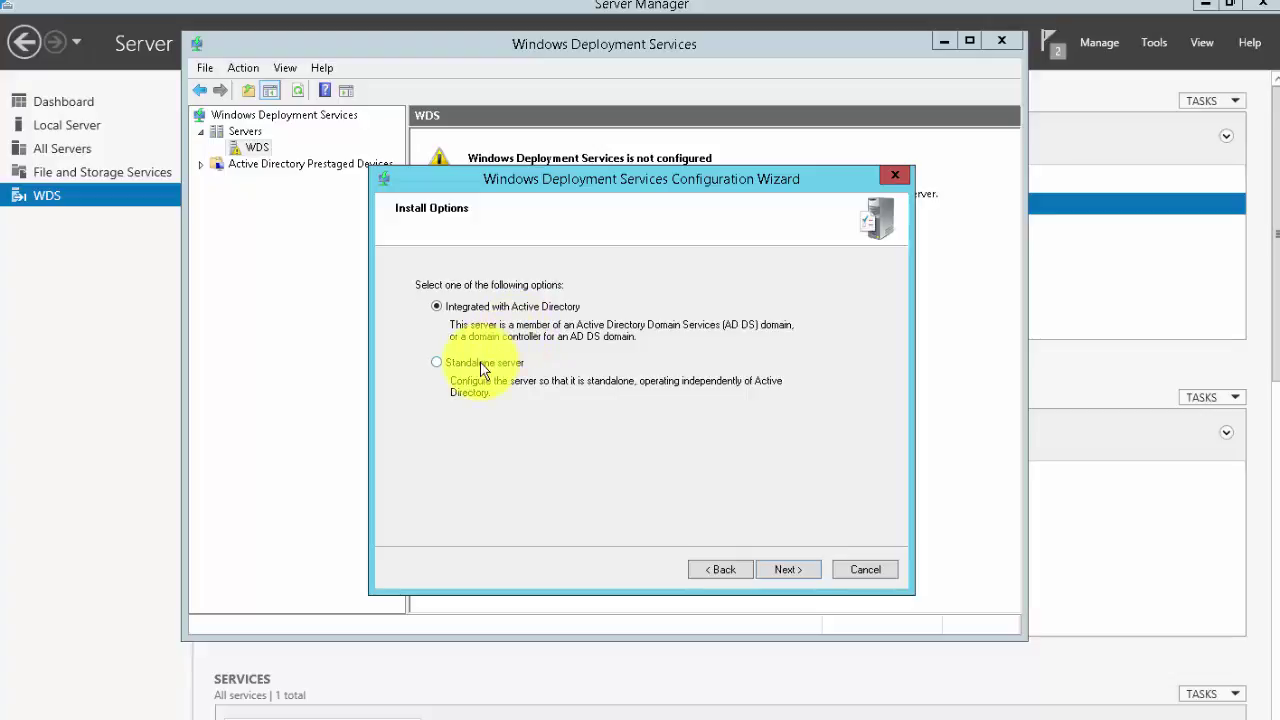
{"action": "left_click", "coordinate": [797, 567]}
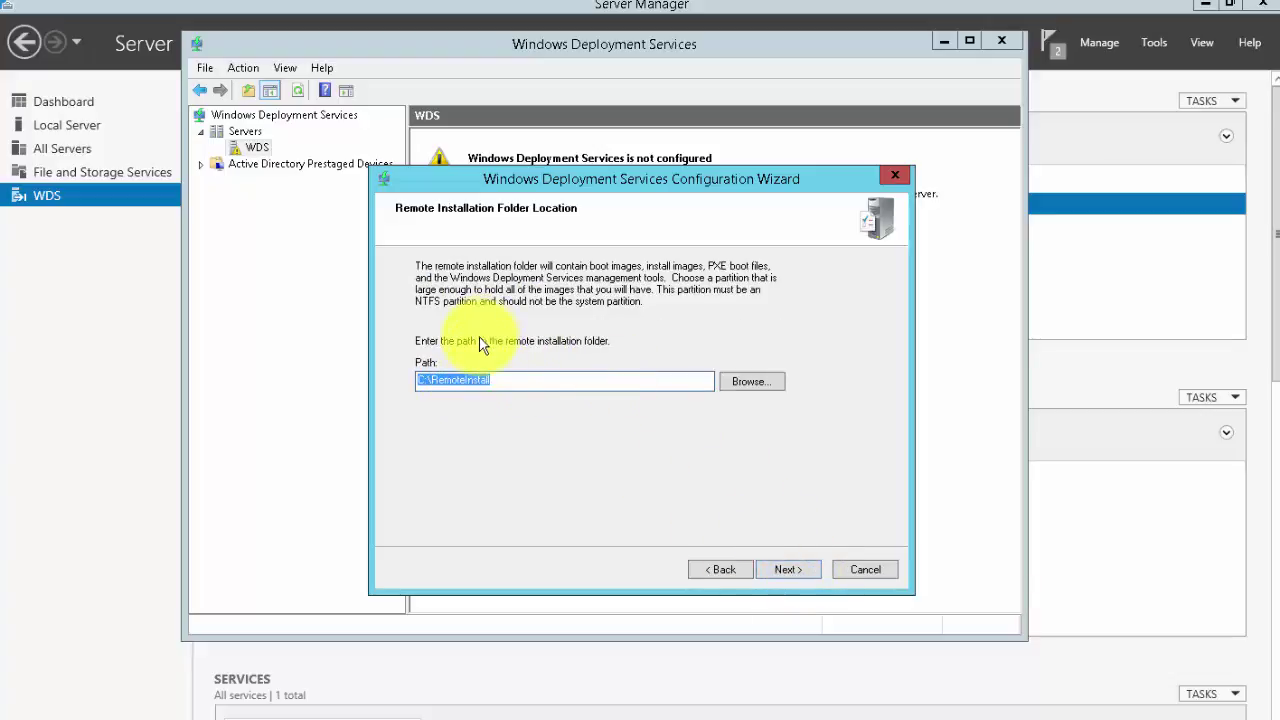
Step: Keep C:\RemoteInstall as the remote installation folder and accept storing it on the system volume
{"action": "left_click", "coordinate": [501, 382]}
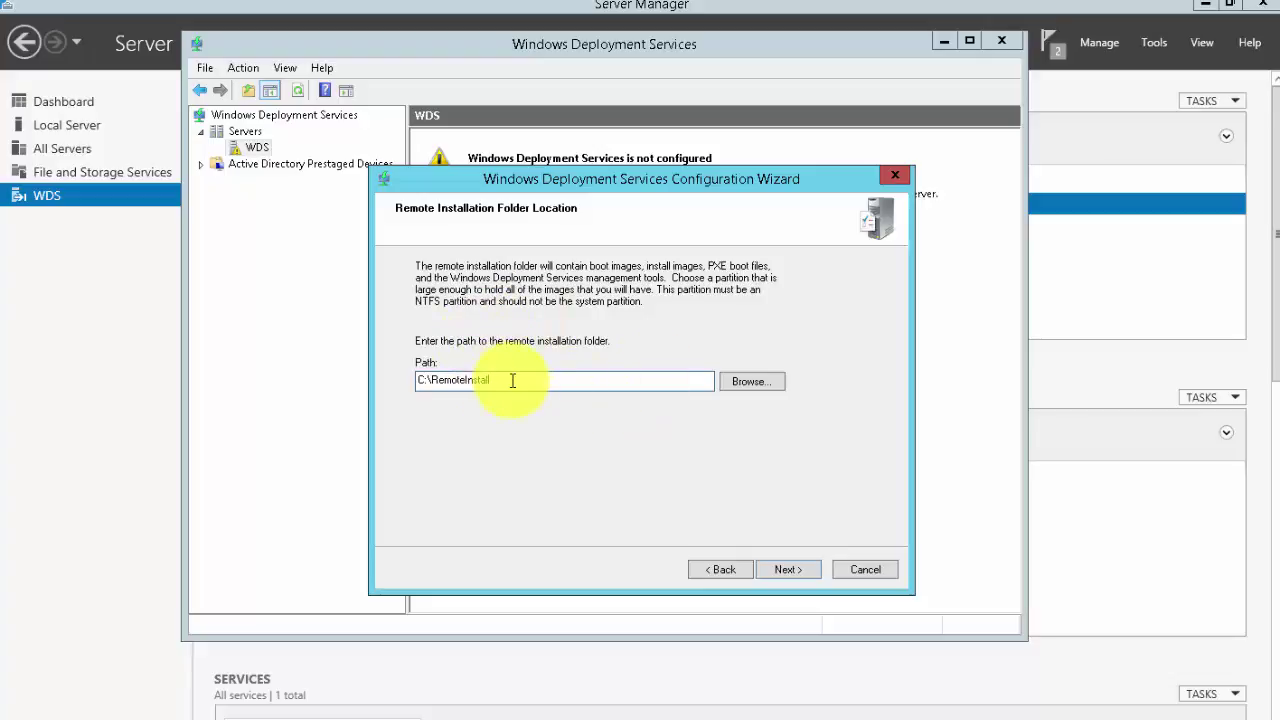
{"action": "left_click_drag", "start_coordinate": [512, 380], "coordinate": [415, 380]}
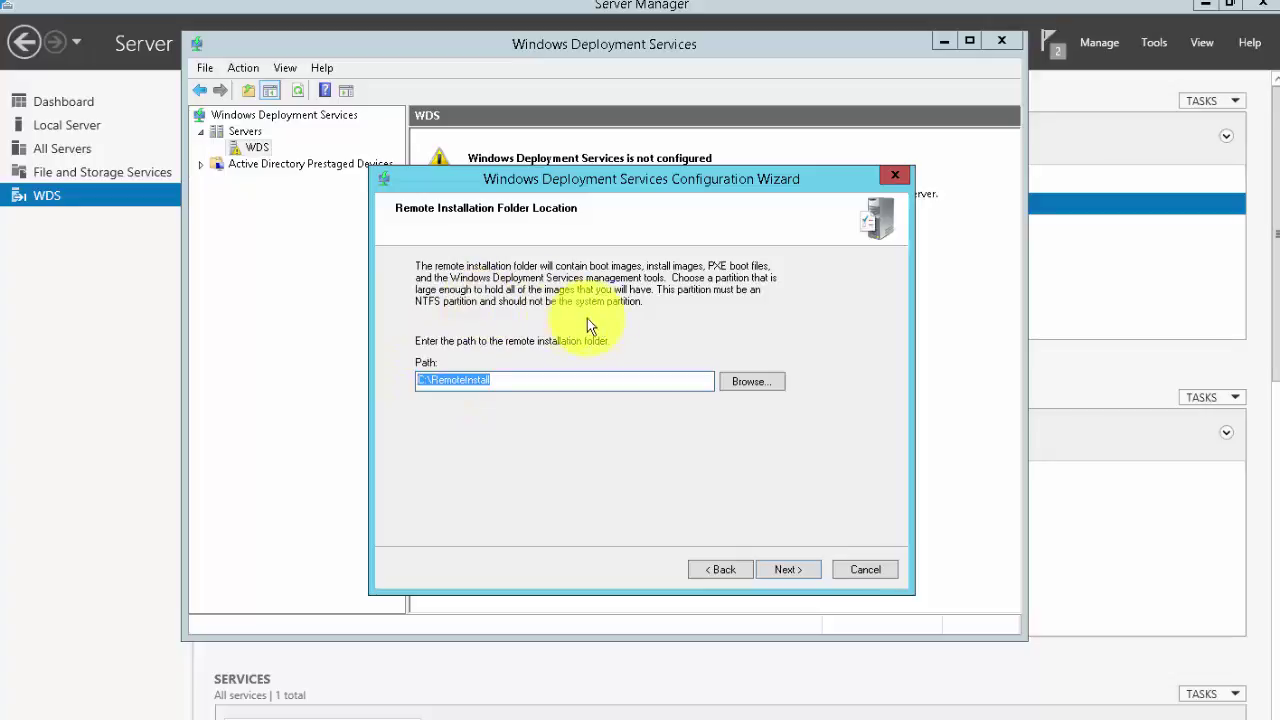
{"action": "left_click", "coordinate": [786, 570]}
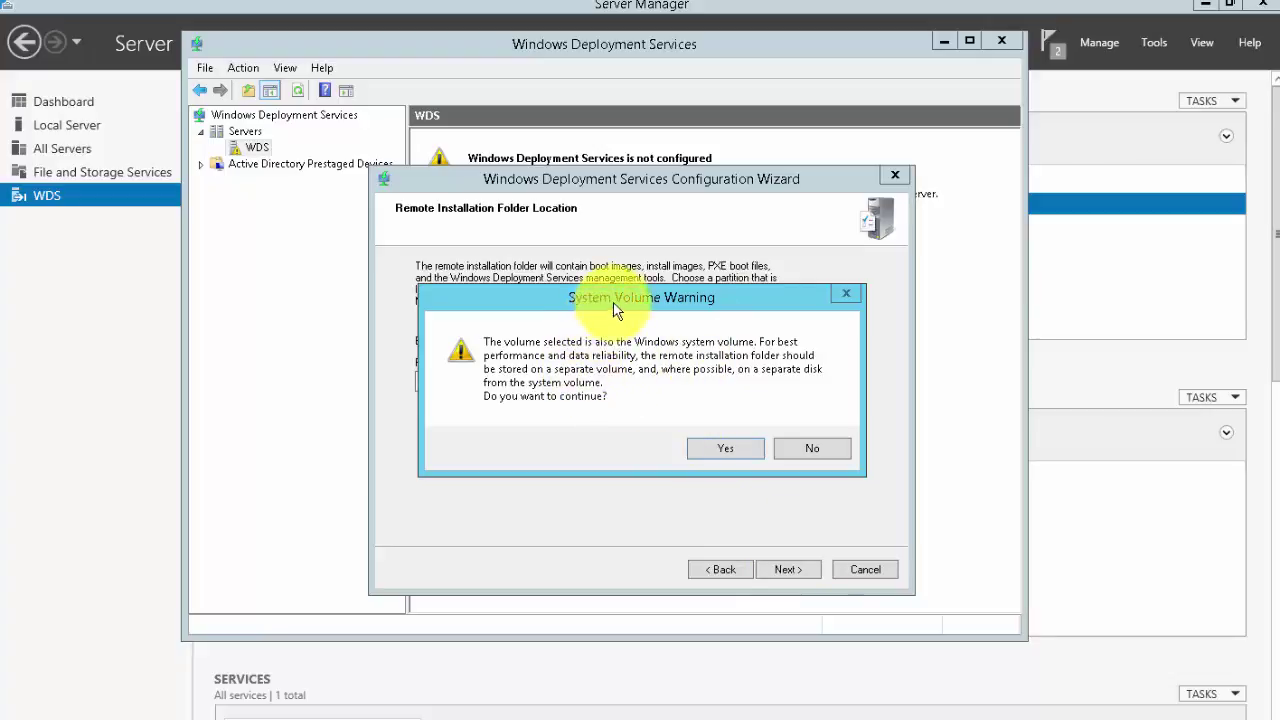
{"action": "left_click_drag", "start_coordinate": [597, 405], "coordinate": [604, 420]}
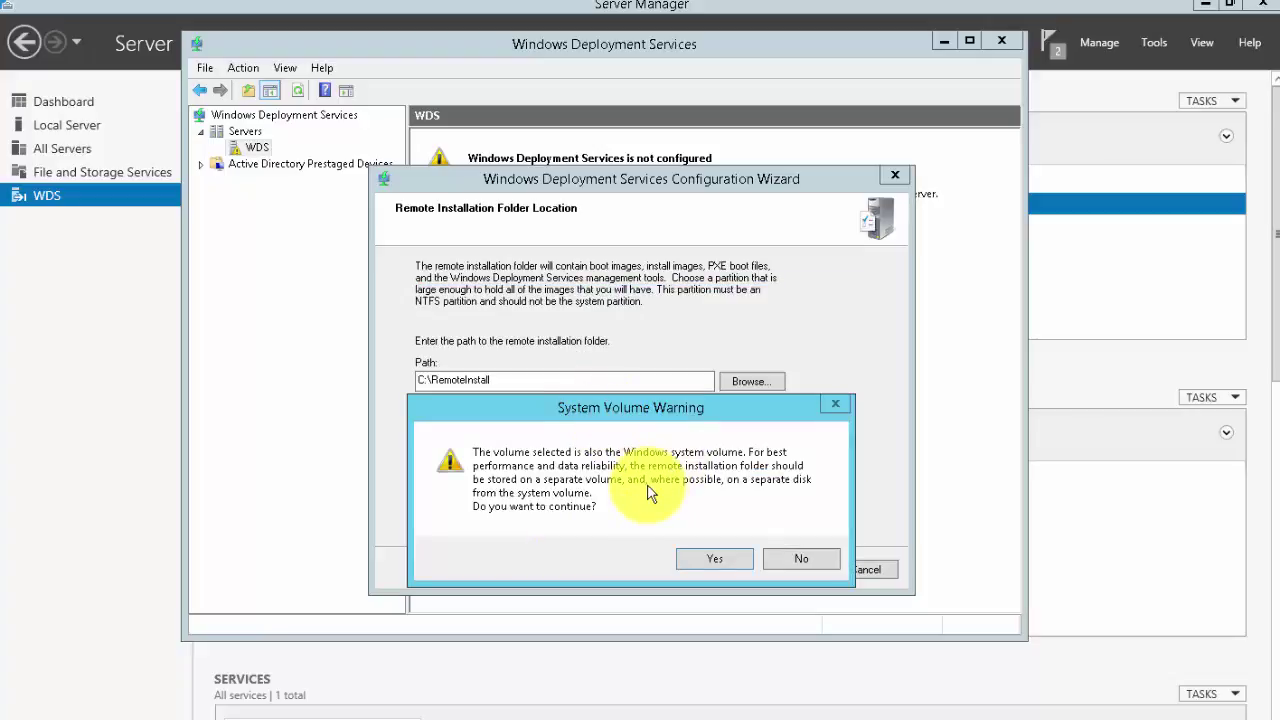
{"action": "left_click", "coordinate": [712, 560]}
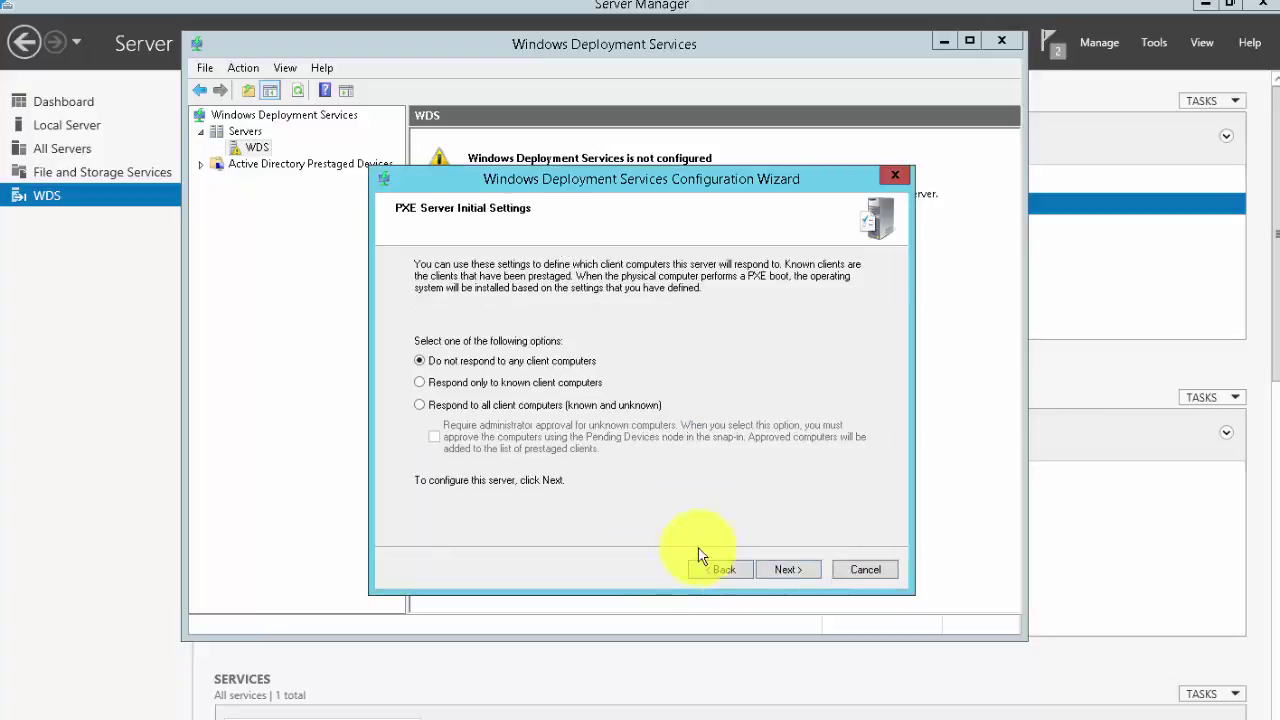
Step: Set the PXE server to respond to all client computers (known and unknown) without administrator approval, and apply the configuration
{"action": "left_click", "coordinate": [503, 414]}
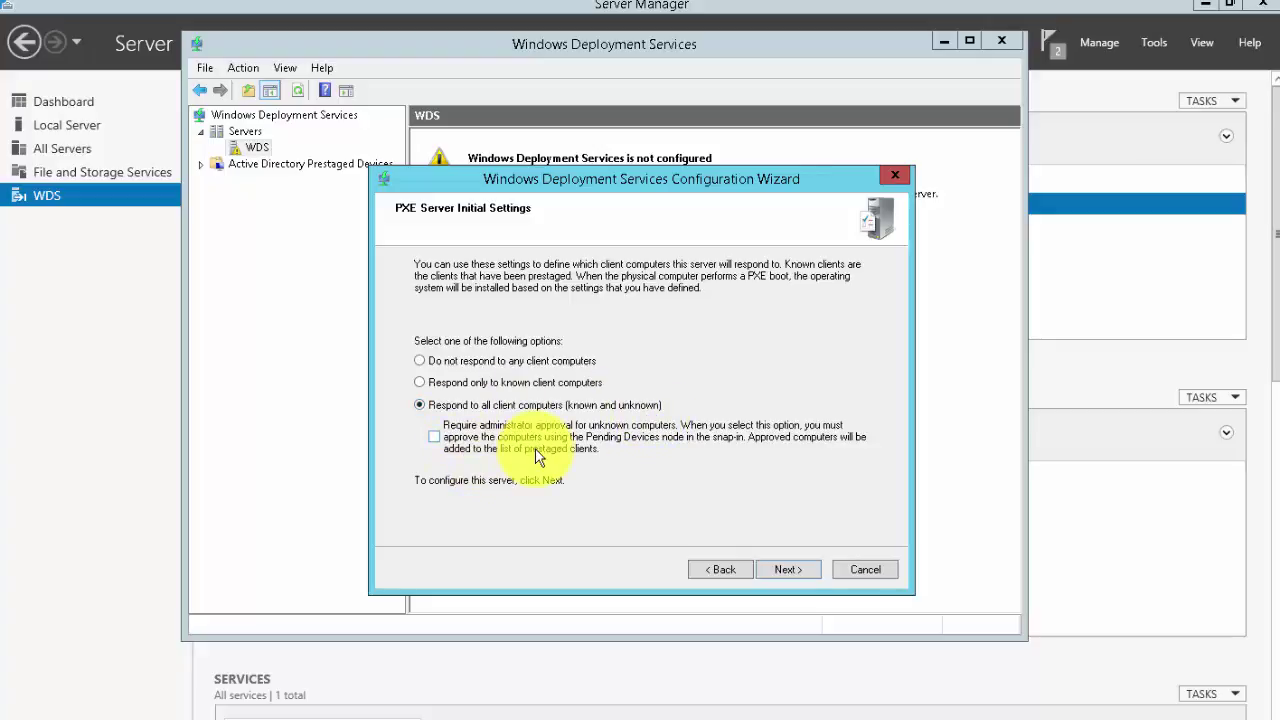
{"action": "left_click", "coordinate": [786, 569]}
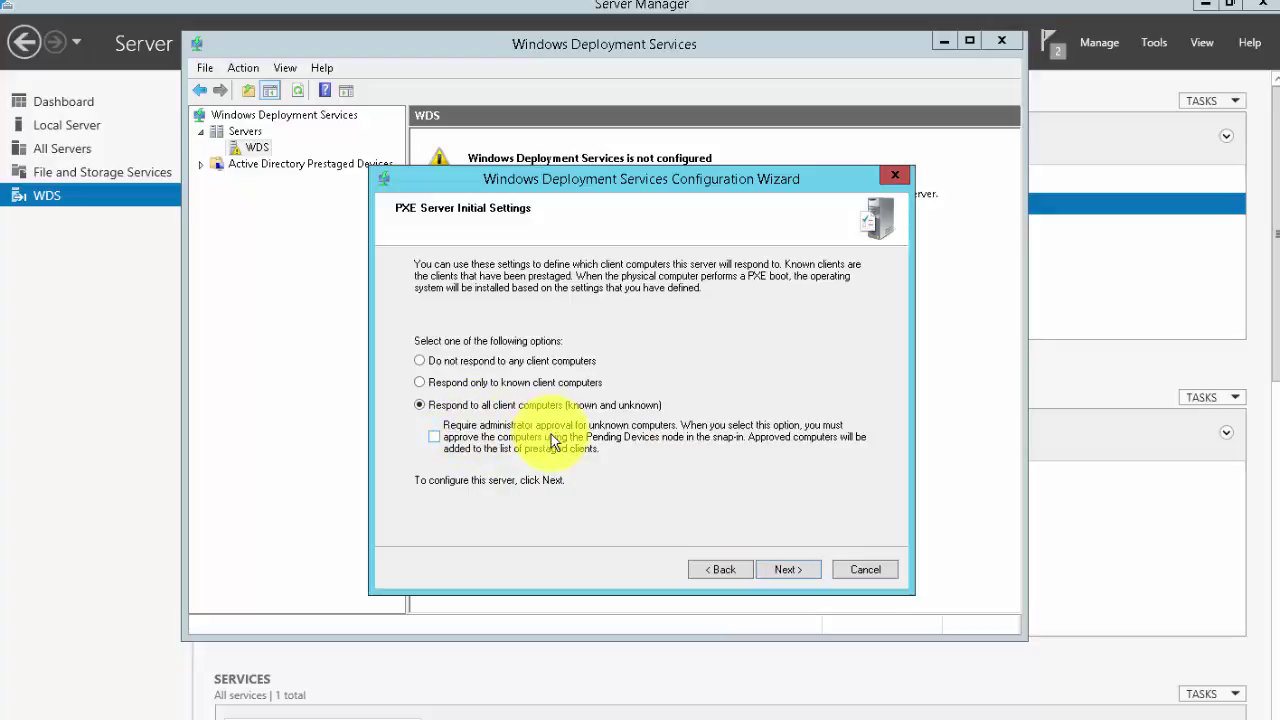
{"action": "left_click", "coordinate": [778, 566]}
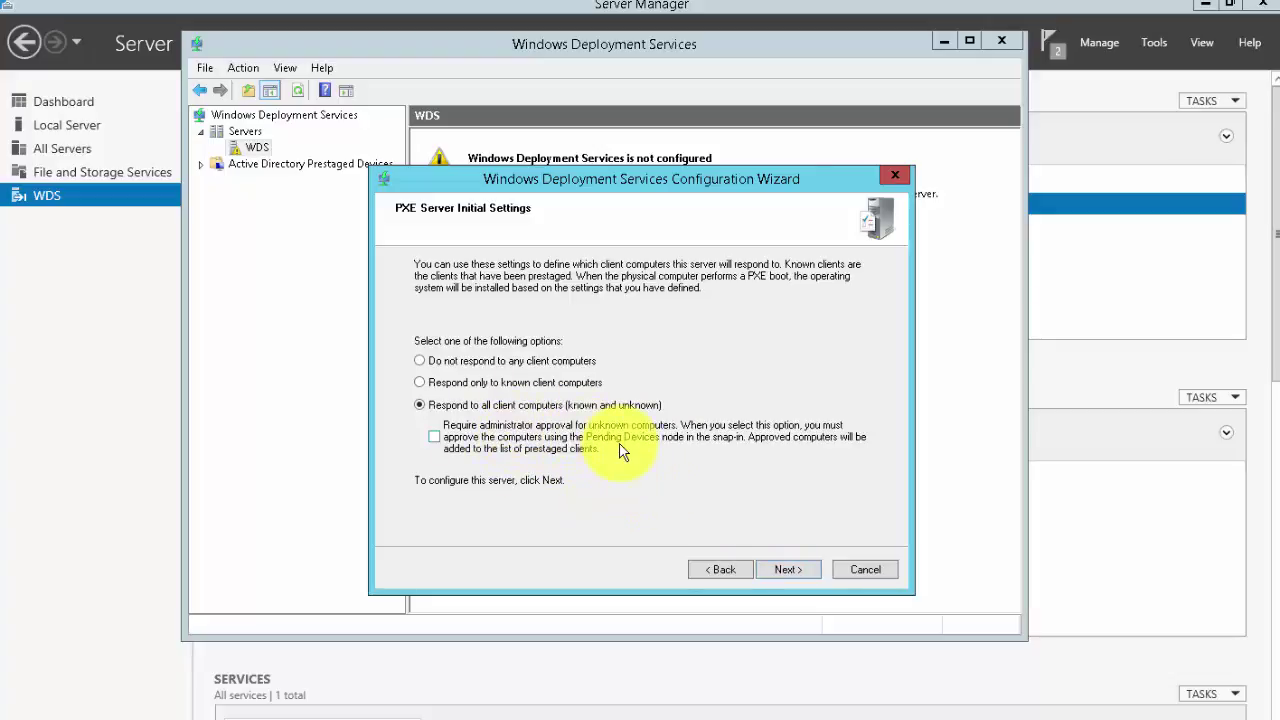
{"action": "left_click", "coordinate": [790, 570]}
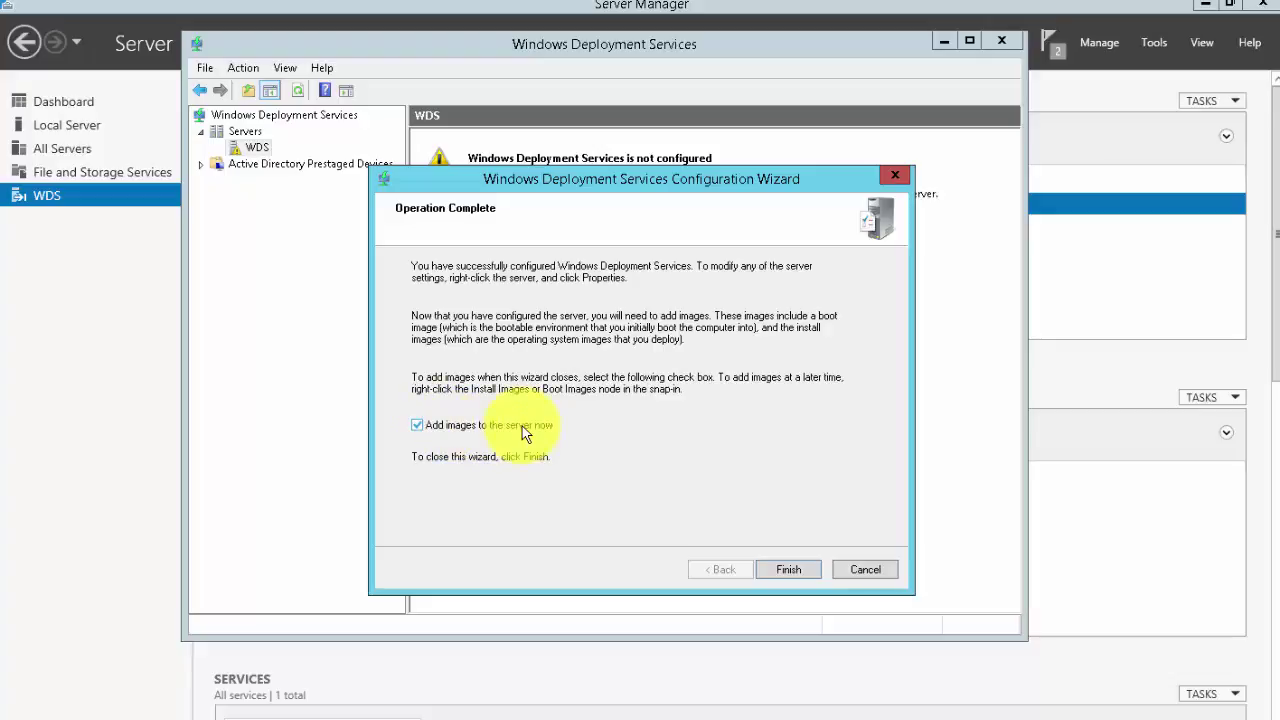
Step: Finish the server configuration and cancel the Add Image Wizard without adding any images
{"action": "left_click", "coordinate": [778, 569]}
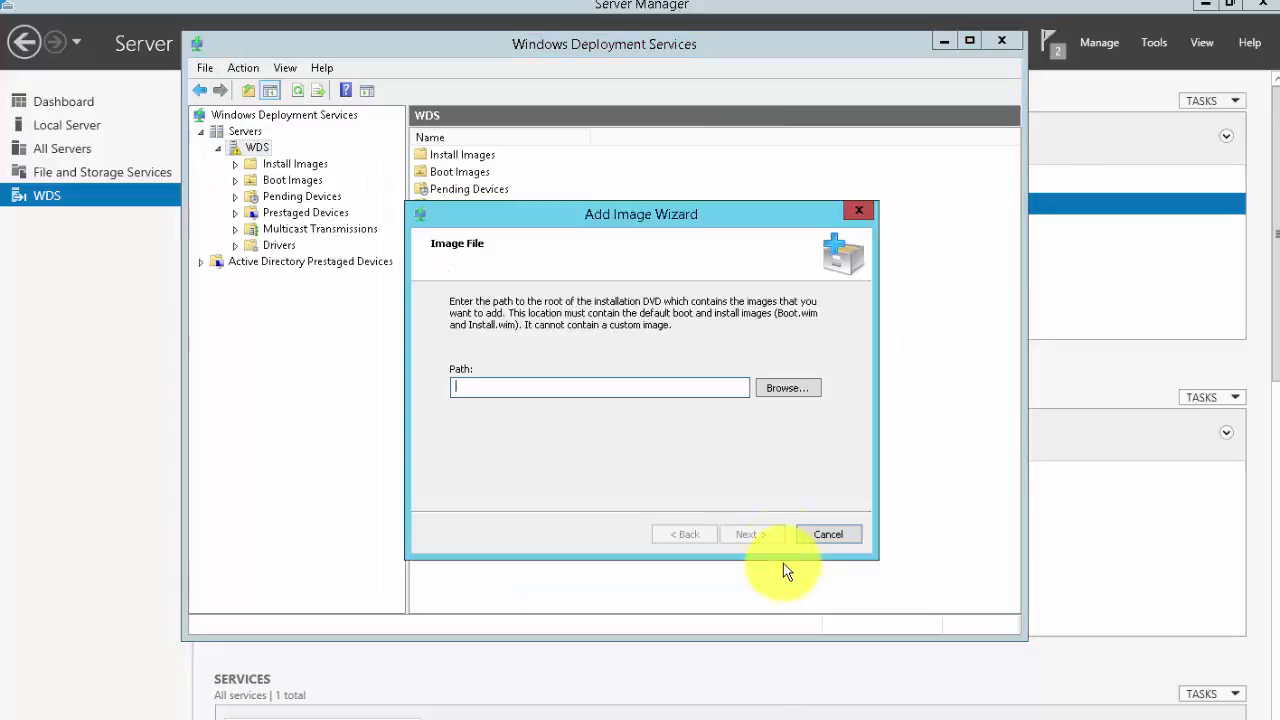
{"action": "left_click", "coordinate": [849, 531]}
{"action": "left_click", "coordinate": [668, 424]}
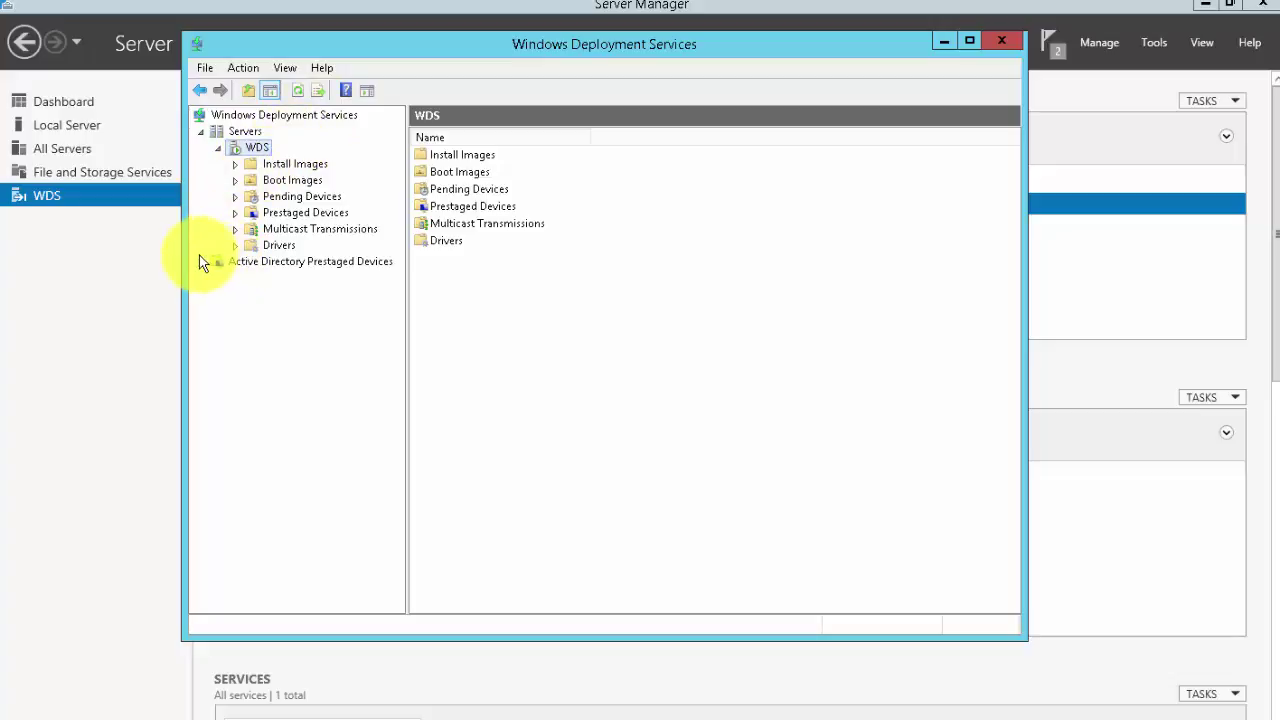
Step: Delete the existing Windows 8 install image from ImageGroup1 under Install Images
{"action": "left_click", "coordinate": [260, 164]}
{"action": "left_click", "coordinate": [236, 165]}
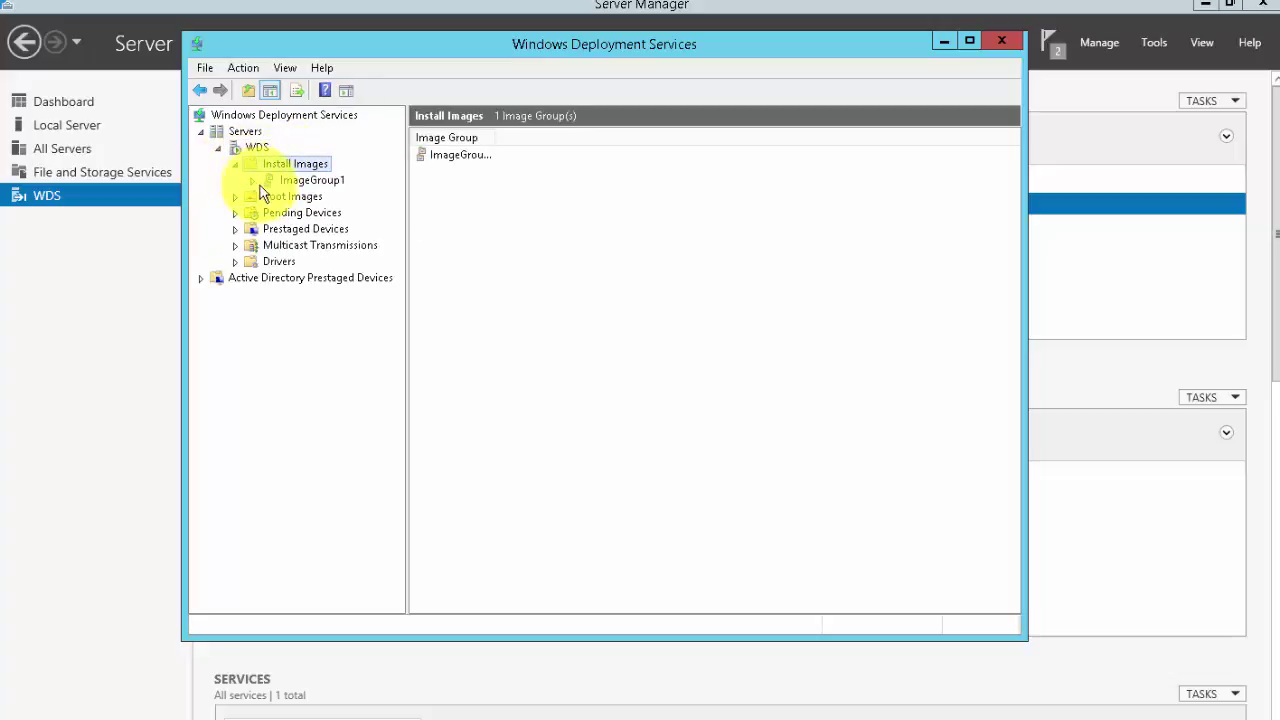
{"action": "left_click", "coordinate": [280, 182]}
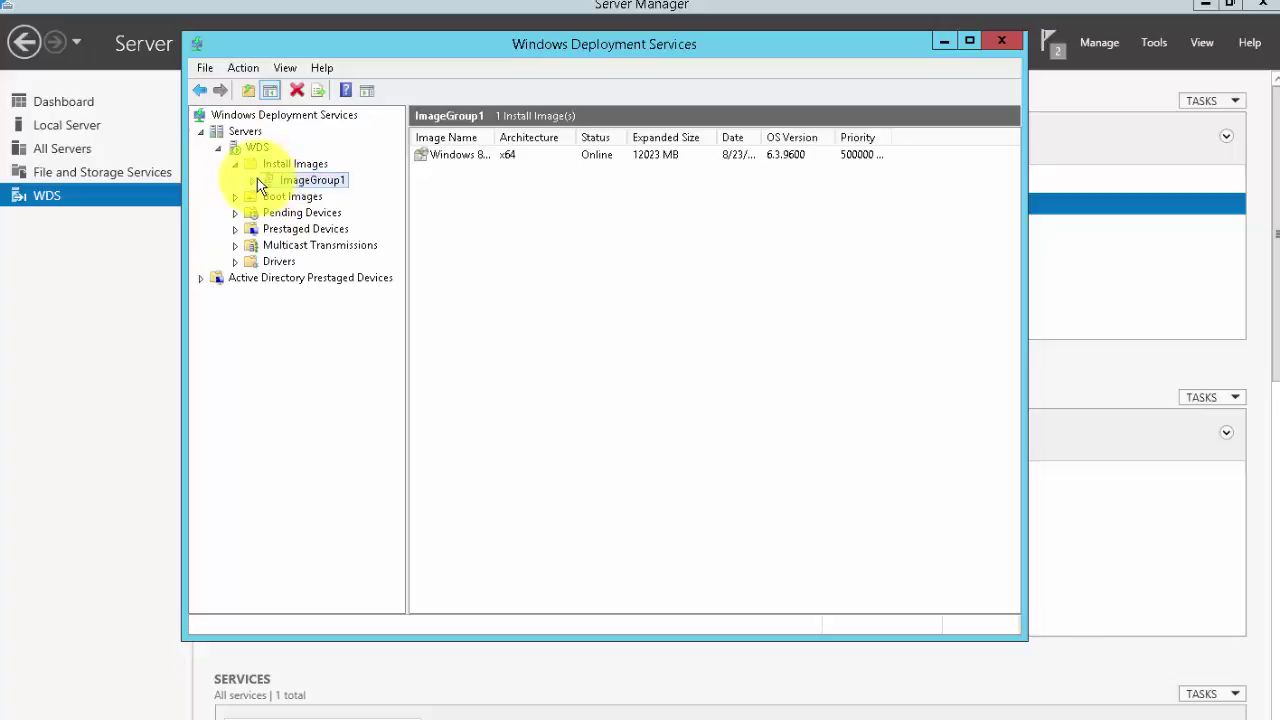
{"action": "left_click", "coordinate": [265, 198]}
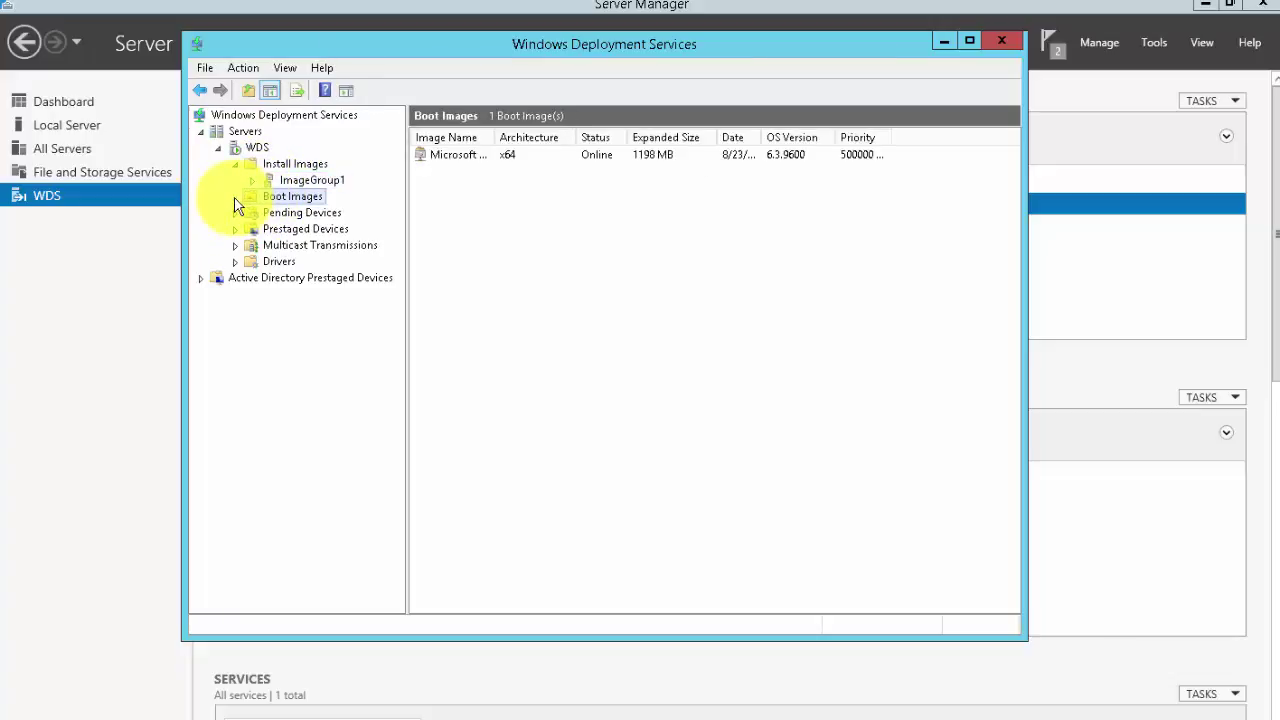
{"action": "left_click", "coordinate": [292, 165]}
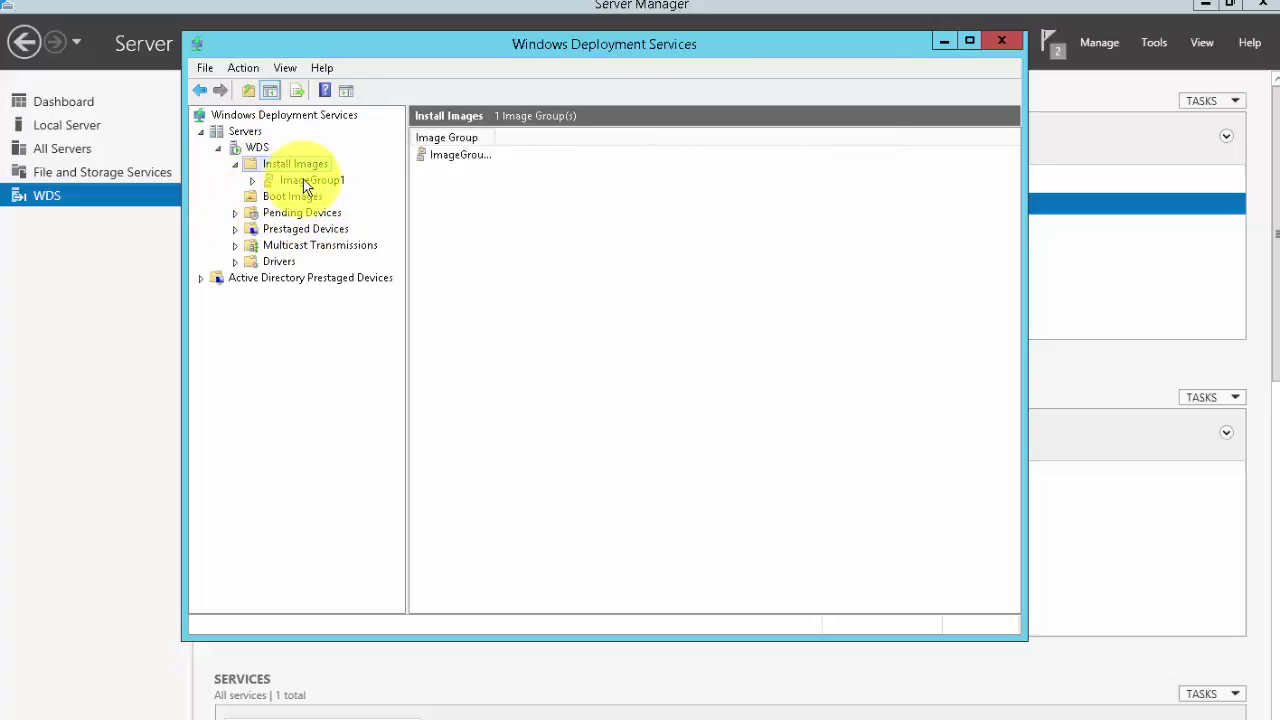
{"action": "left_click", "coordinate": [305, 182]}
{"action": "right_click", "coordinate": [462, 156]}
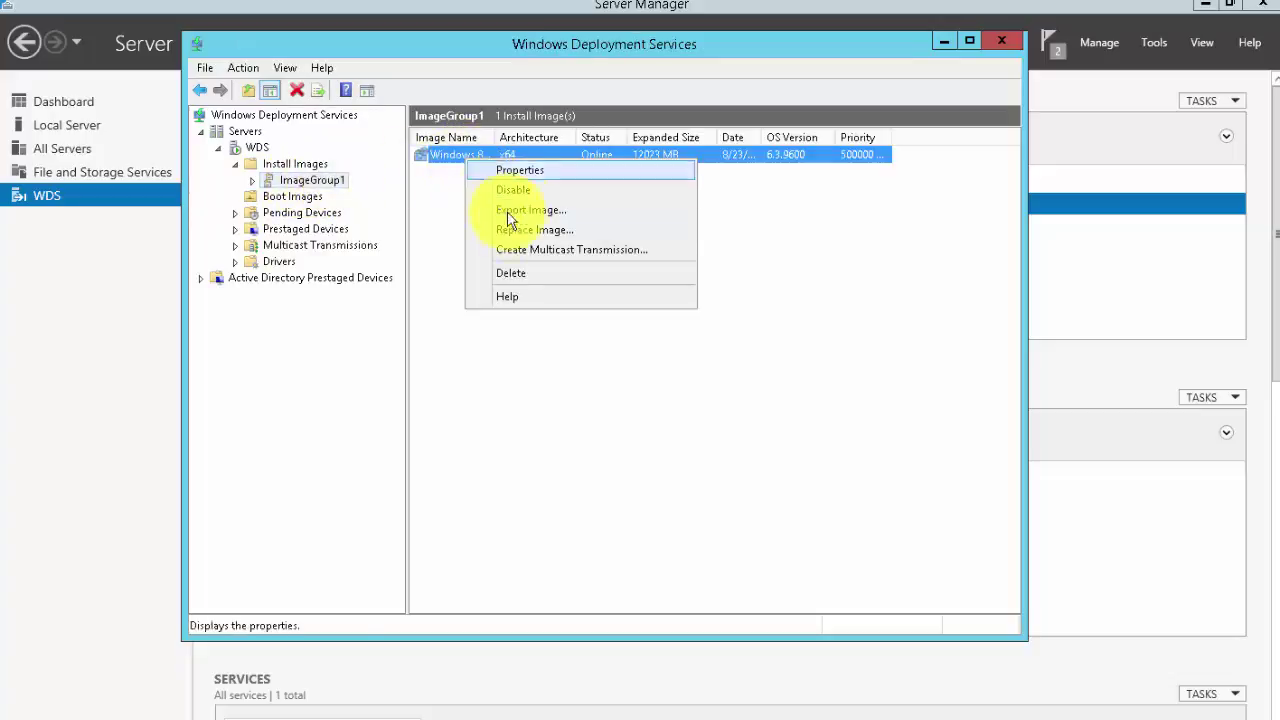
{"action": "left_click", "coordinate": [521, 271]}
{"action": "left_click", "coordinate": [649, 392]}
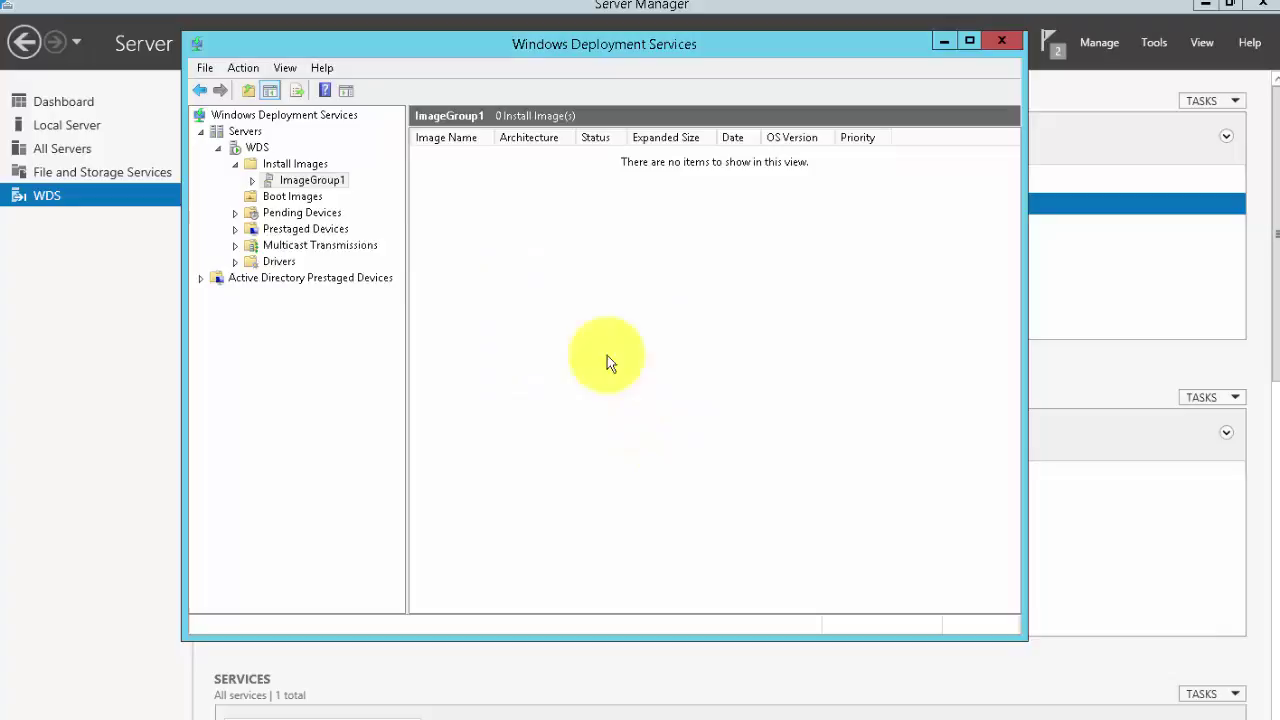
Step: Delete the existing x64 boot image from Boot Images and confirm the deletion
{"action": "left_click", "coordinate": [278, 197]}
{"action": "left_click", "coordinate": [455, 155]}
{"action": "right_click", "coordinate": [460, 156]}
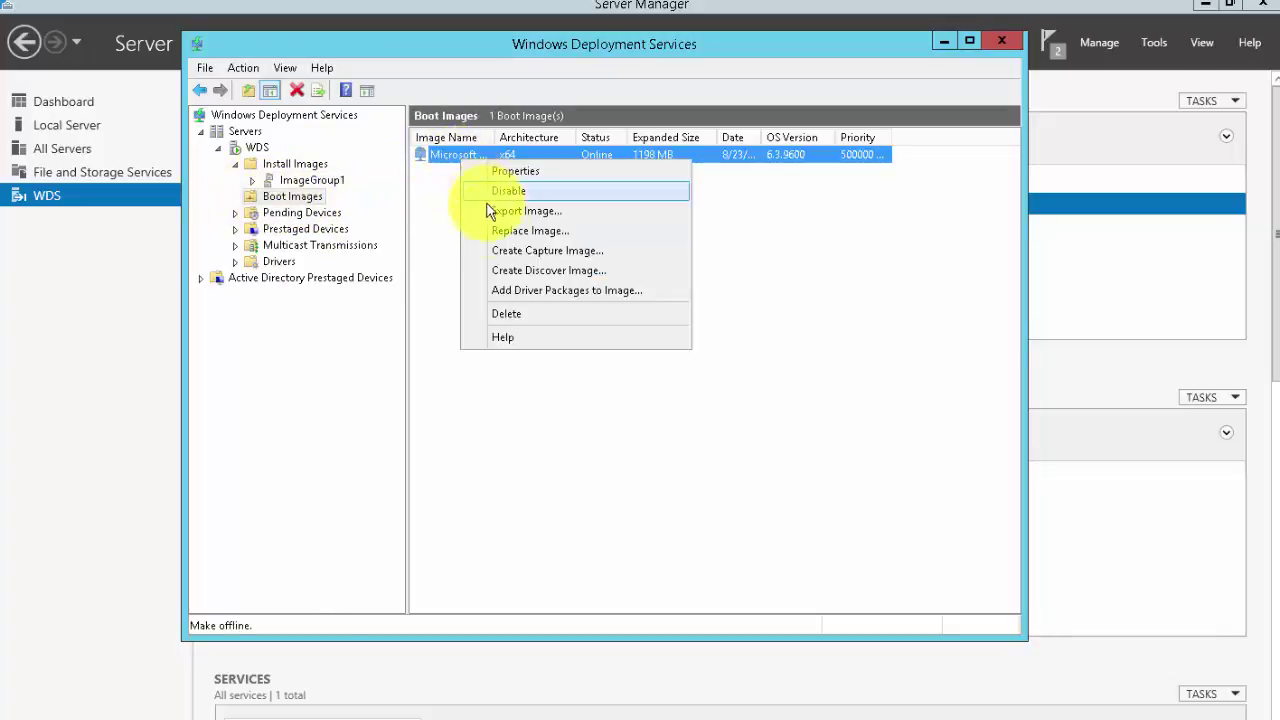
{"action": "left_click", "coordinate": [521, 314]}
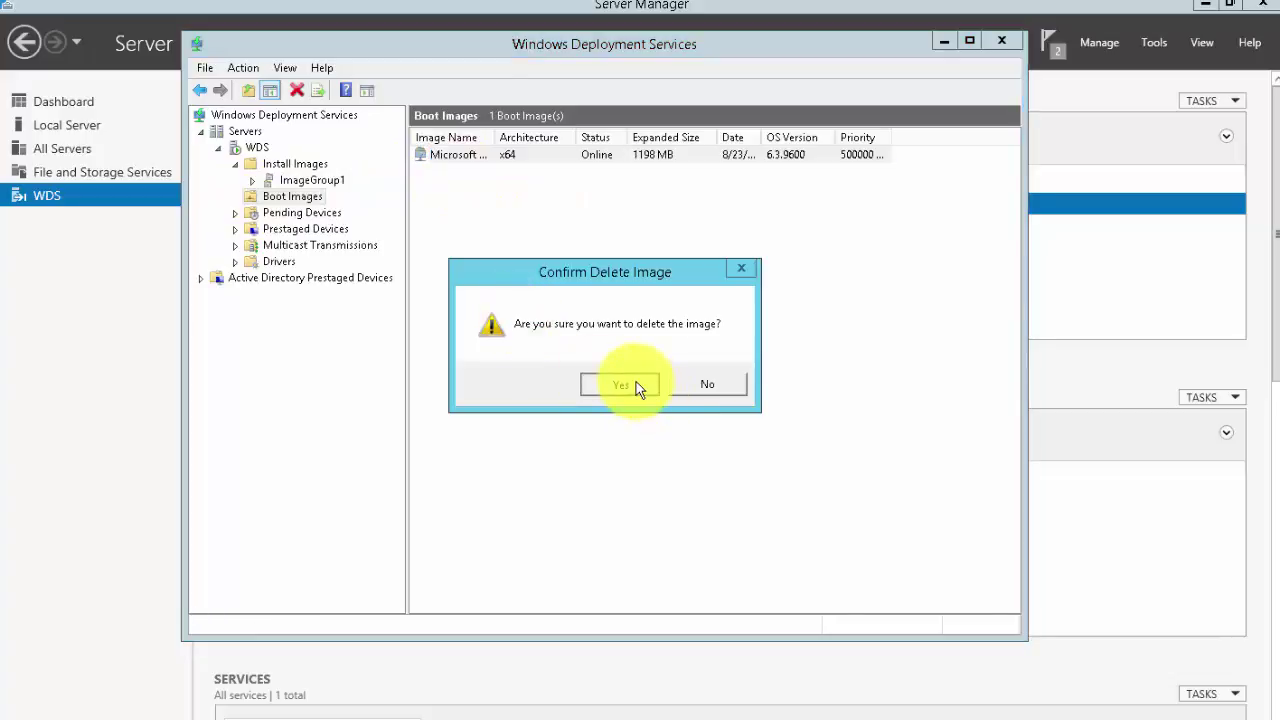
{"action": "left_click", "coordinate": [620, 385]}
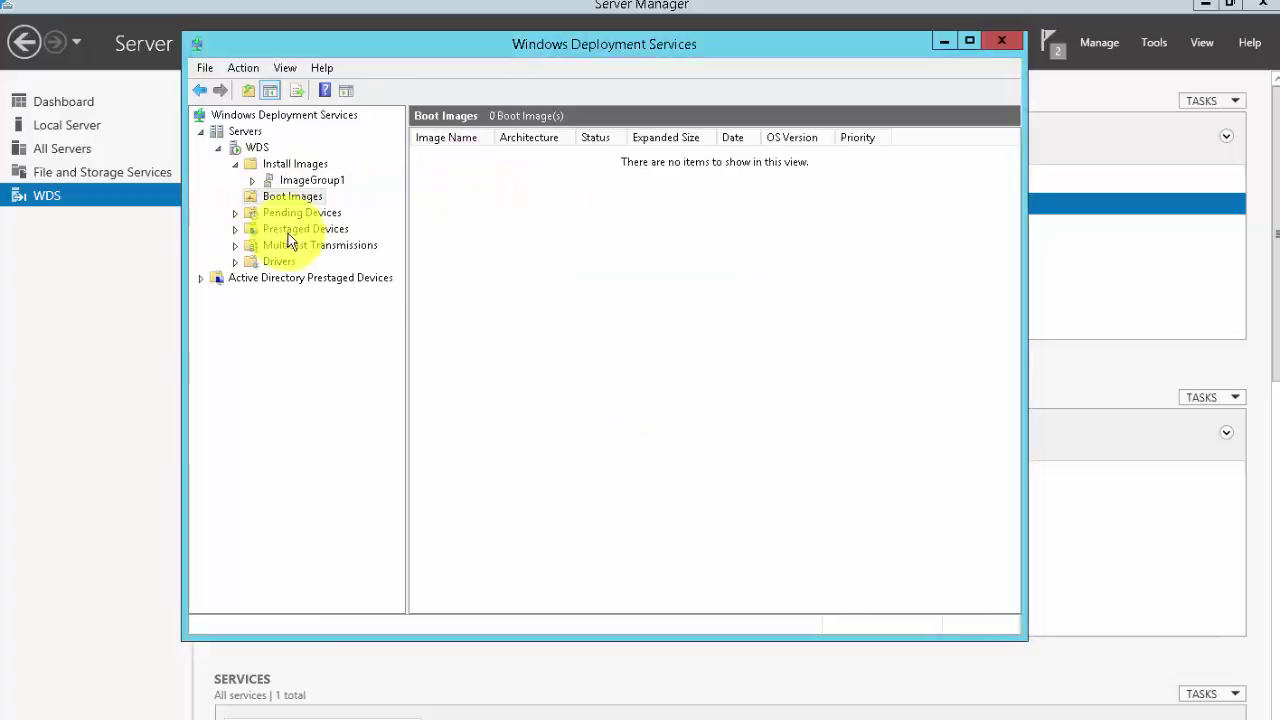
{"action": "right_click", "coordinate": [287, 167]}
{"action": "left_click", "coordinate": [316, 178]}
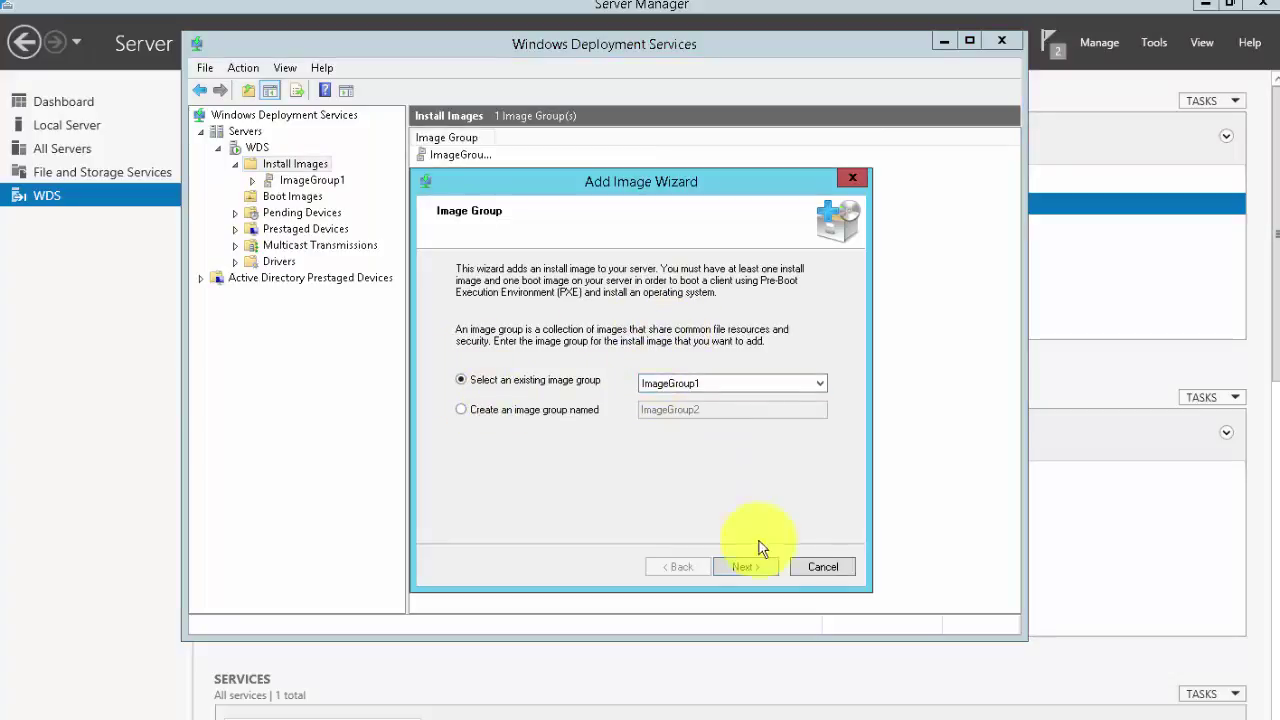
{"action": "left_click", "coordinate": [826, 566]}
{"action": "left_click", "coordinate": [664, 428]}
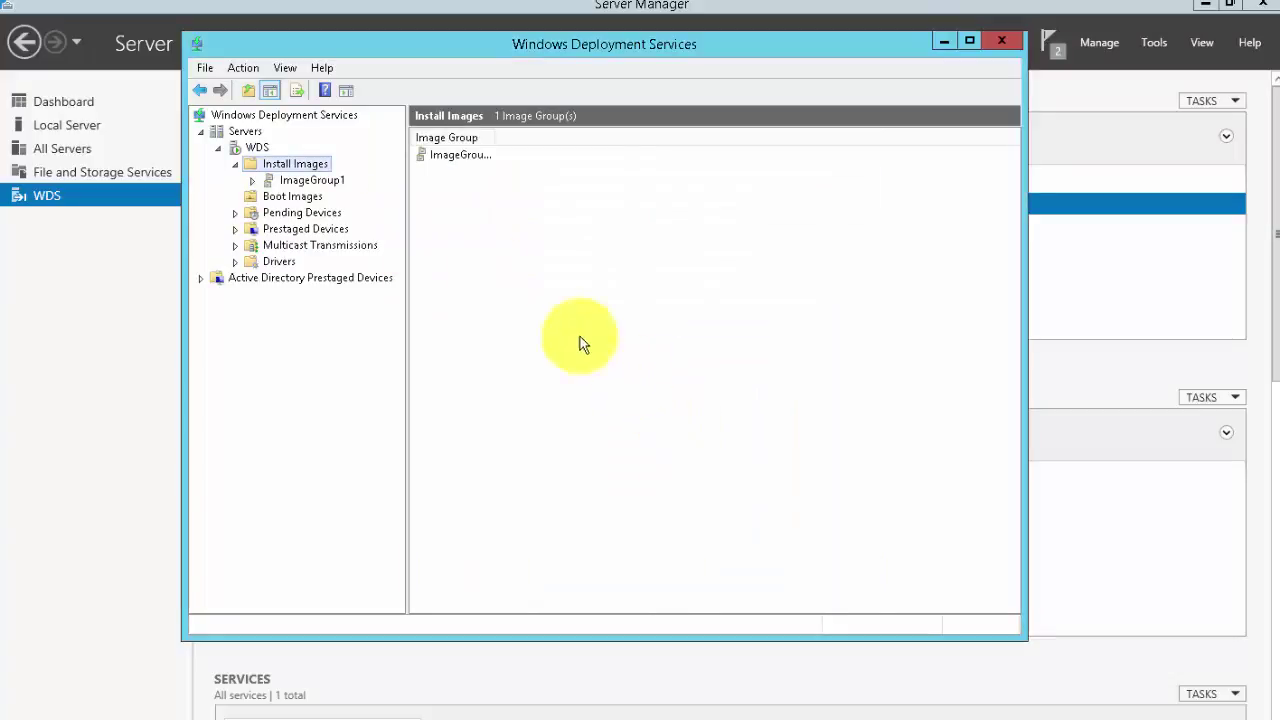
Step: Start adding an install image under Install Images, using the existing image group ImageGroup1
{"action": "right_click", "coordinate": [306, 161]}
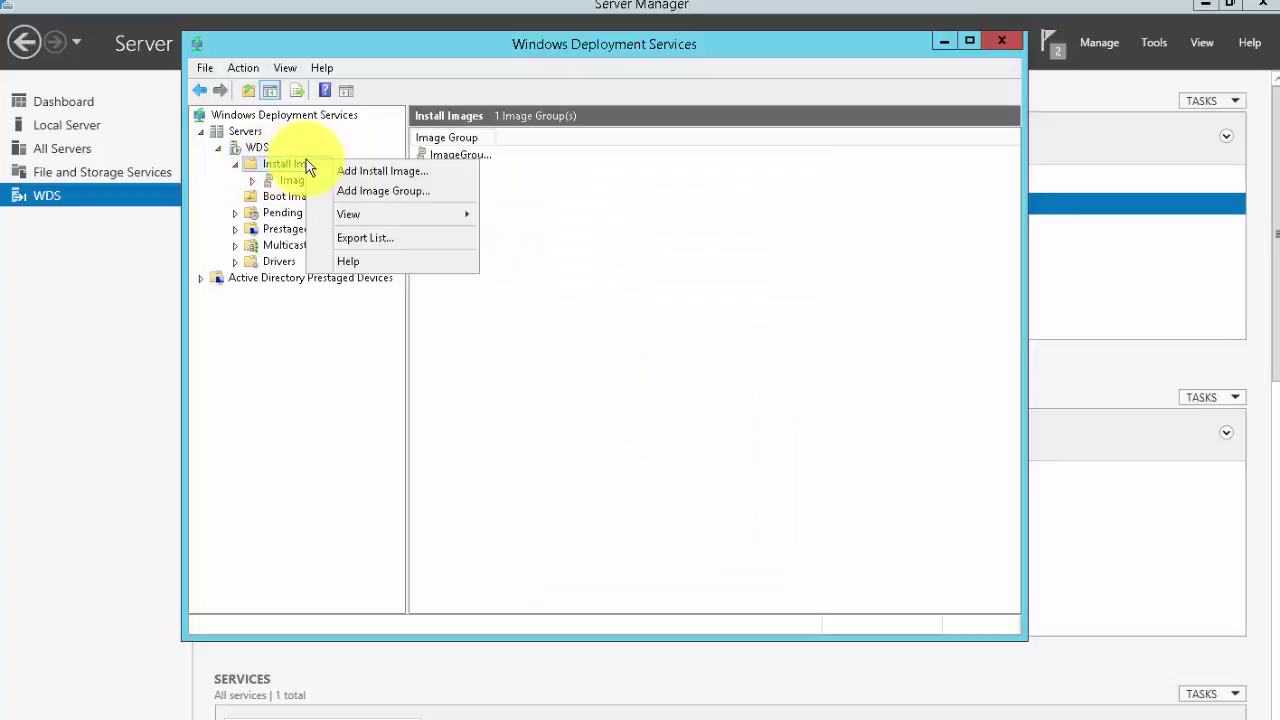
{"action": "left_click", "coordinate": [410, 172]}
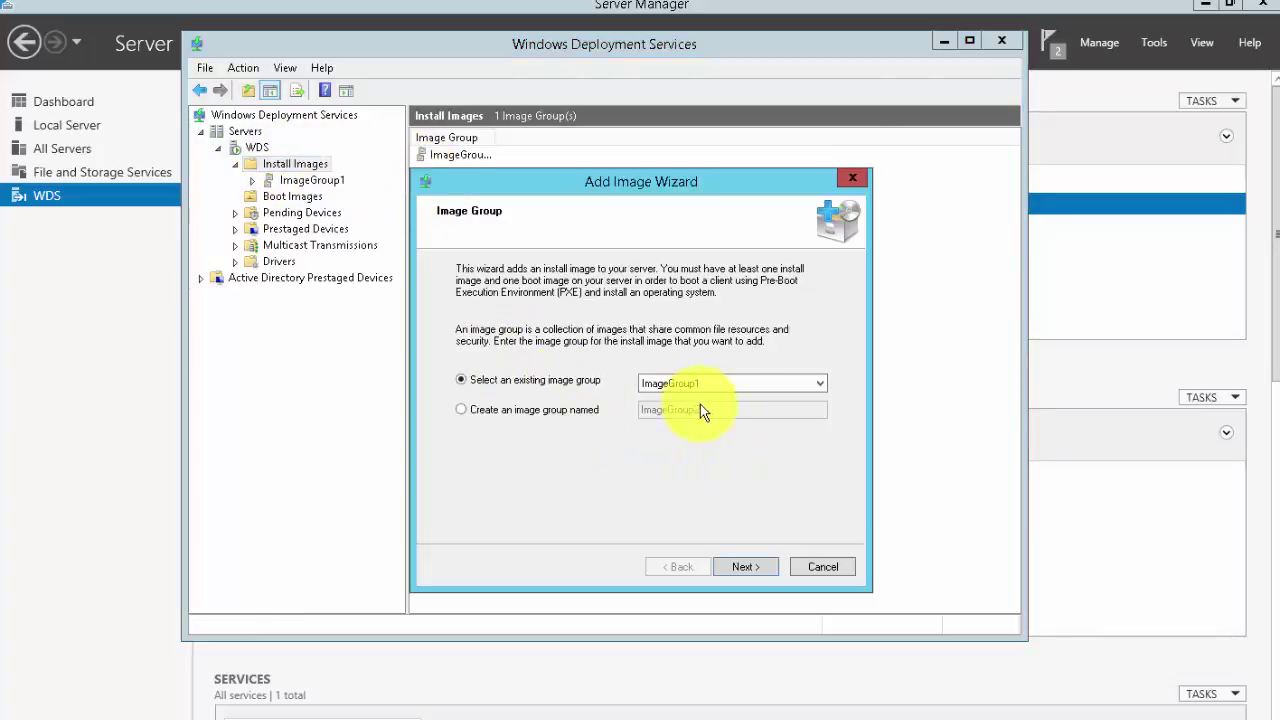
{"action": "left_click", "coordinate": [736, 384]}
{"action": "left_click", "coordinate": [742, 386]}
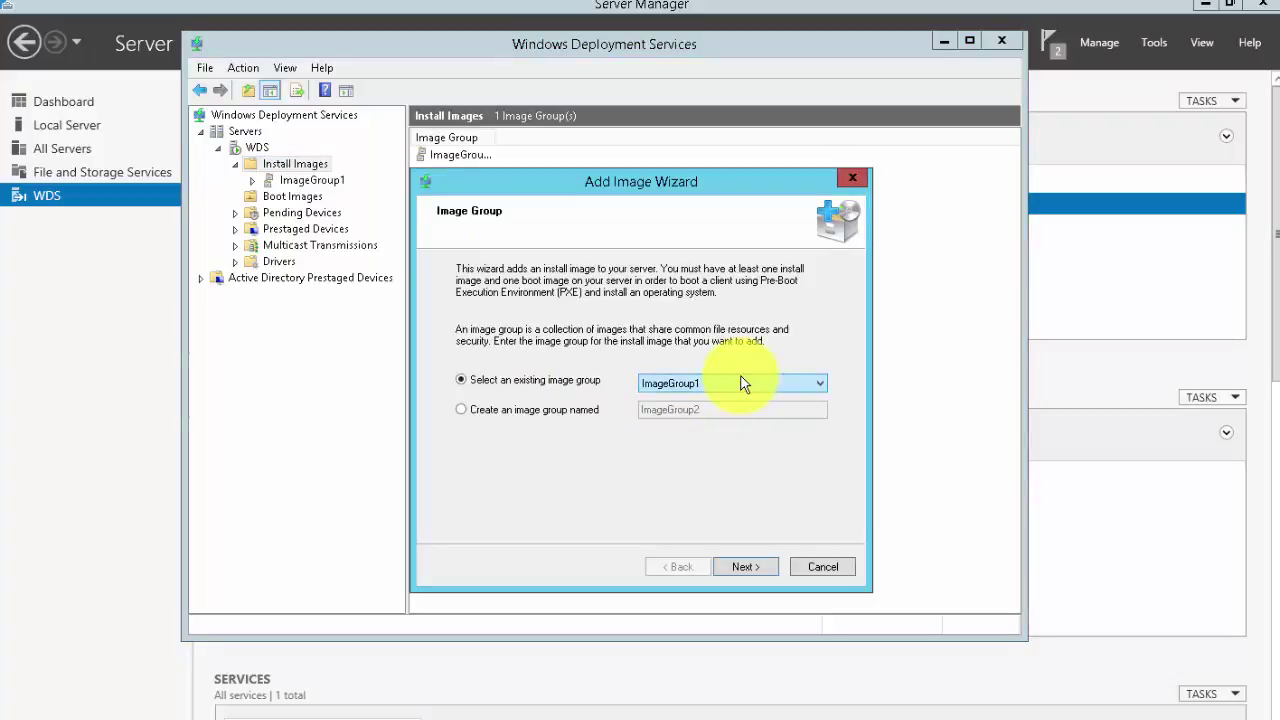
{"action": "left_click", "coordinate": [716, 388]}
{"action": "left_click", "coordinate": [716, 388]}
{"action": "left_click", "coordinate": [727, 385]}
{"action": "left_click", "coordinate": [729, 386]}
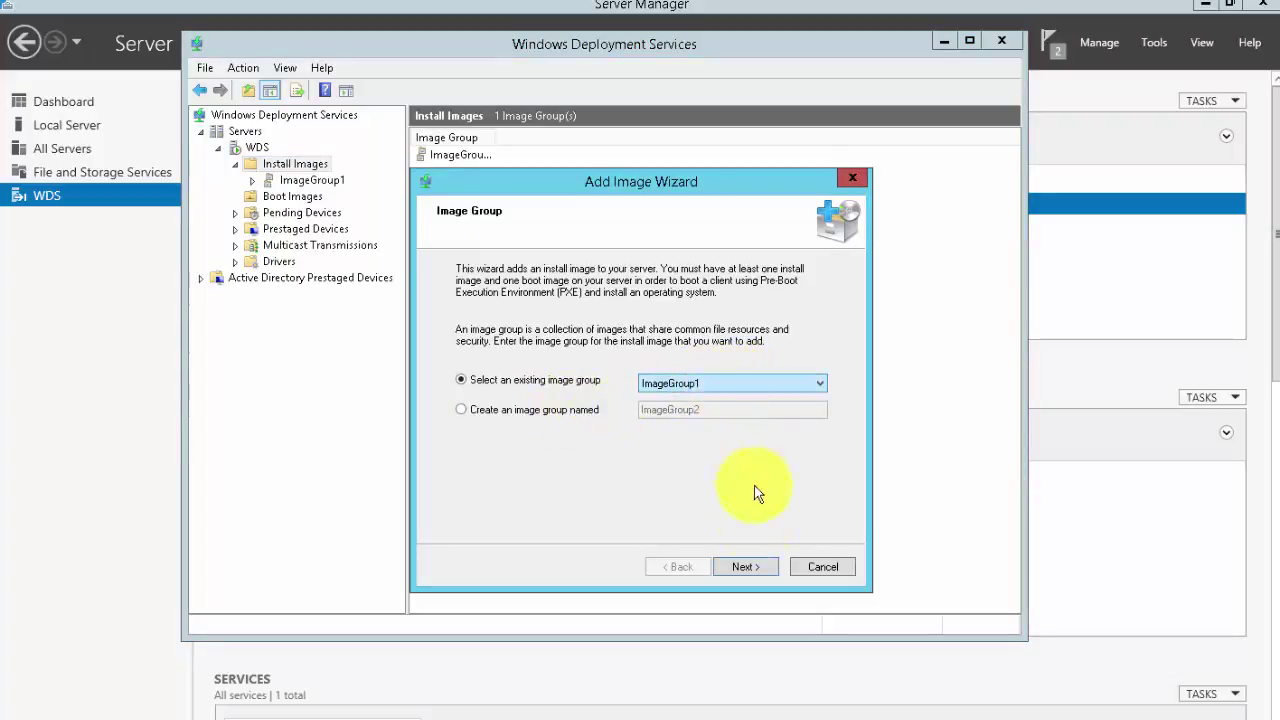
{"action": "left_click", "coordinate": [743, 566]}
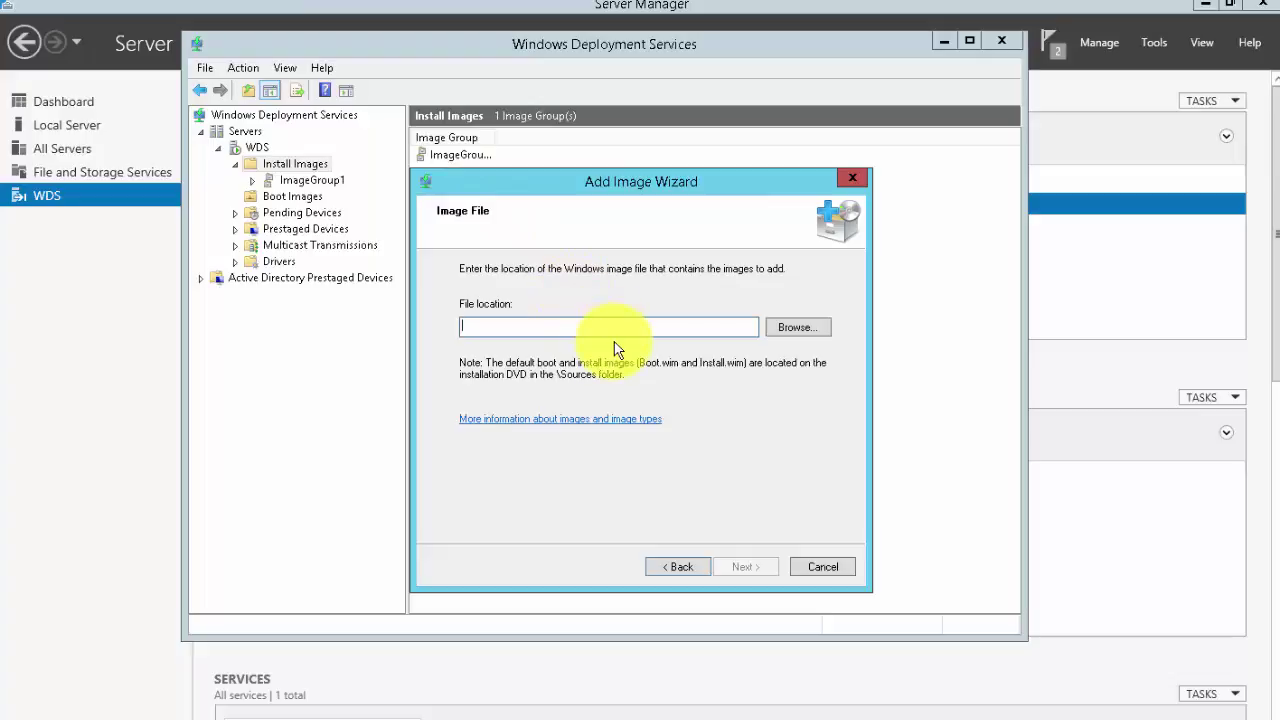
Step: Check which ISO image file the virtual machine's CD/DVD drive uses, and close the settings without changes
{"action": "left_click", "coordinate": [809, 330]}
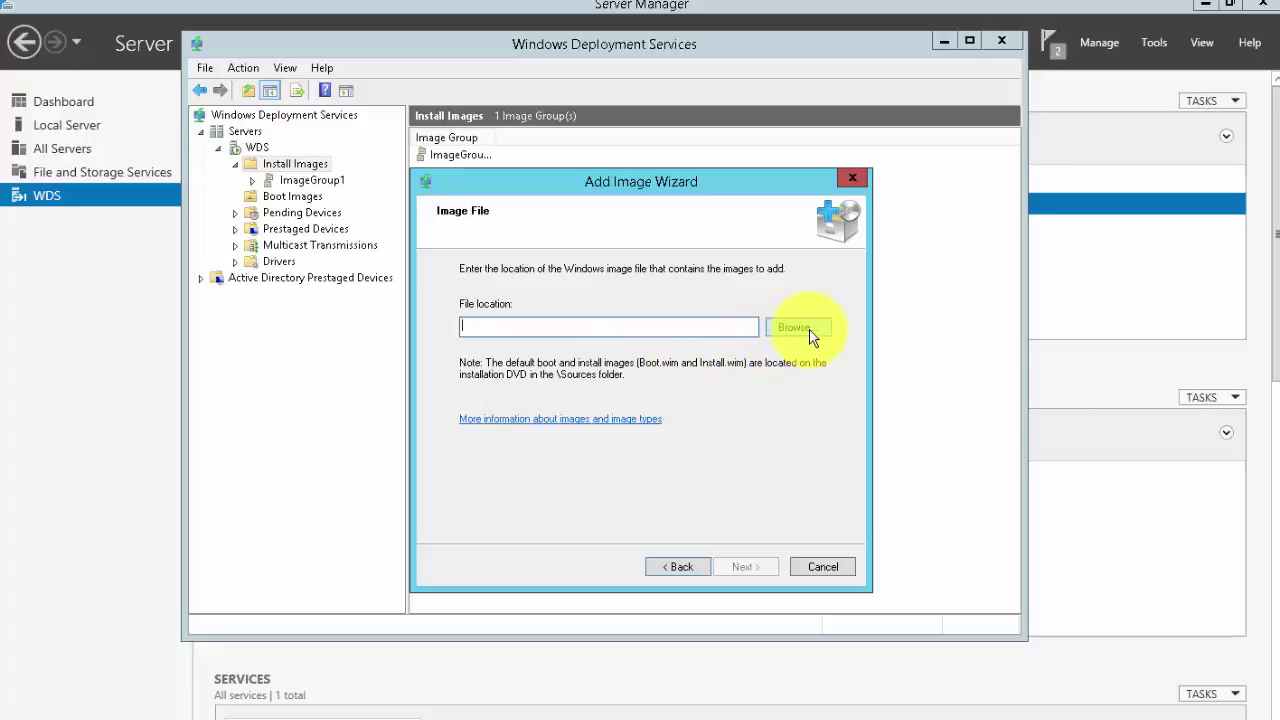
{"action": "left_click", "coordinate": [268, 5]}
{"action": "left_click", "coordinate": [358, 228]}
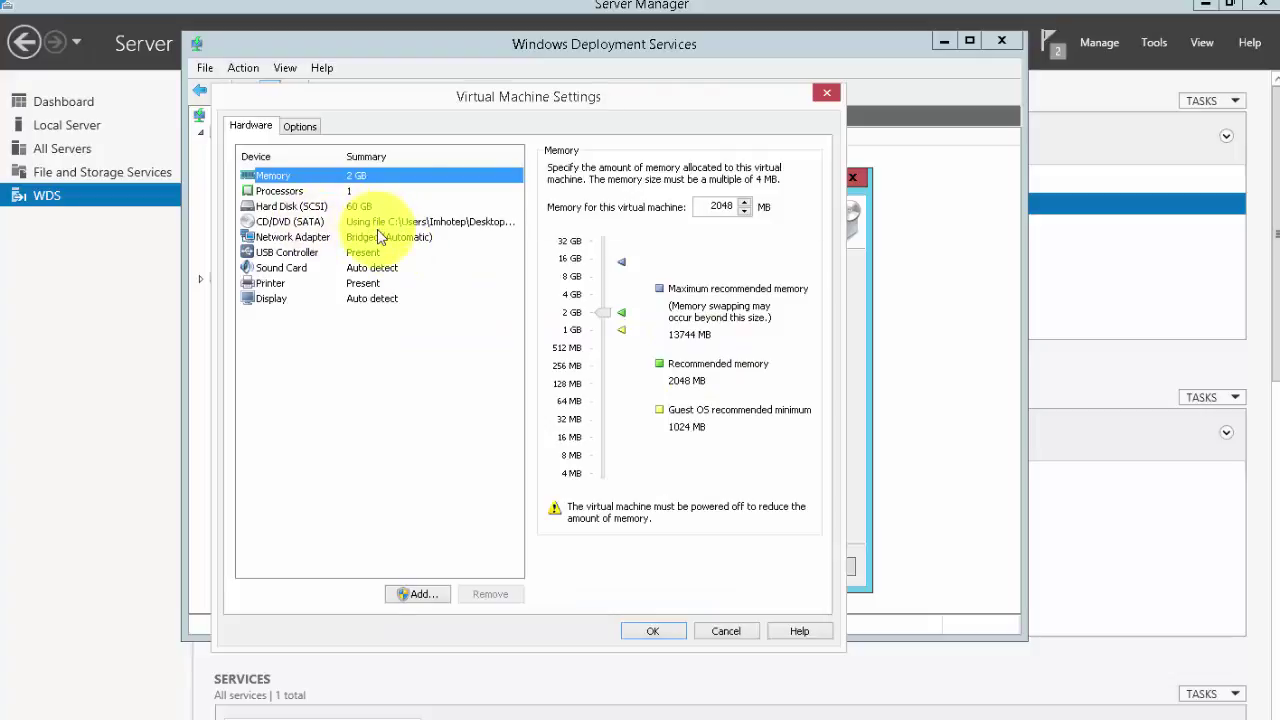
{"action": "left_click", "coordinate": [366, 230]}
{"action": "double_click", "coordinate": [700, 300]}
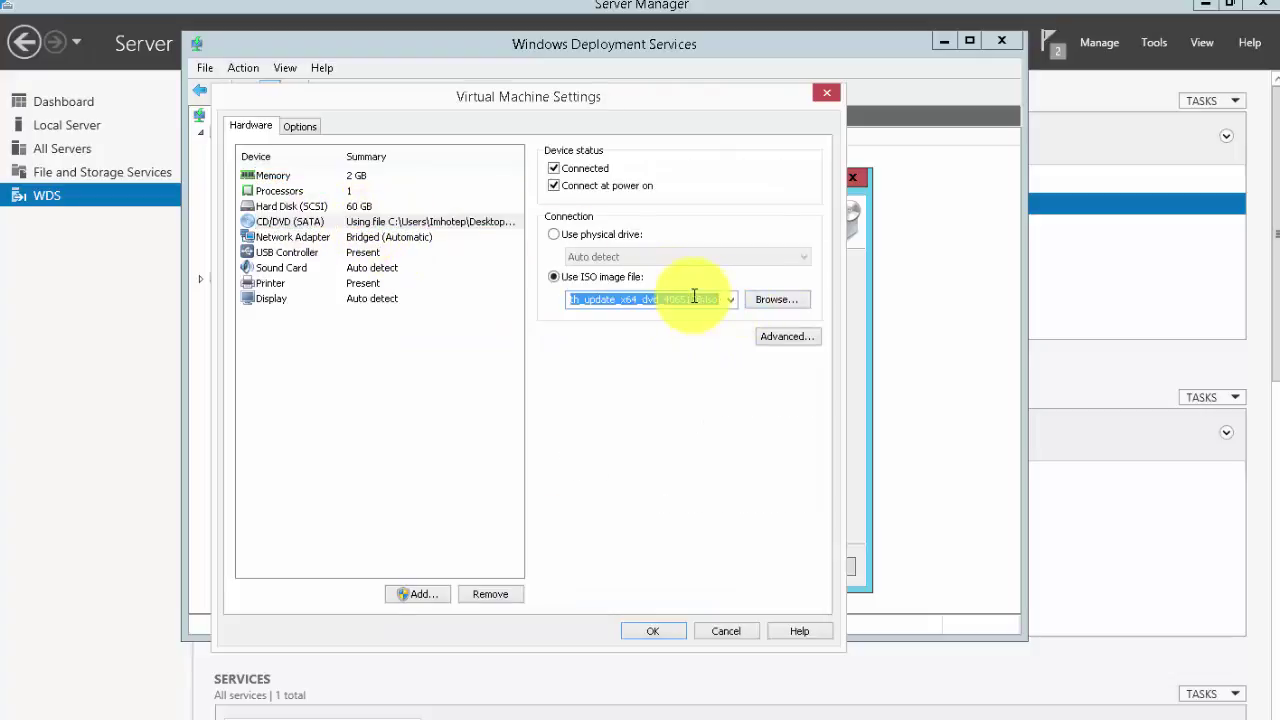
{"action": "left_click", "coordinate": [828, 94]}
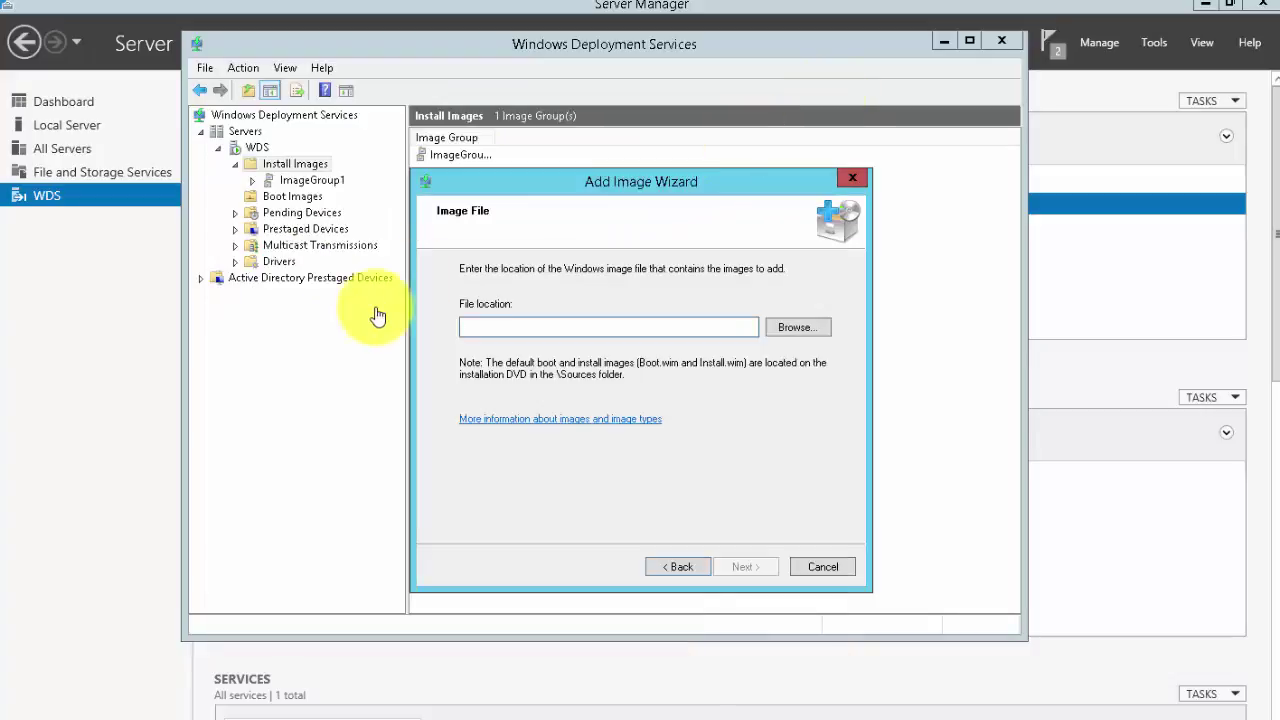
Step: Choose install.wim from the DVD's sources folder as the Windows image file and continue to the available images
{"action": "left_click", "coordinate": [800, 332]}
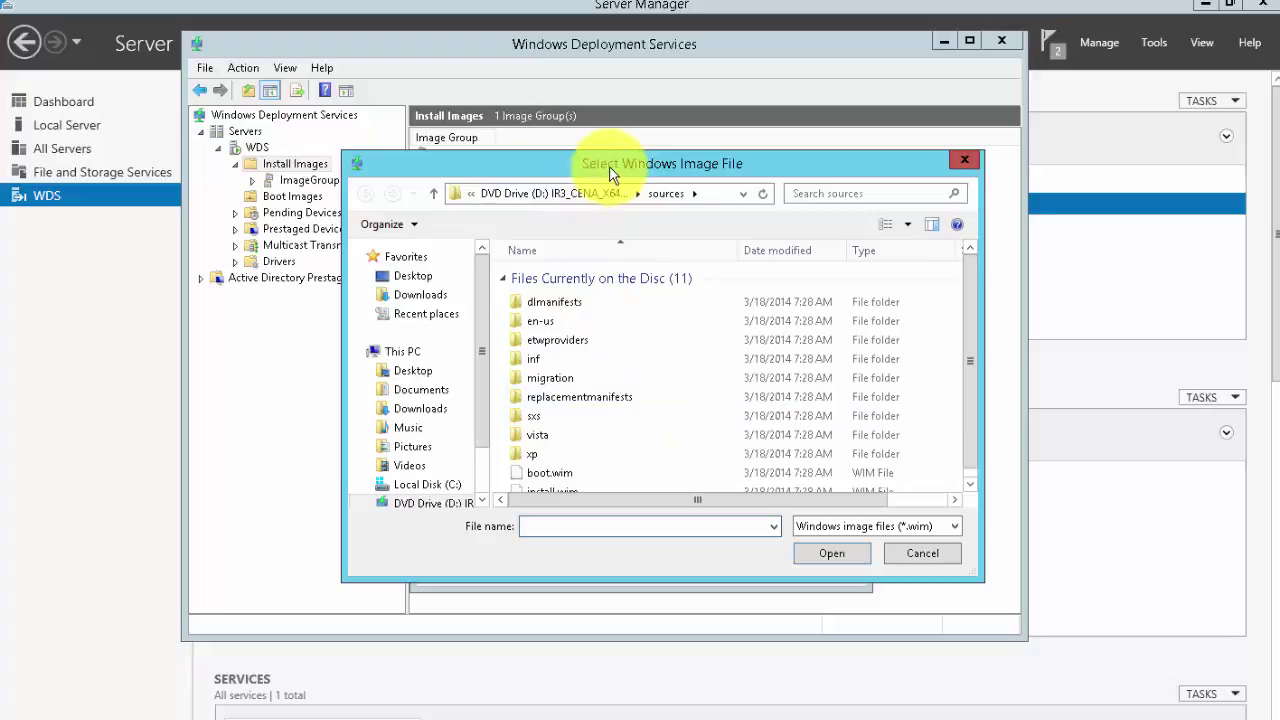
{"action": "left_click_drag", "start_coordinate": [612, 173], "coordinate": [637, 153]}
{"action": "left_click", "coordinate": [597, 454]}
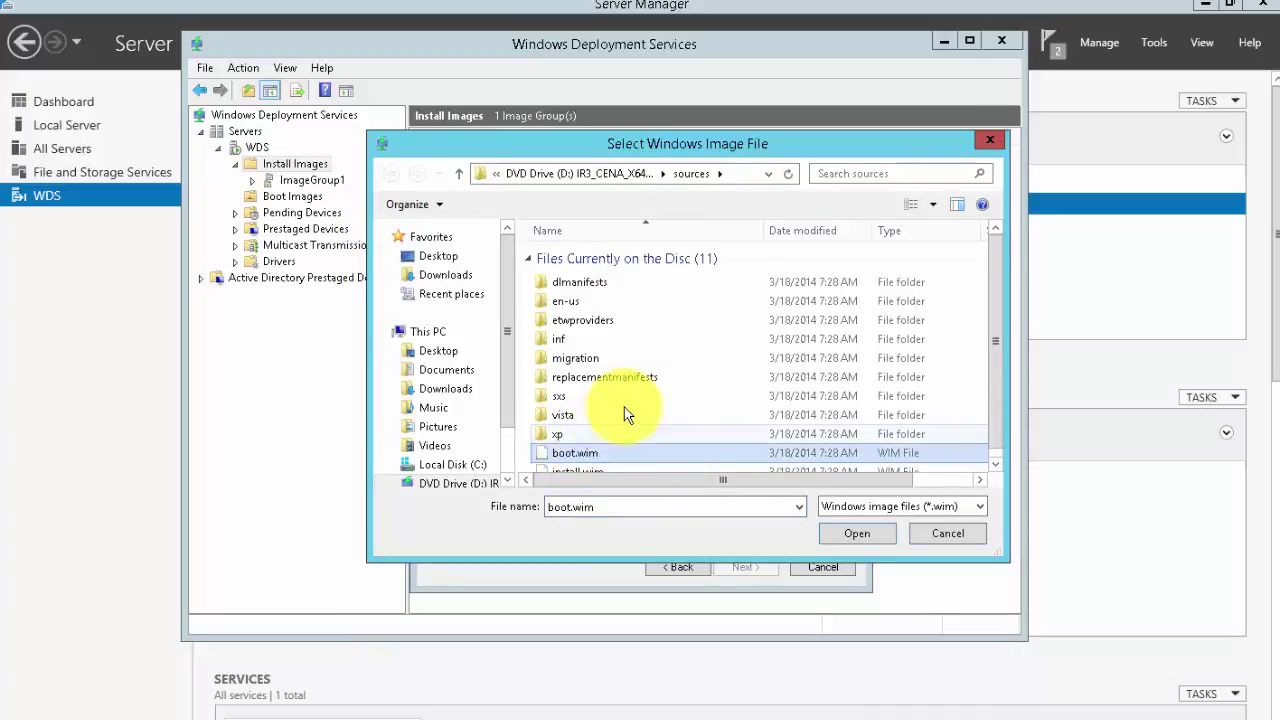
{"action": "left_click", "coordinate": [840, 533]}
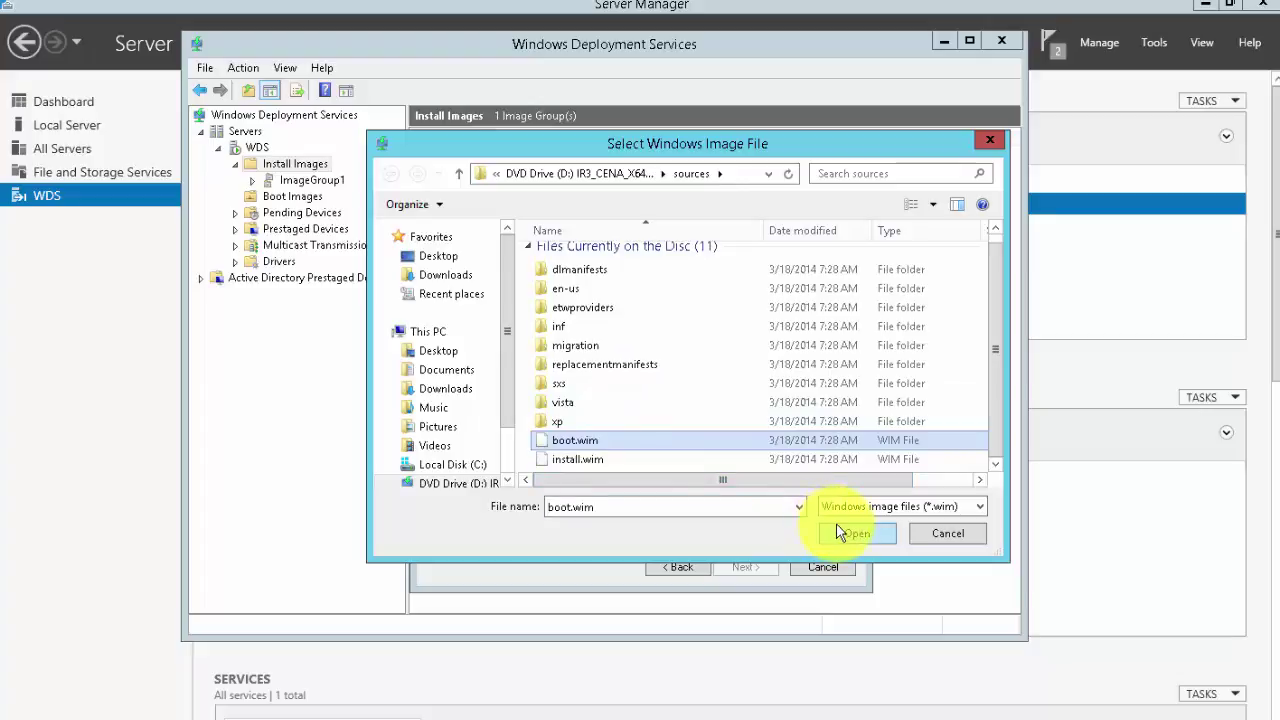
{"action": "left_click", "coordinate": [600, 459]}
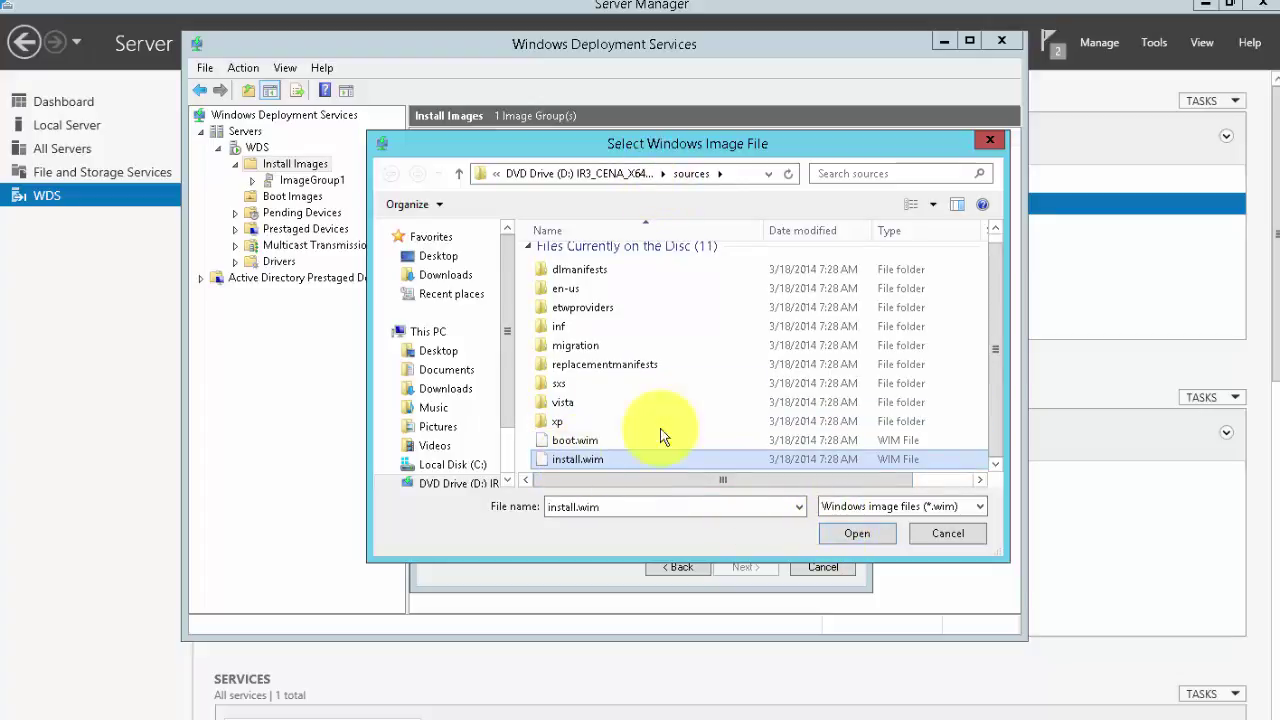
{"action": "left_click", "coordinate": [850, 535]}
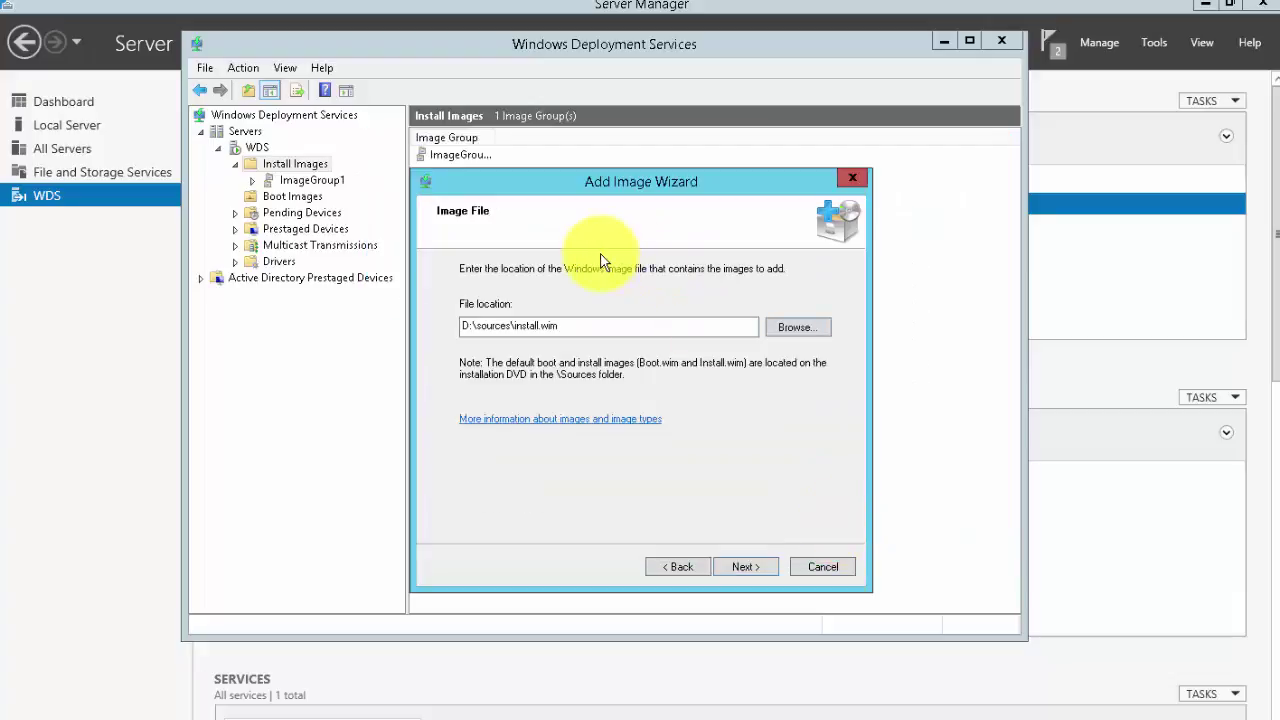
{"action": "left_click", "coordinate": [746, 567]}
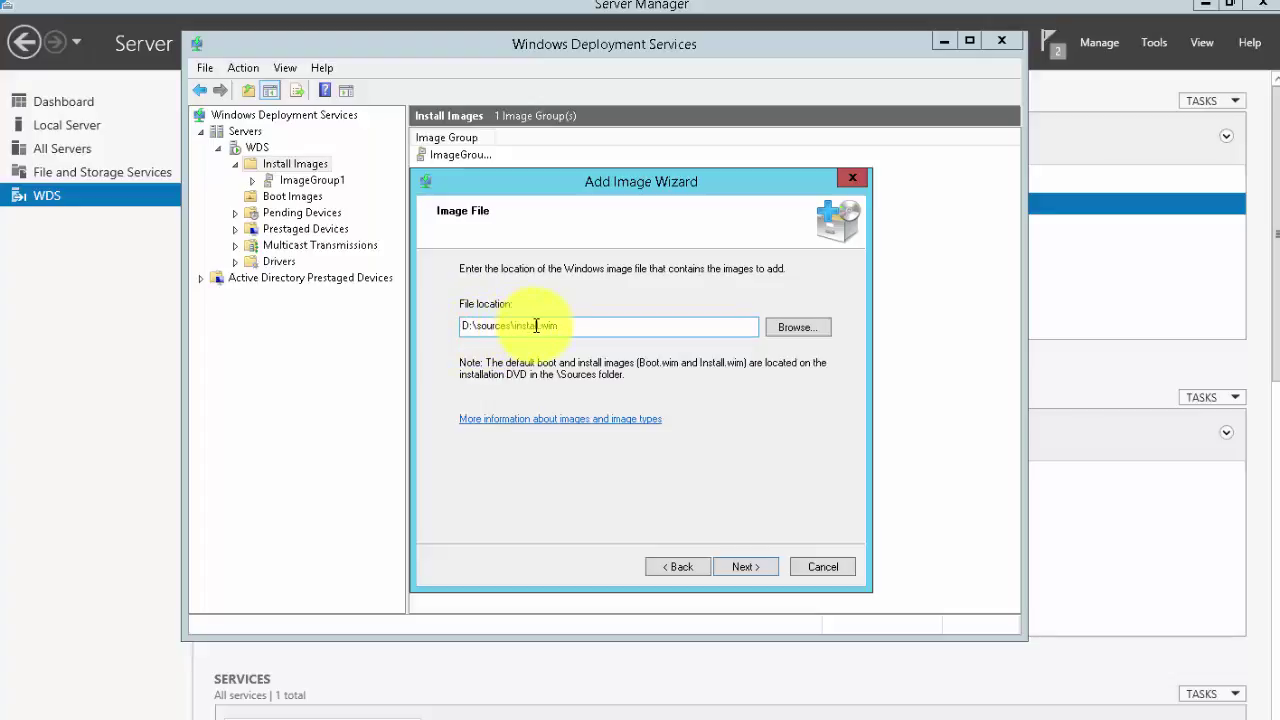
{"action": "left_click", "coordinate": [750, 566]}
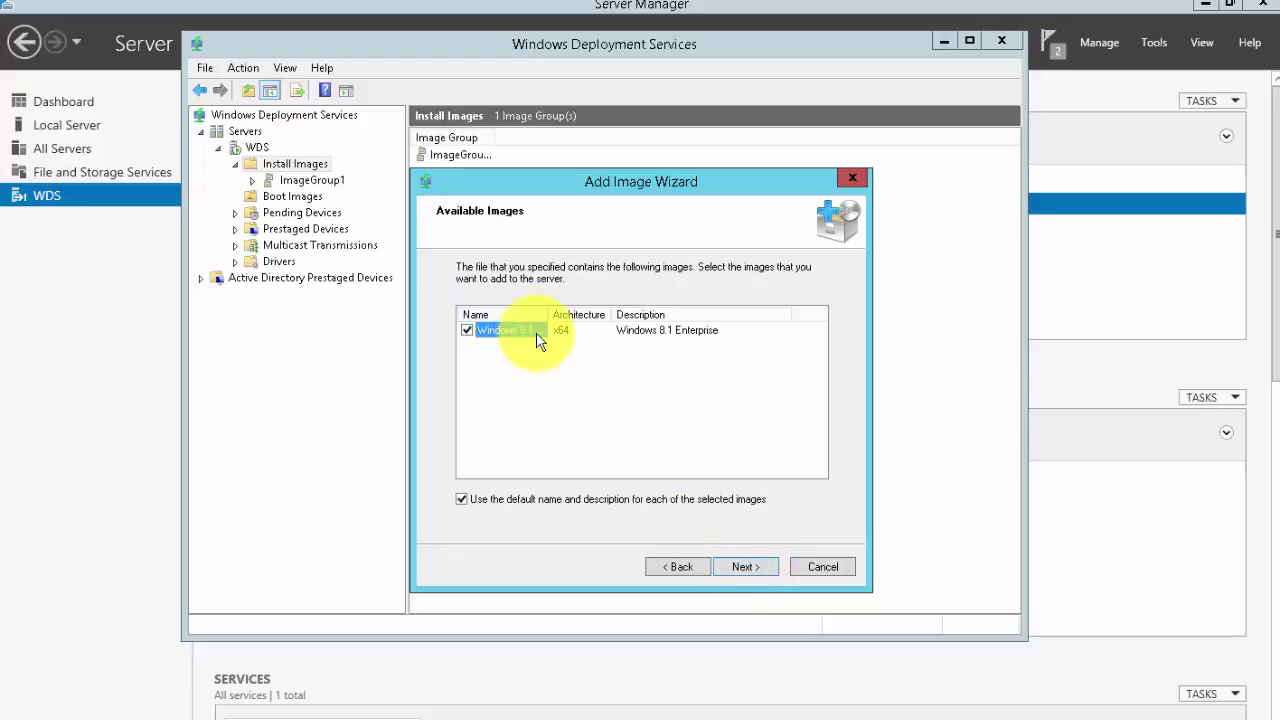
Step: Keep Windows 8.1 Enterprise selected with its default name and description, and start adding it to the server
{"action": "left_click", "coordinate": [740, 567]}
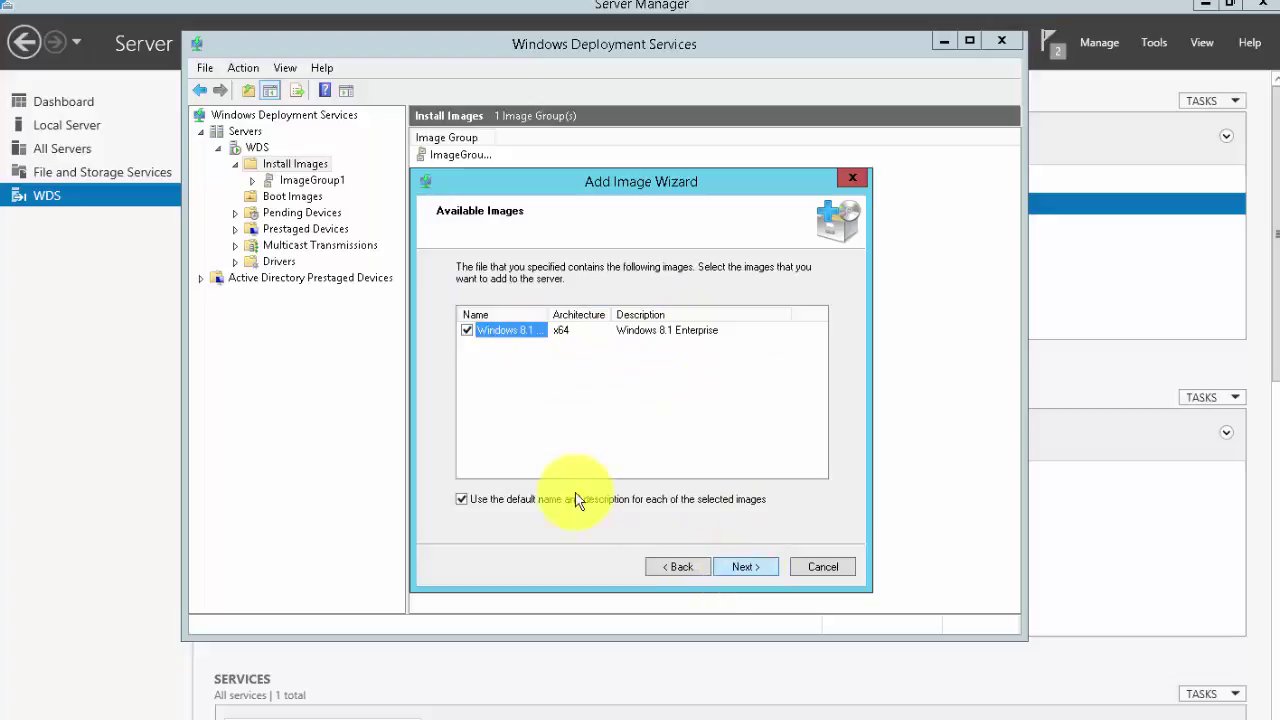
{"action": "left_click", "coordinate": [750, 564]}
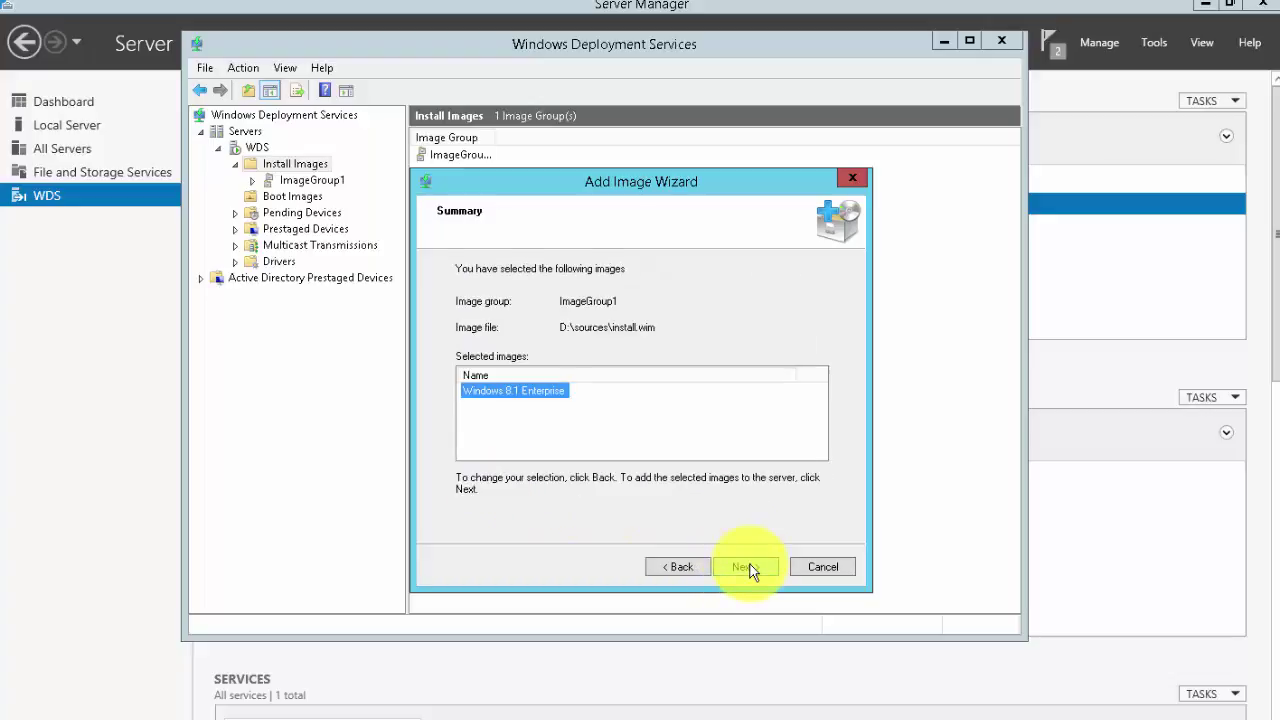
{"action": "left_click", "coordinate": [750, 567]}
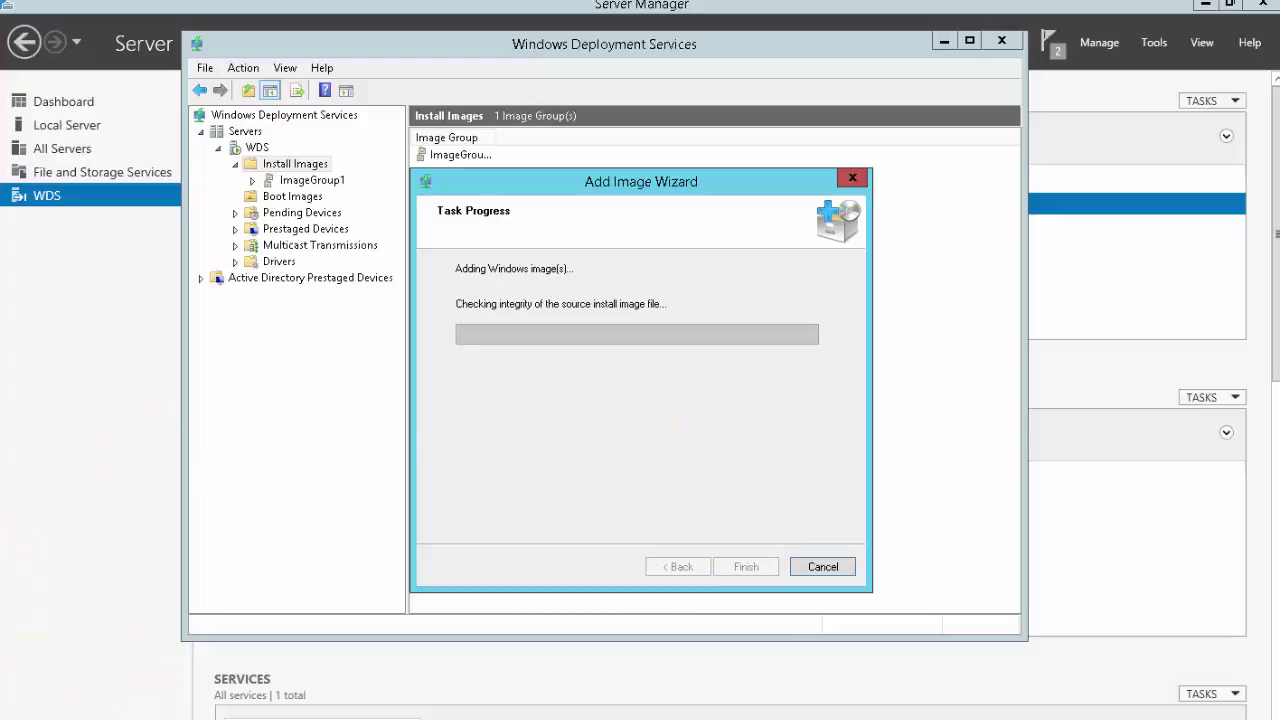
Step: Open the C:\RemoteInstall folder in File Explorer and examine its subfolders
{"action": "left_click", "coordinate": [10, 715]}
{"action": "left_click", "coordinate": [206, 466]}
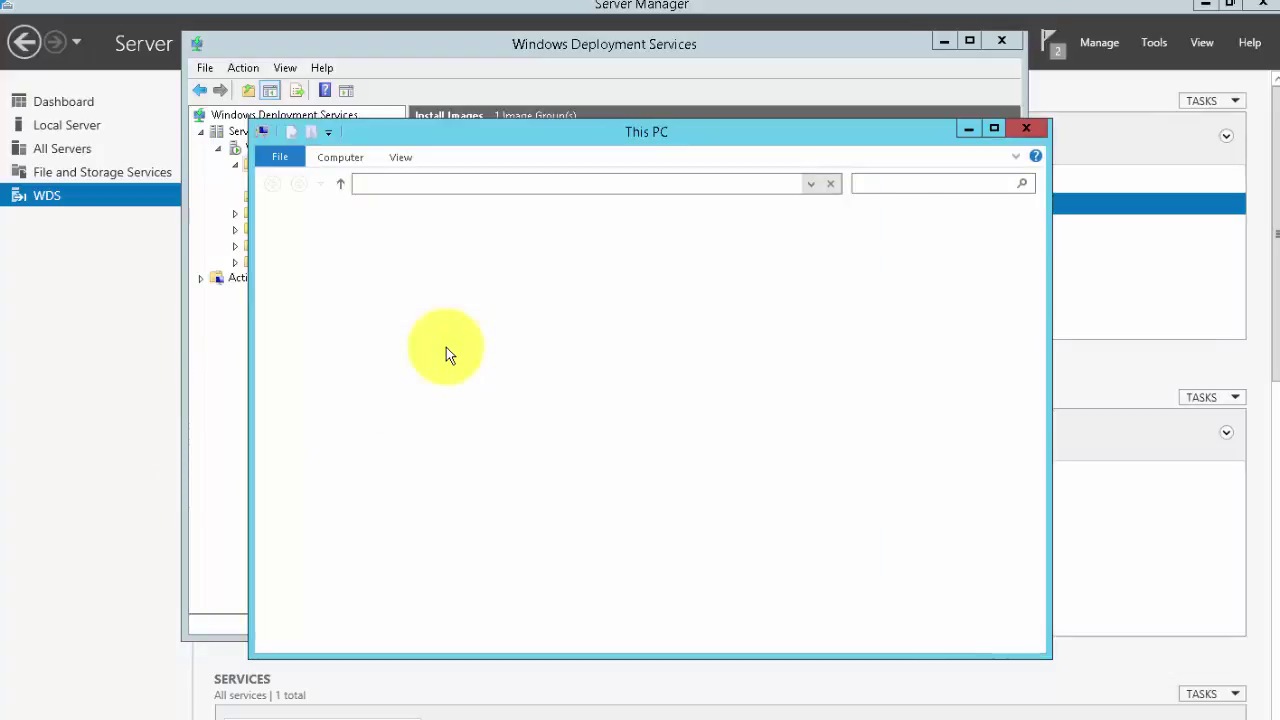
{"action": "double_click", "coordinate": [557, 458]}
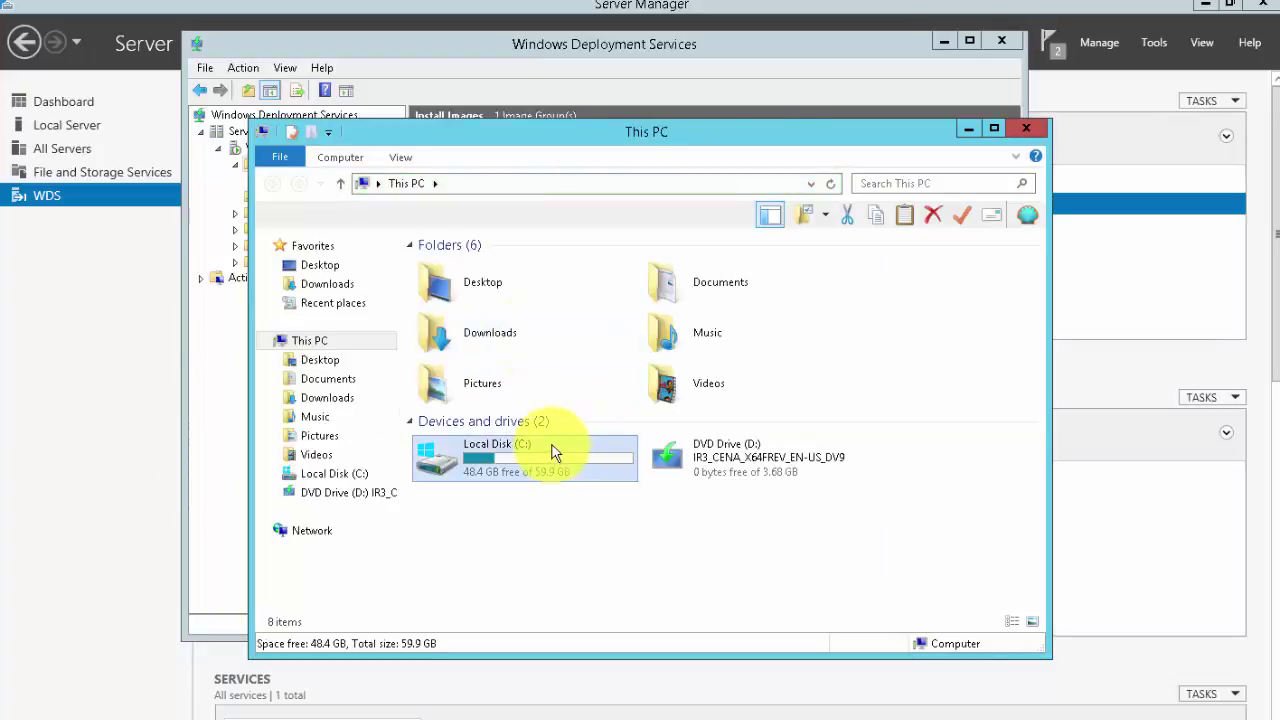
{"action": "double_click", "coordinate": [487, 331]}
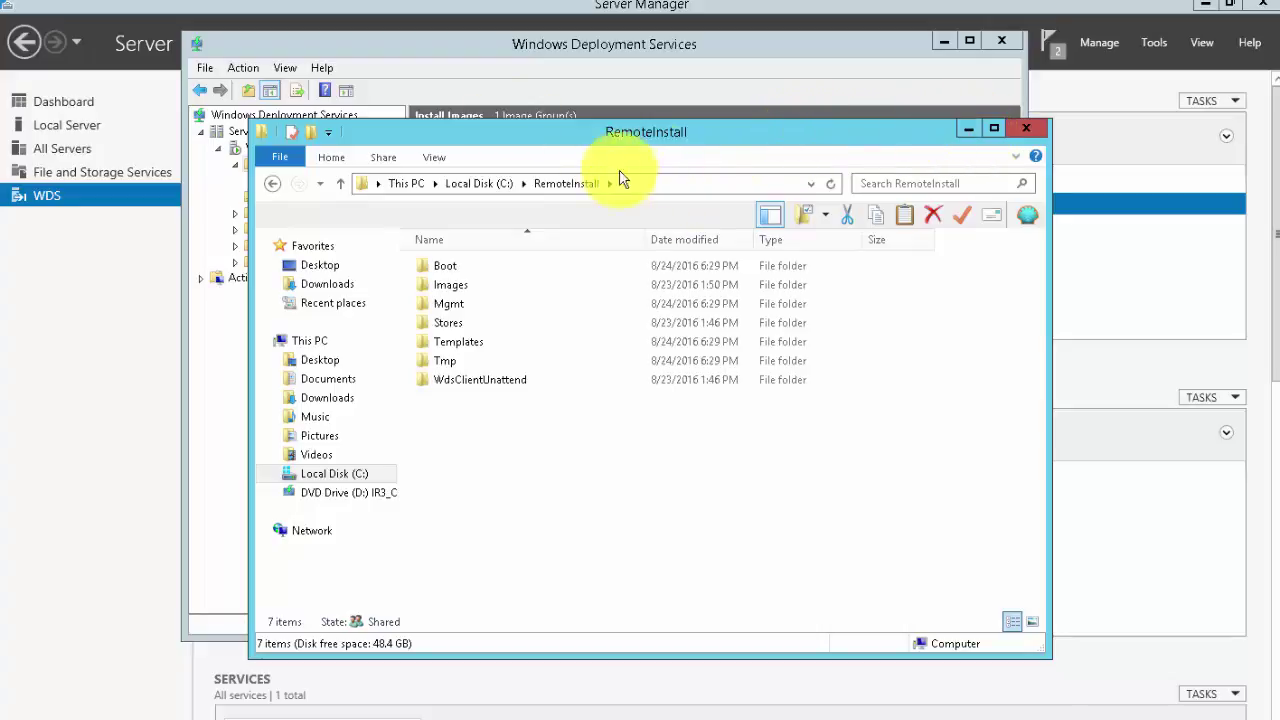
{"action": "left_click", "coordinate": [993, 128]}
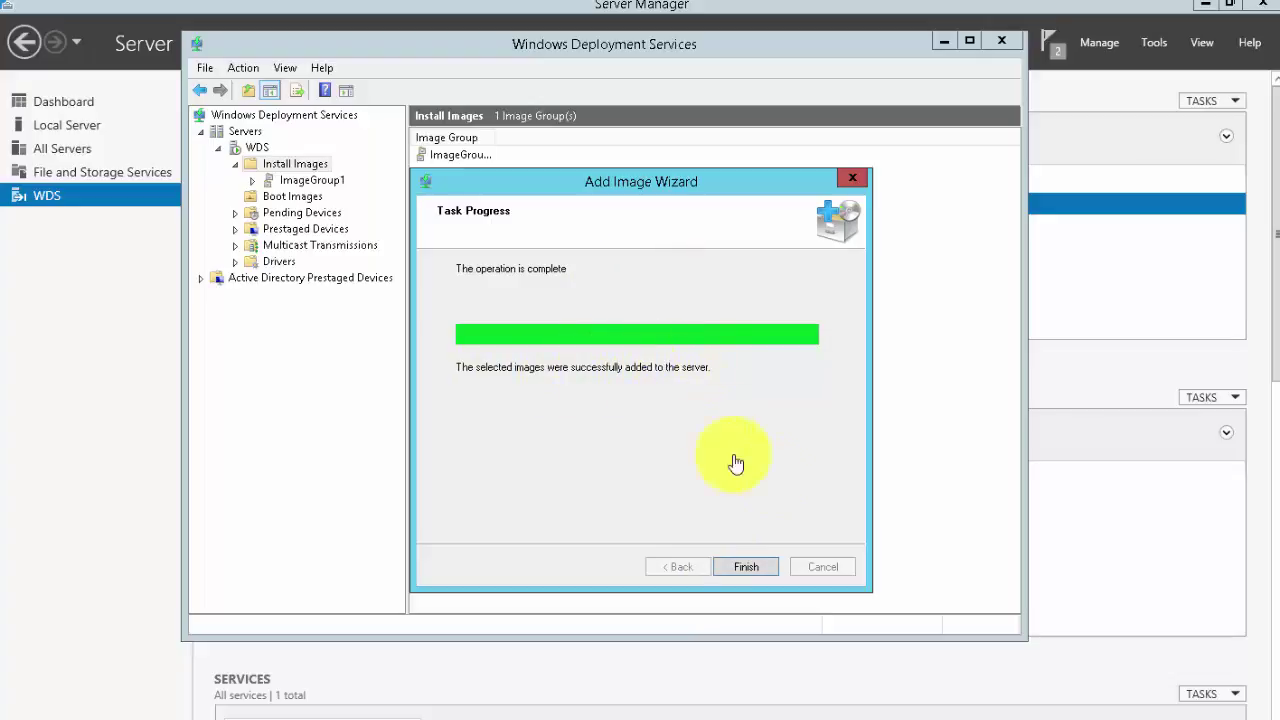
Step: Finish the Add Image Wizard and select the new Windows 8.1 install image in ImageGroup1
{"action": "left_click", "coordinate": [744, 556]}
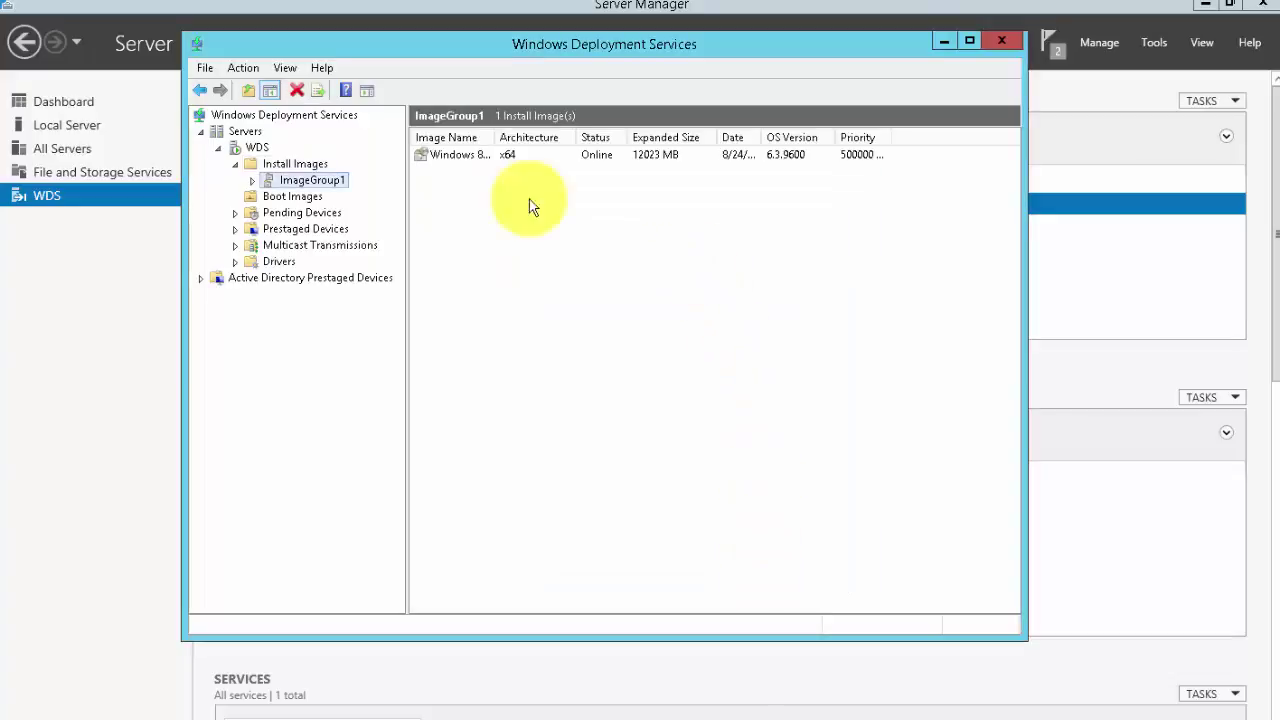
{"action": "left_click", "coordinate": [594, 158]}
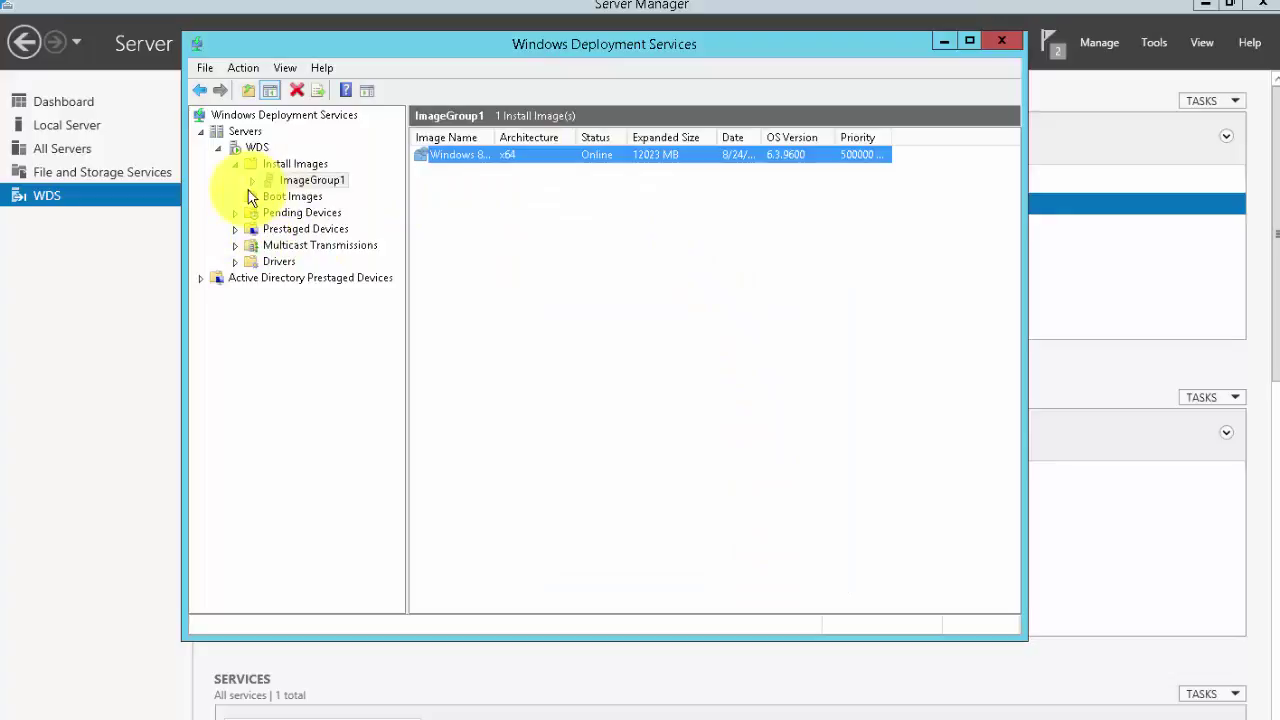
Step: Start adding a boot image to Boot Images and choose boot.wim from the DVD's sources folder as the image file
{"action": "left_click", "coordinate": [278, 198]}
{"action": "right_click", "coordinate": [285, 201]}
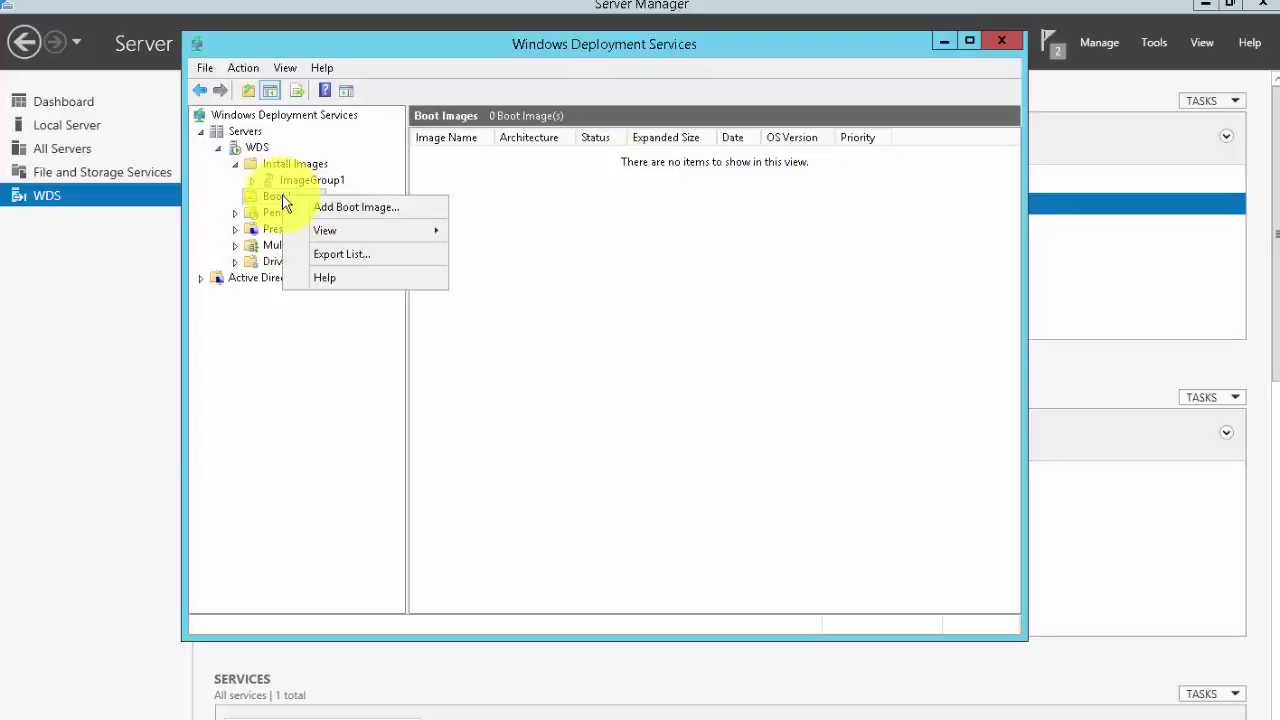
{"action": "right_click", "coordinate": [275, 196]}
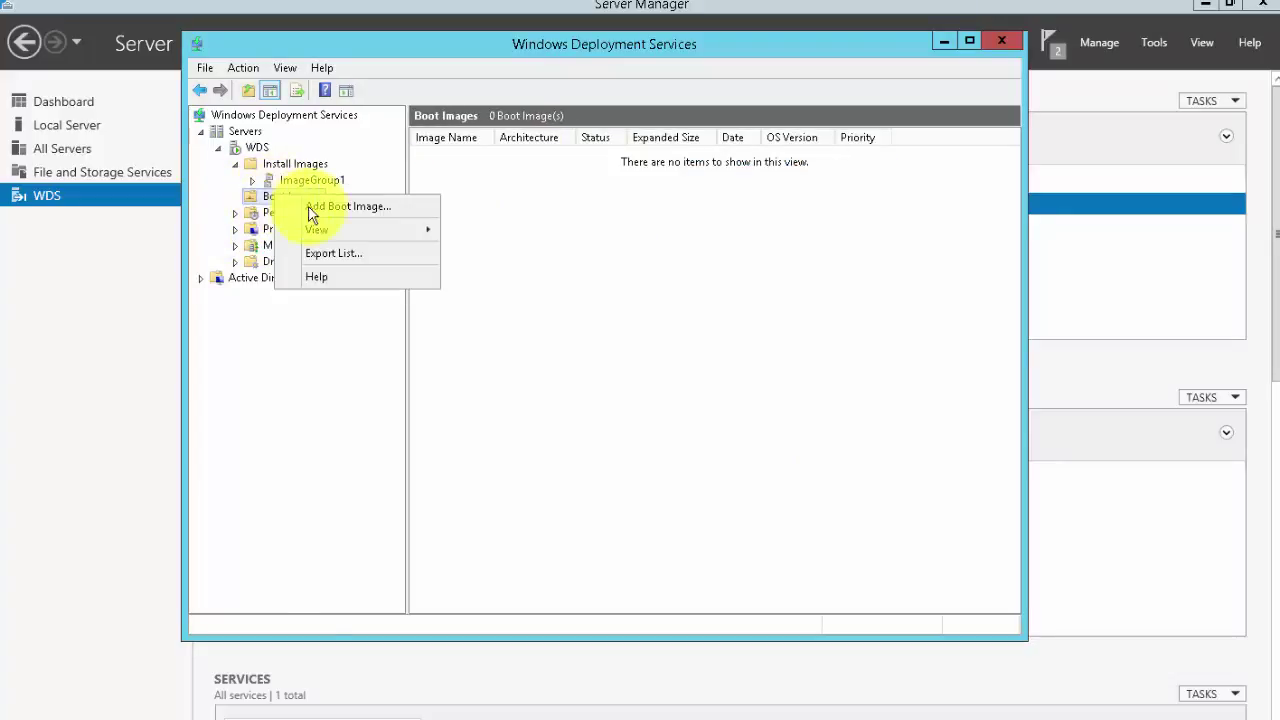
{"action": "left_click", "coordinate": [313, 207]}
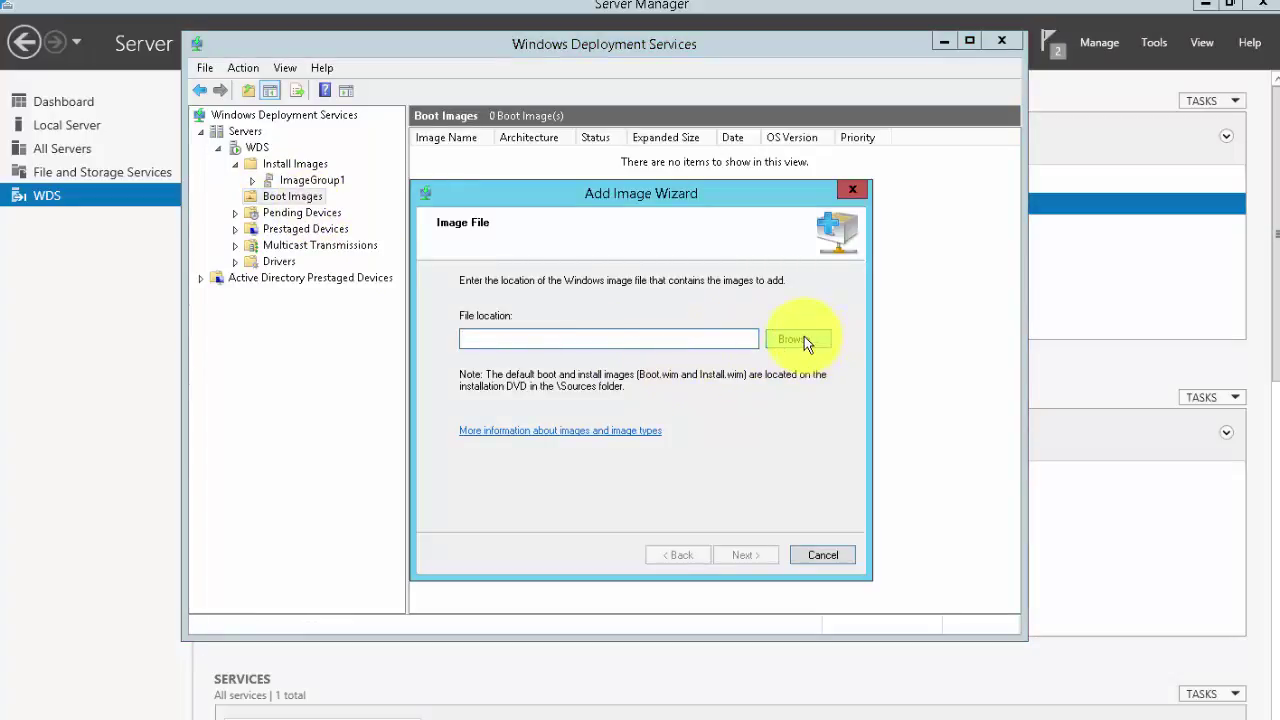
{"action": "left_click", "coordinate": [797, 340]}
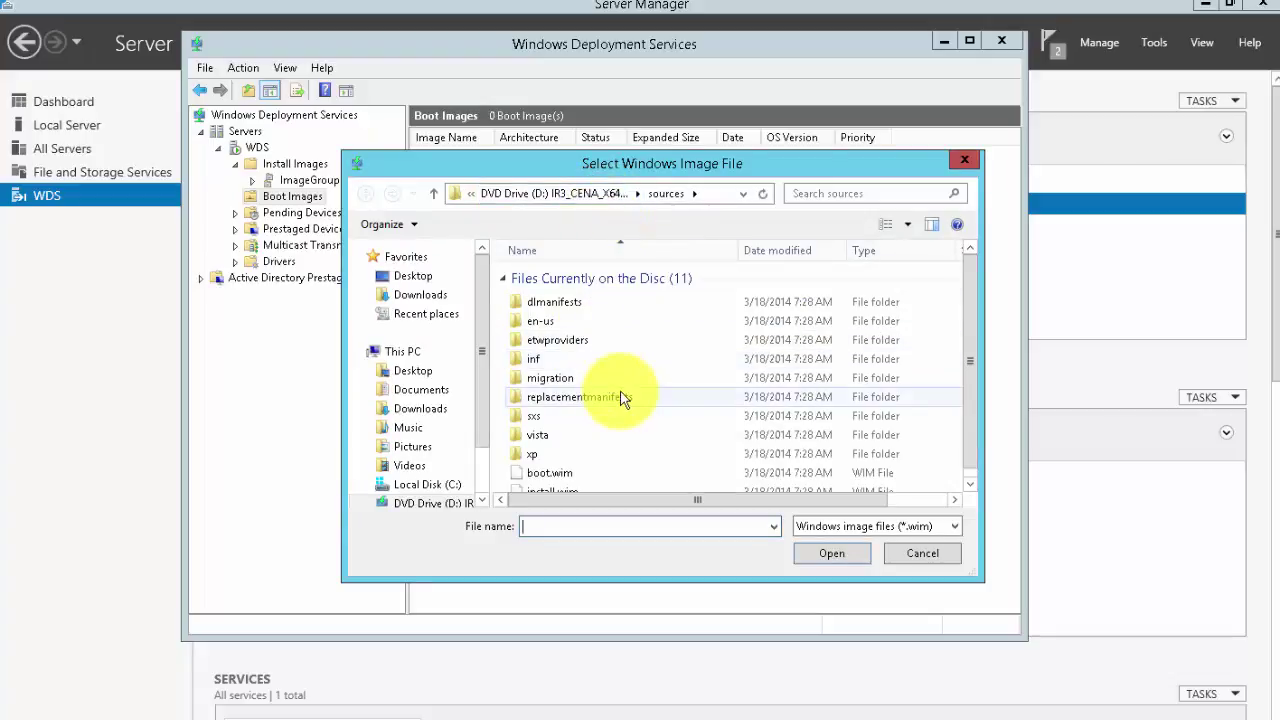
{"action": "scroll", "coordinate": [617, 378], "scroll_direction": "down", "scroll_amount": 1}
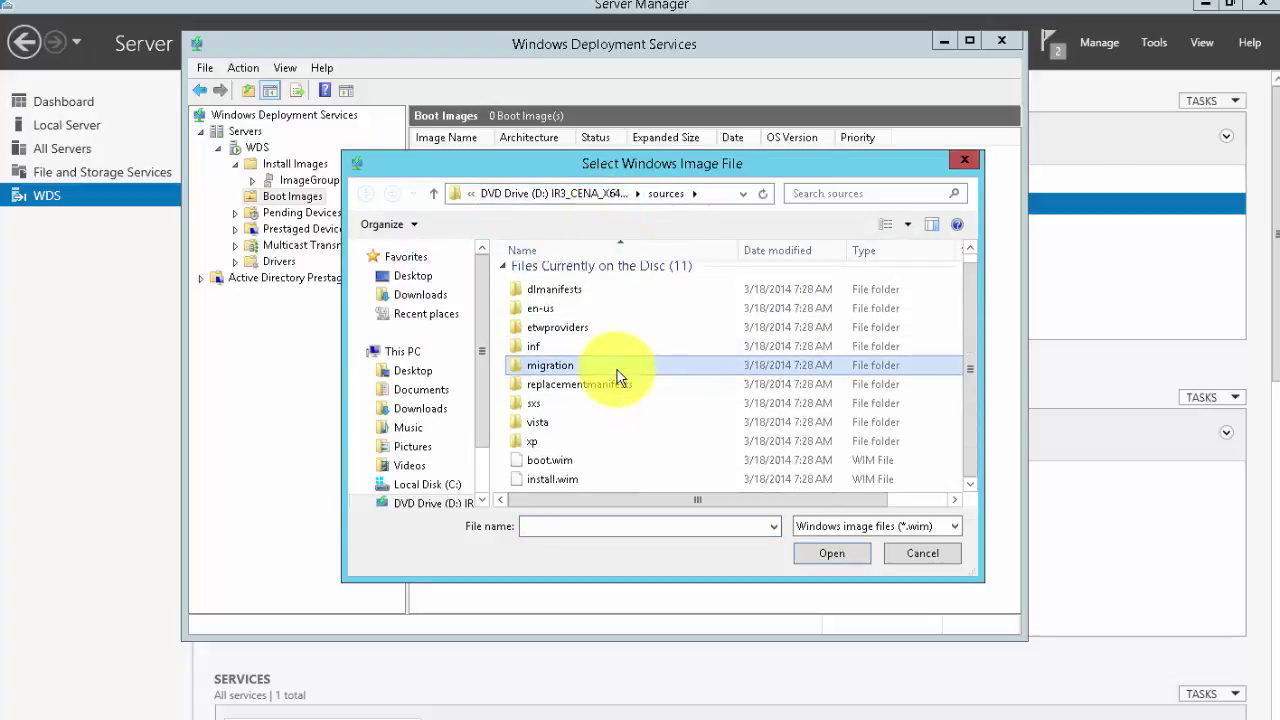
{"action": "left_click", "coordinate": [568, 460]}
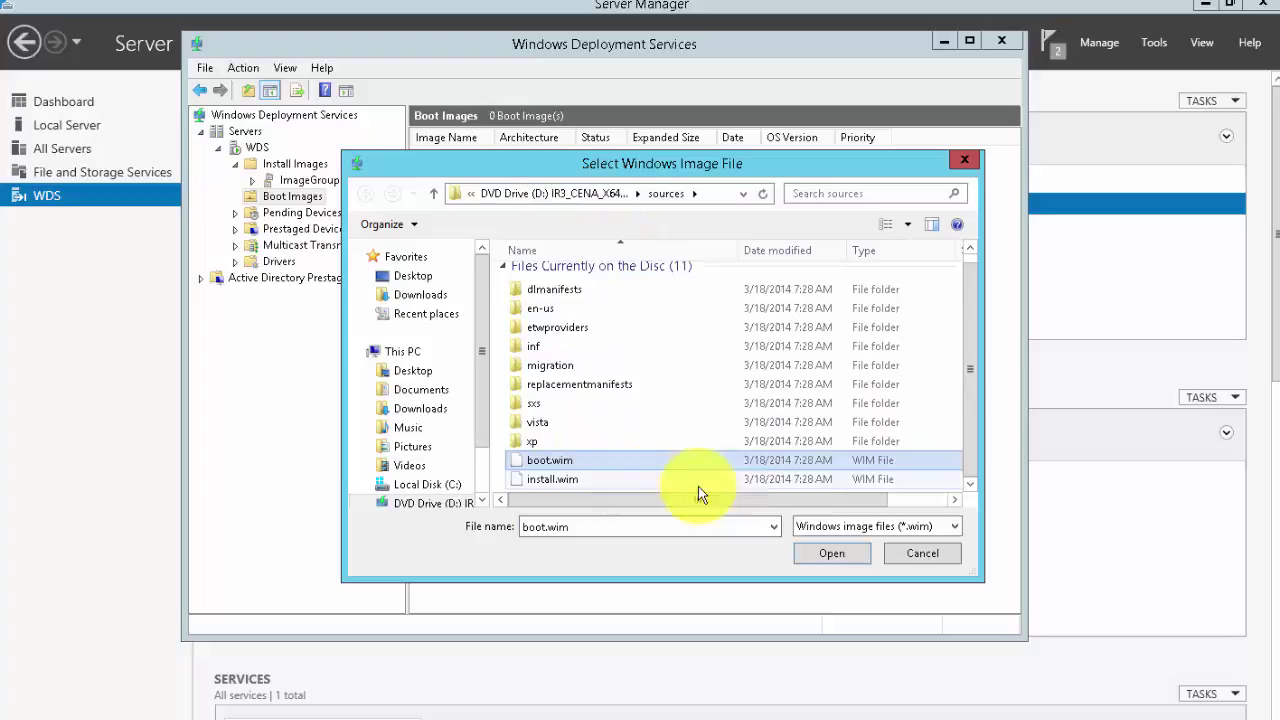
{"action": "left_click", "coordinate": [828, 555]}
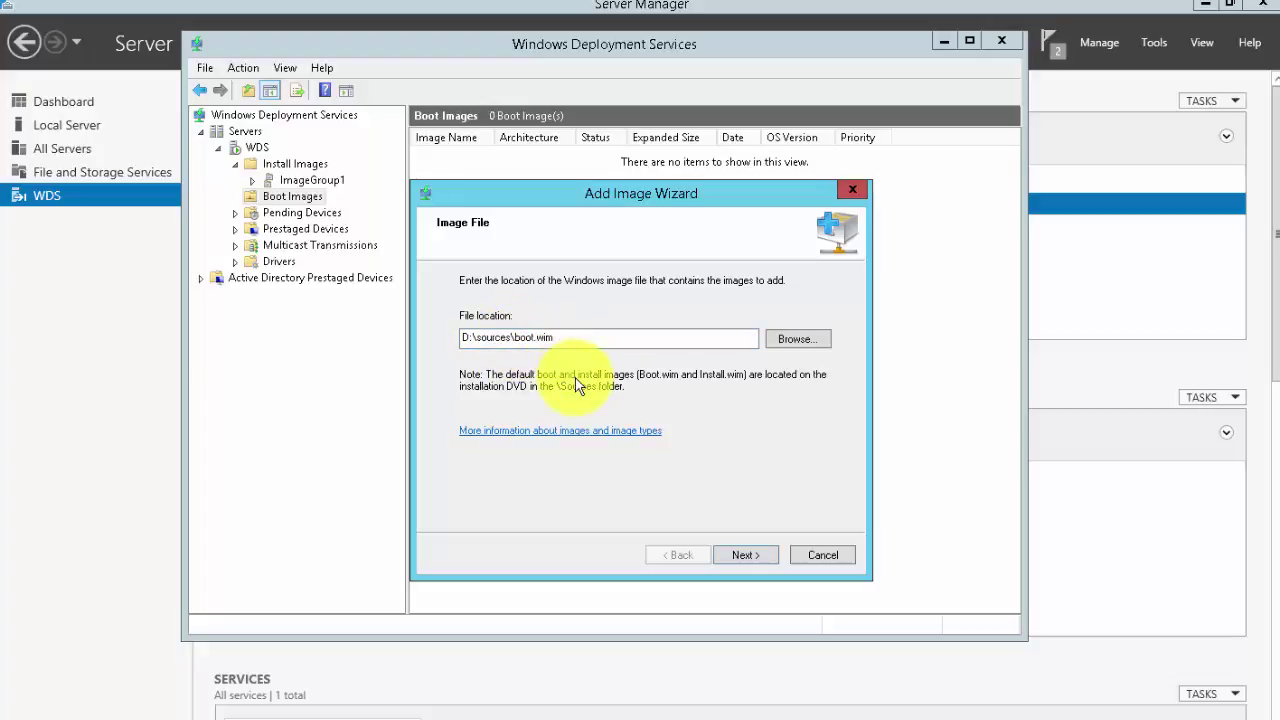
Step: Keep the default name and description Microsoft Windows Setup (x64), add the boot image to the server, and finish the wizard
{"action": "left_click", "coordinate": [740, 556]}
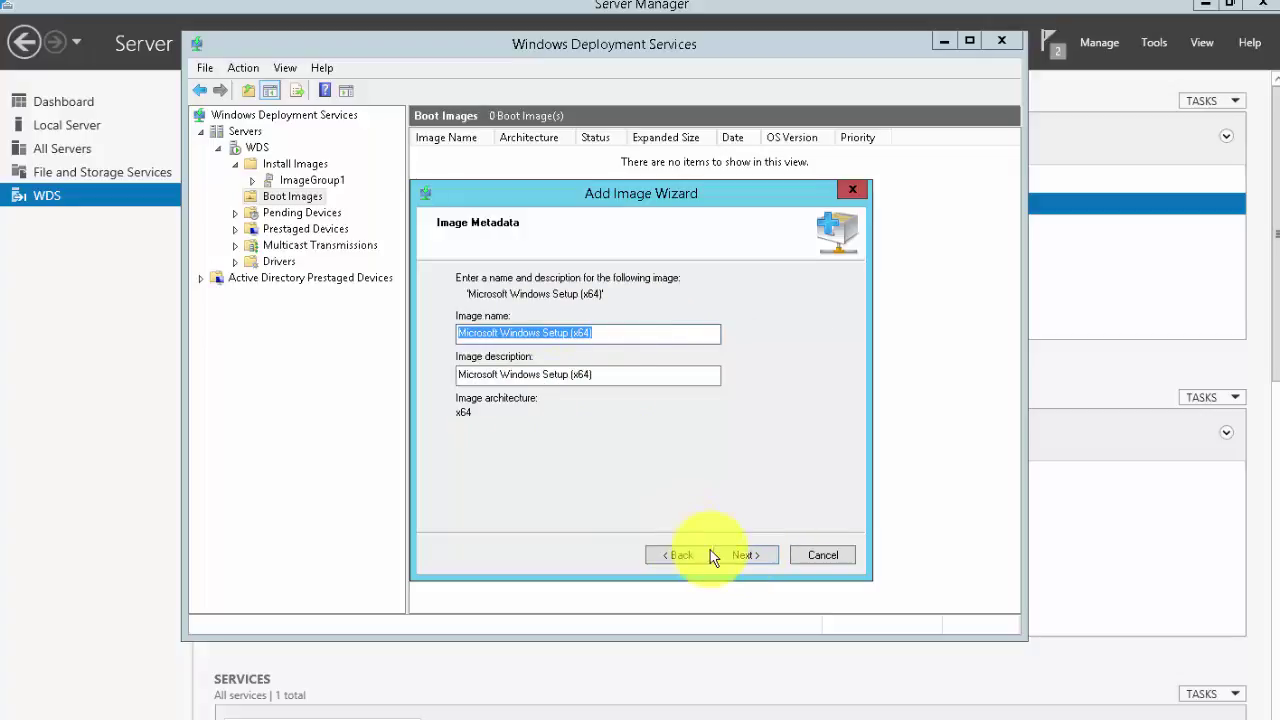
{"action": "left_click", "coordinate": [737, 555]}
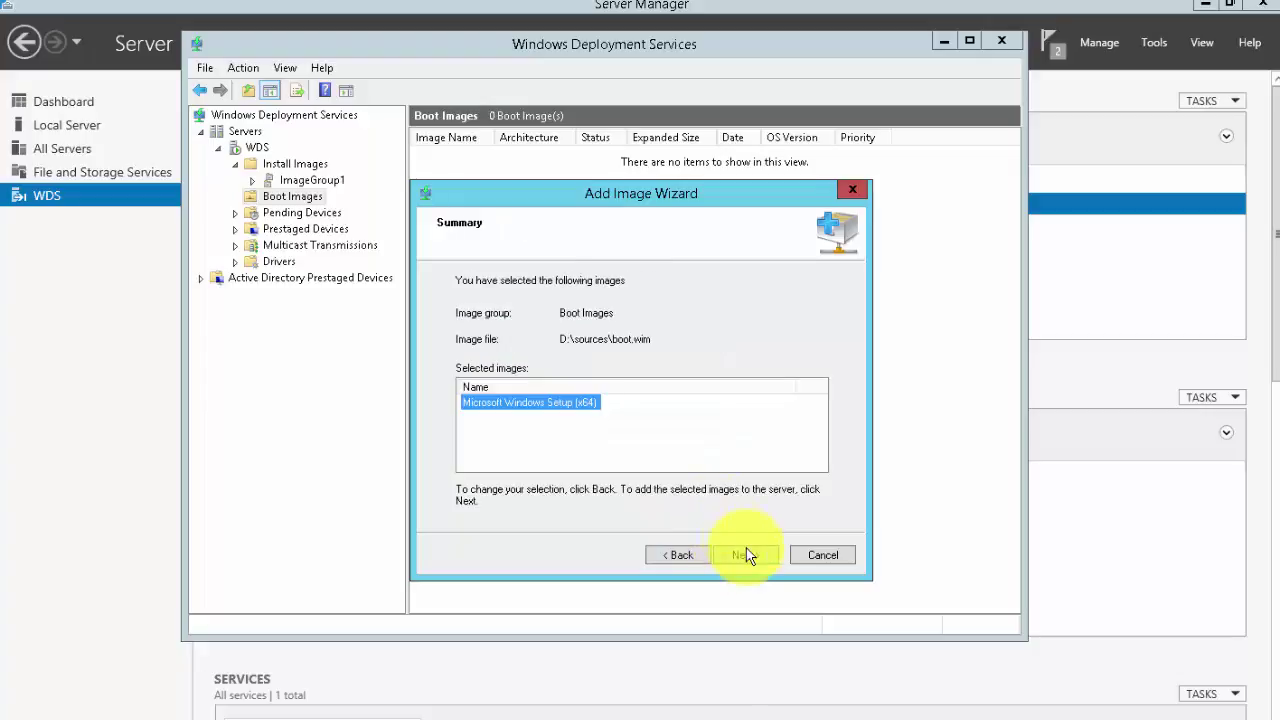
{"action": "left_click", "coordinate": [745, 555]}
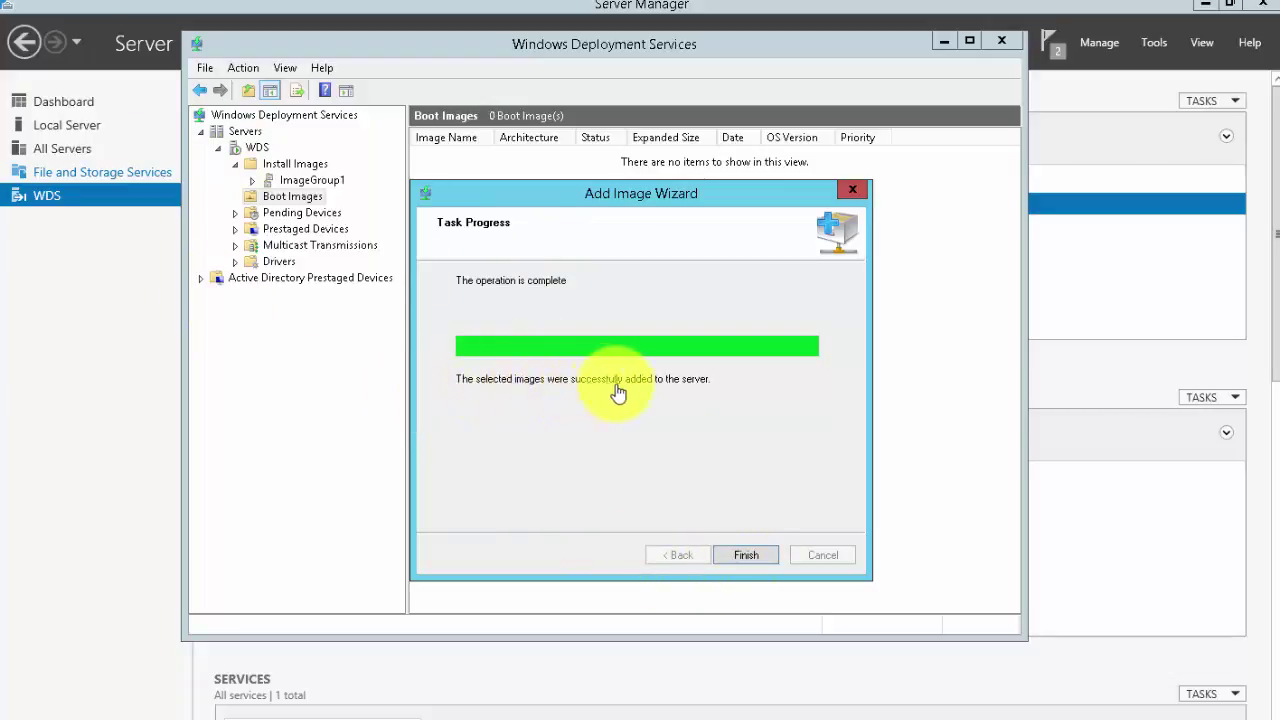
{"action": "left_click", "coordinate": [757, 552]}
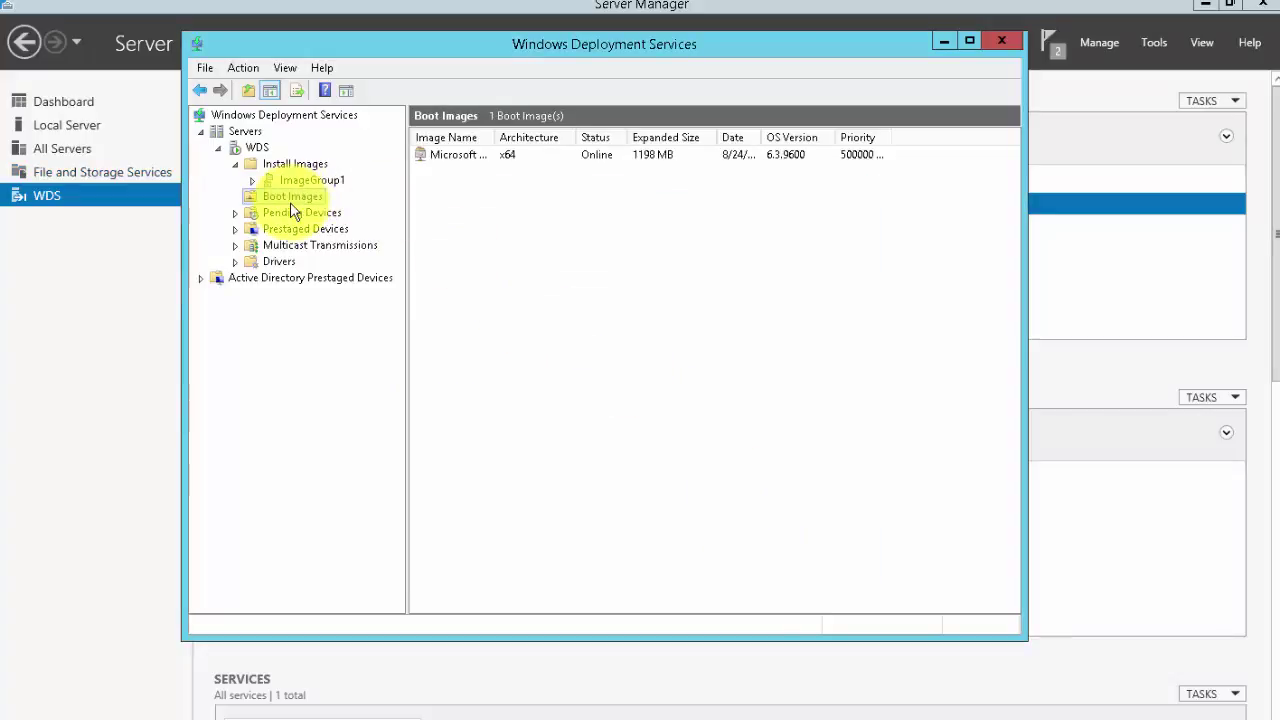
Step: Collapse the Install Images folder and review the contents of Install Images and Boot Images
{"action": "left_click", "coordinate": [238, 166]}
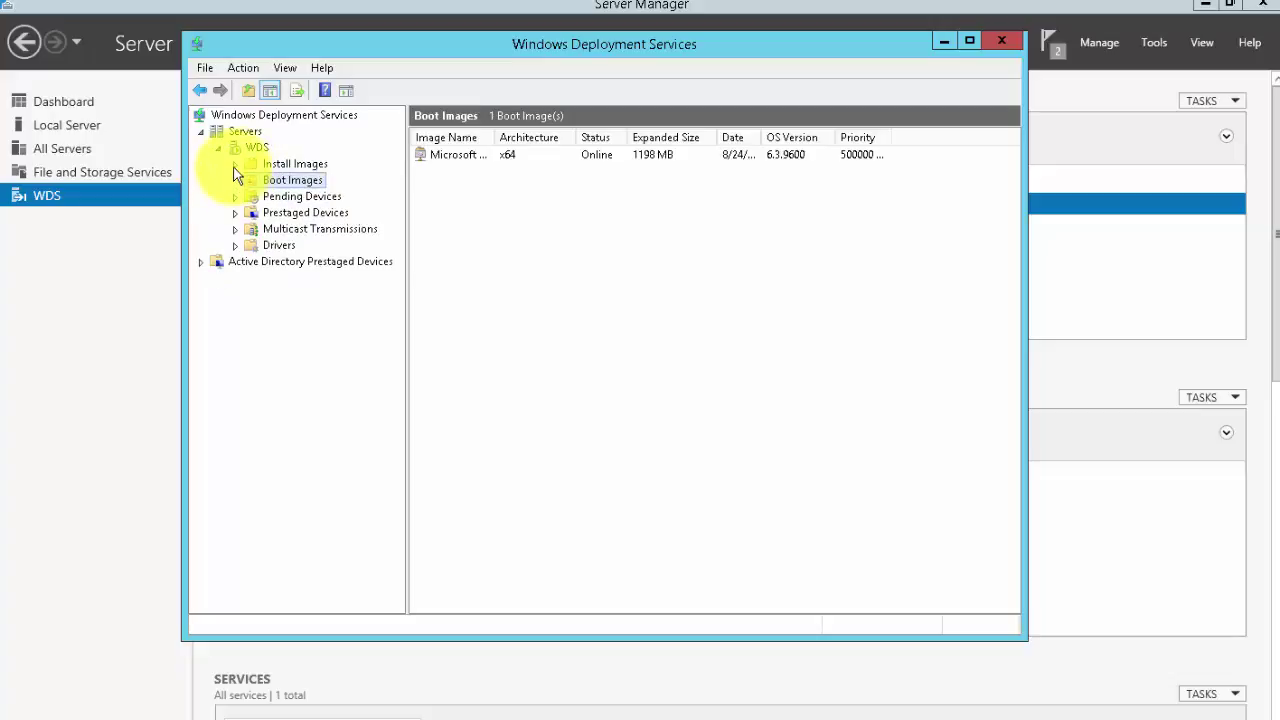
{"action": "left_click", "coordinate": [301, 168]}
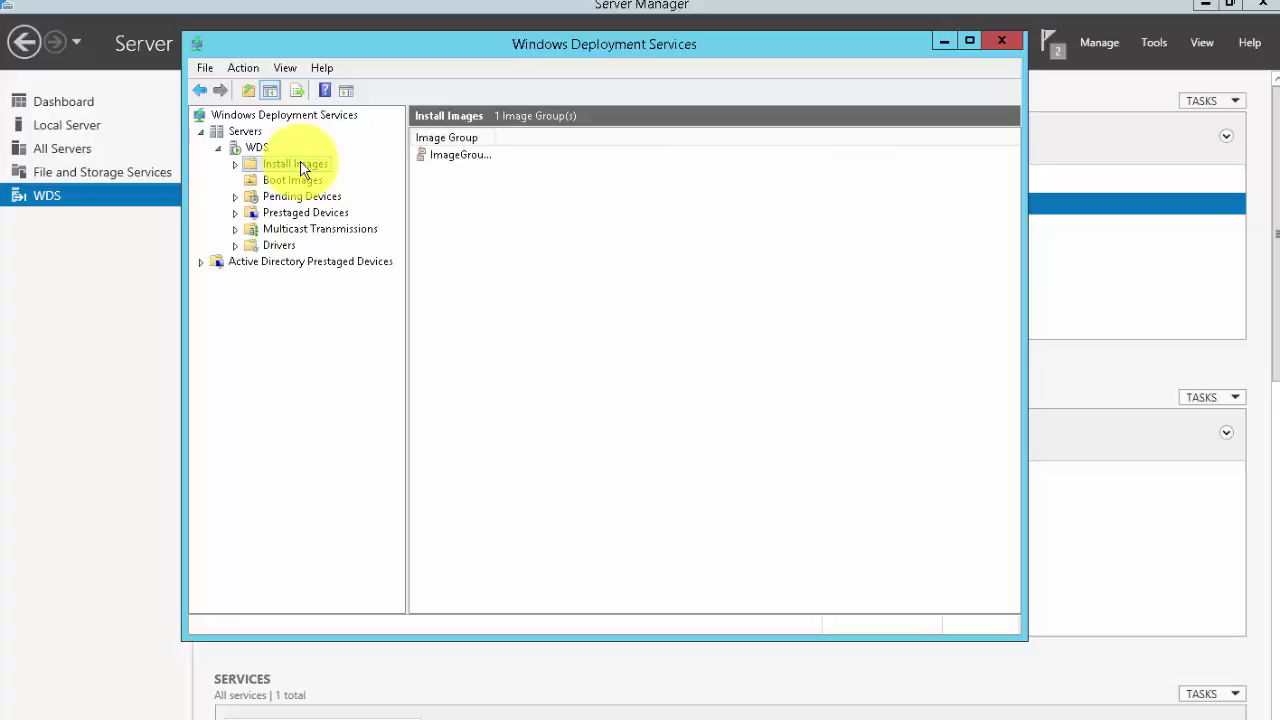
{"action": "left_click", "coordinate": [281, 184]}
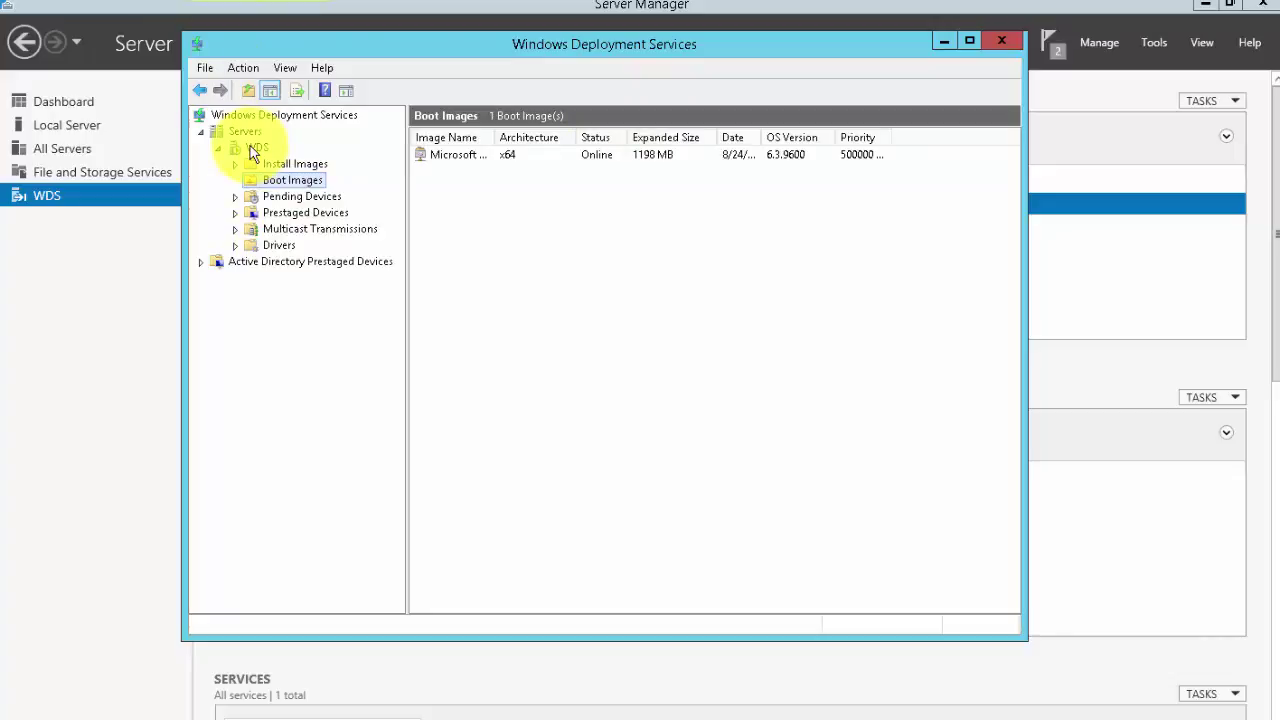
{"action": "left_click_drag", "start_coordinate": [556, 50], "coordinate": [729, 91]}
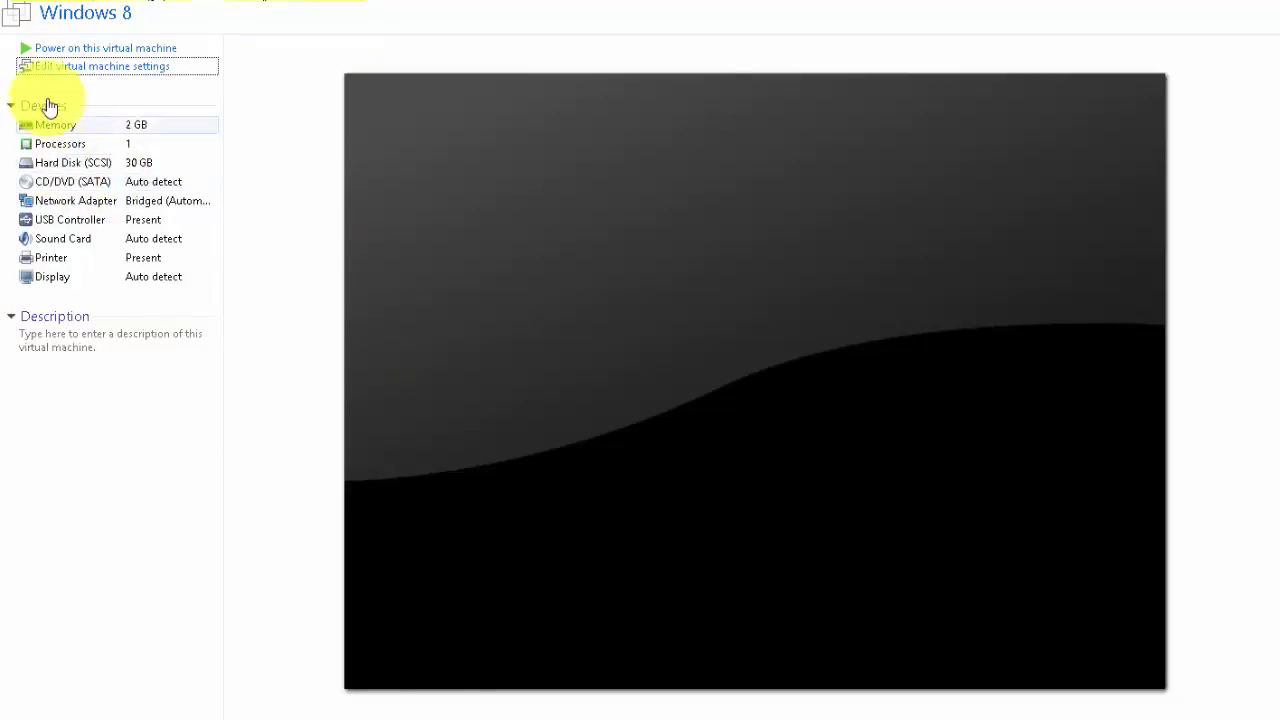
Step: Power on the Windows 8 virtual machine, boot it from the network service, and accept the English (United States) locale and US keyboard
{"action": "left_click", "coordinate": [90, 57]}
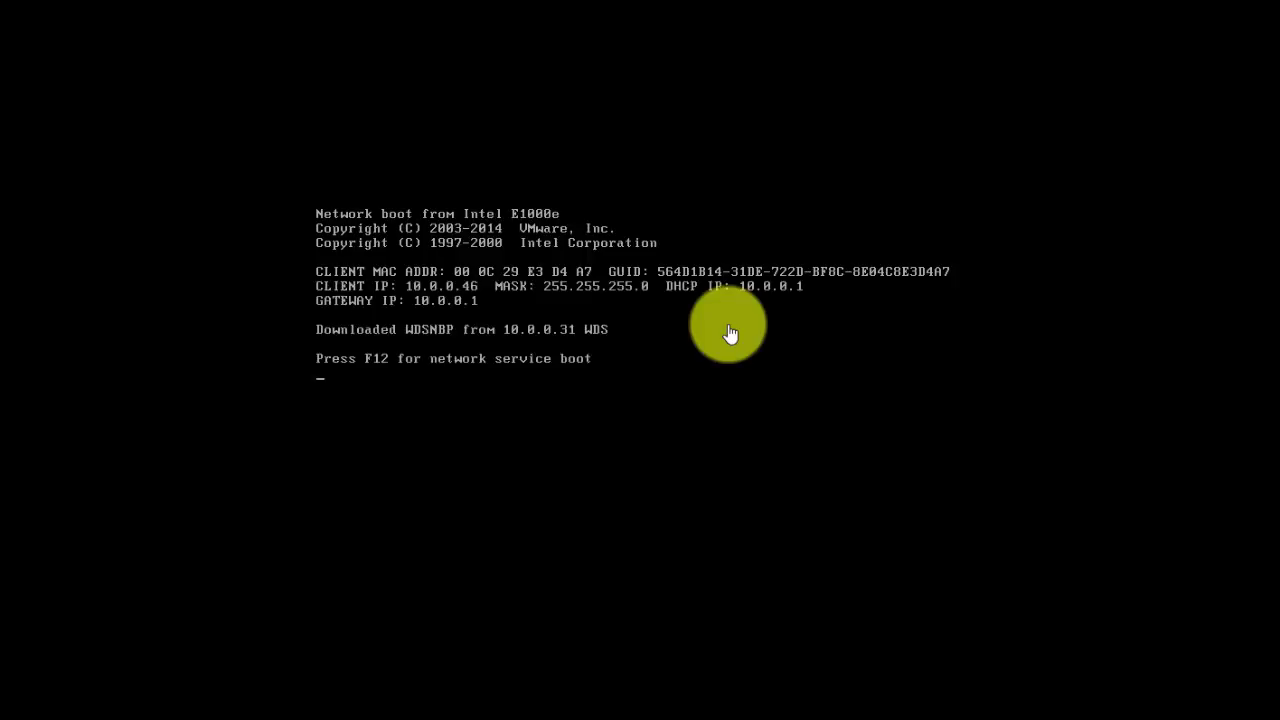
{"action": "key", "text": "F12"}
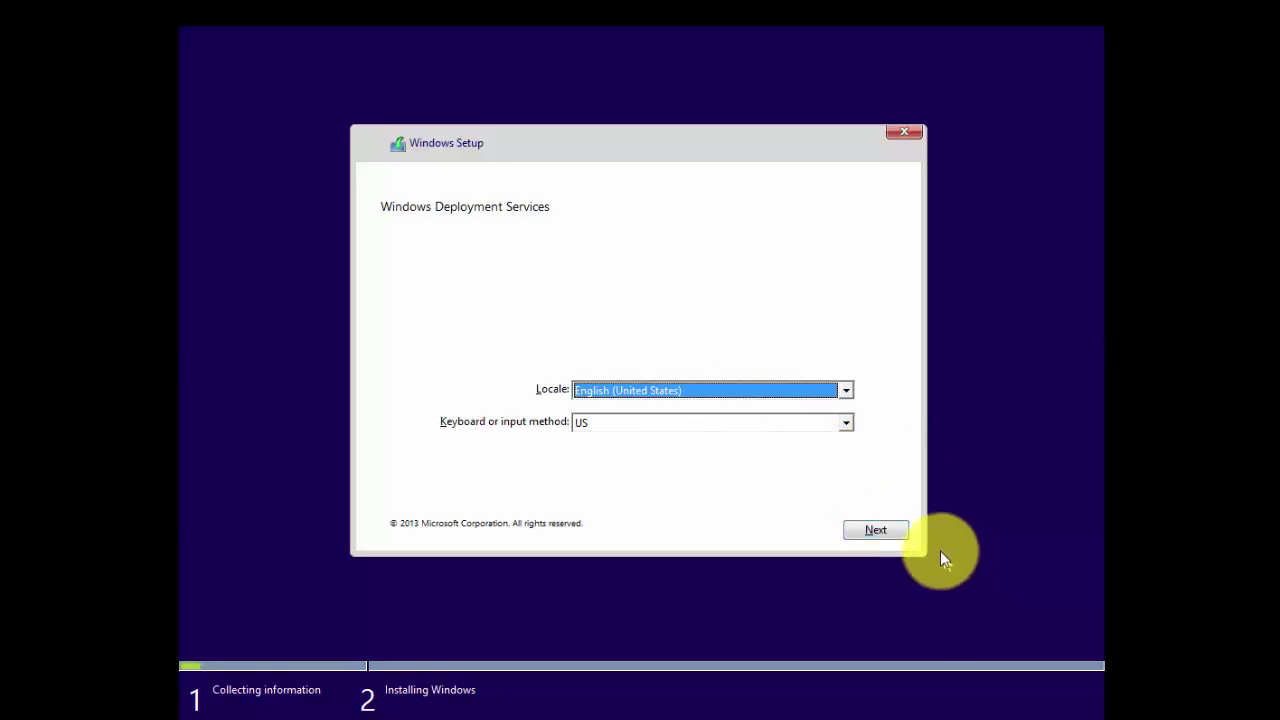
{"action": "left_click", "coordinate": [877, 535]}
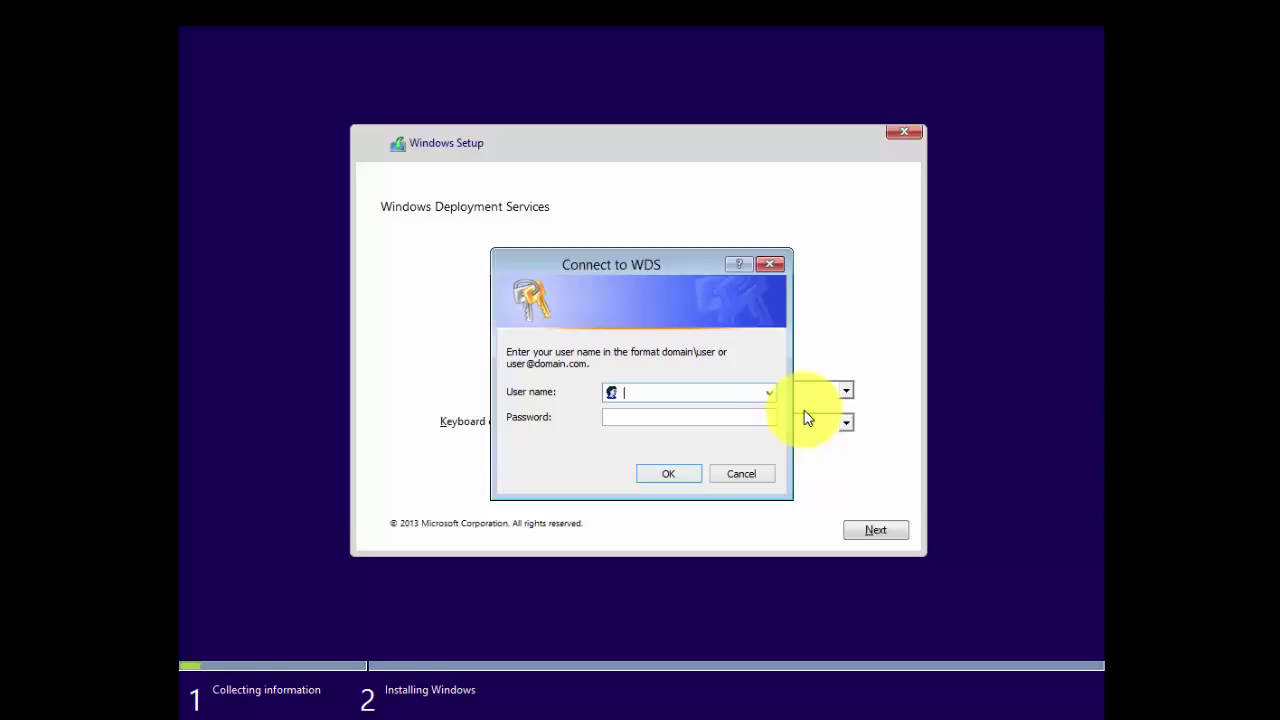
Step: Connect to the WDS server as wds\administrator, entering the account password
{"action": "type", "text": "wds\\"}
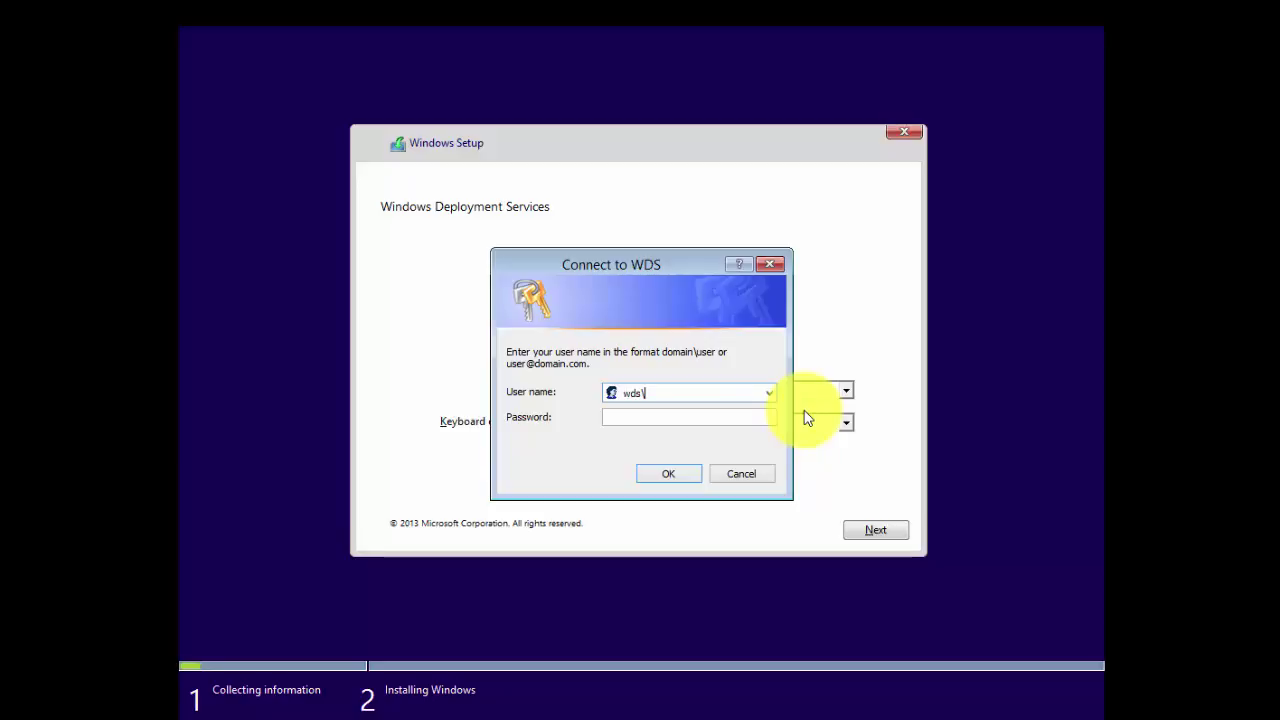
{"action": "type", "text": "administrator"}
{"action": "key", "text": "Tab"}
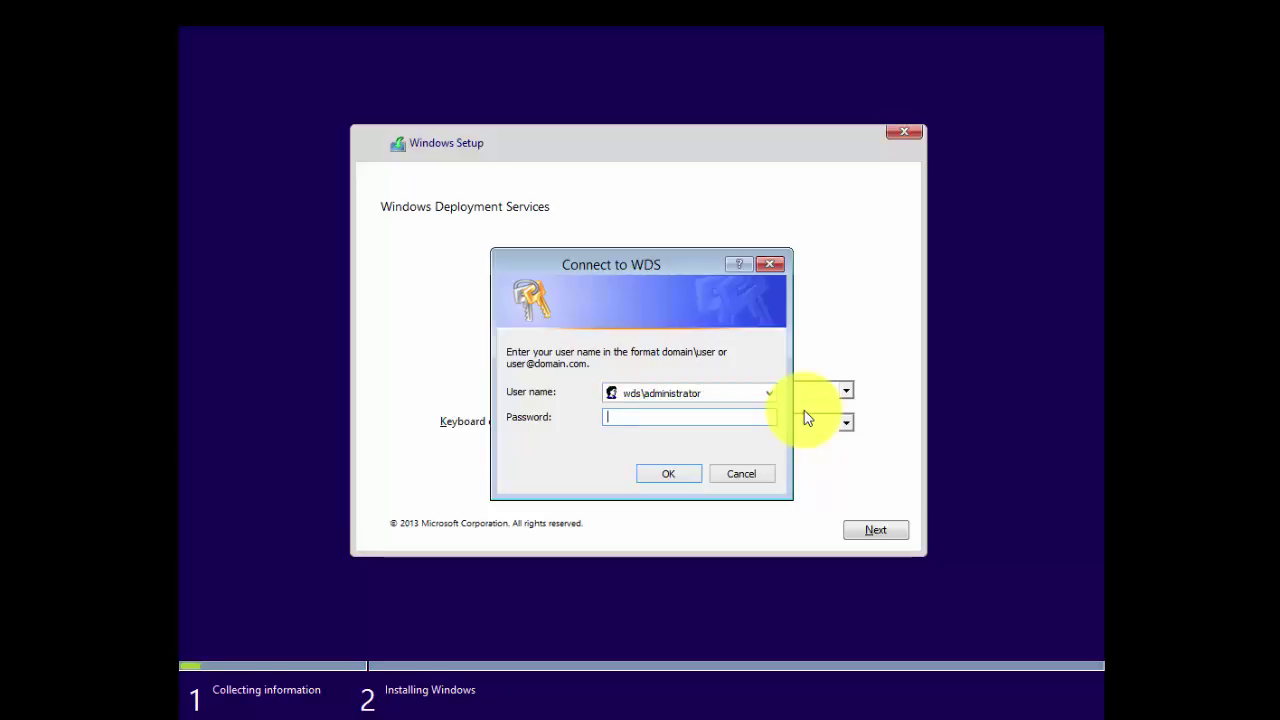
{"action": "type", "text": "•••••••••••"}
{"action": "left_click", "coordinate": [668, 476]}
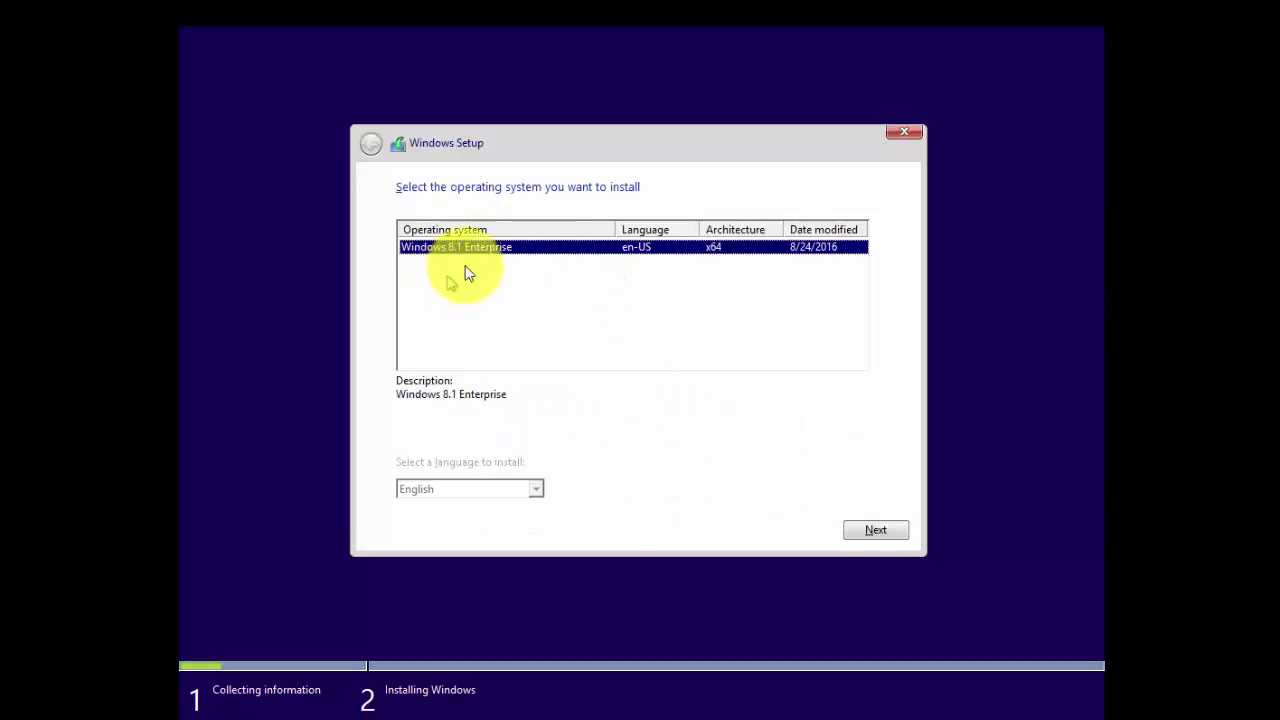
Step: Choose Windows 8.1 Enterprise as the operating system and start installing it on Drive 0 Unallocated Space
{"action": "left_click", "coordinate": [899, 534]}
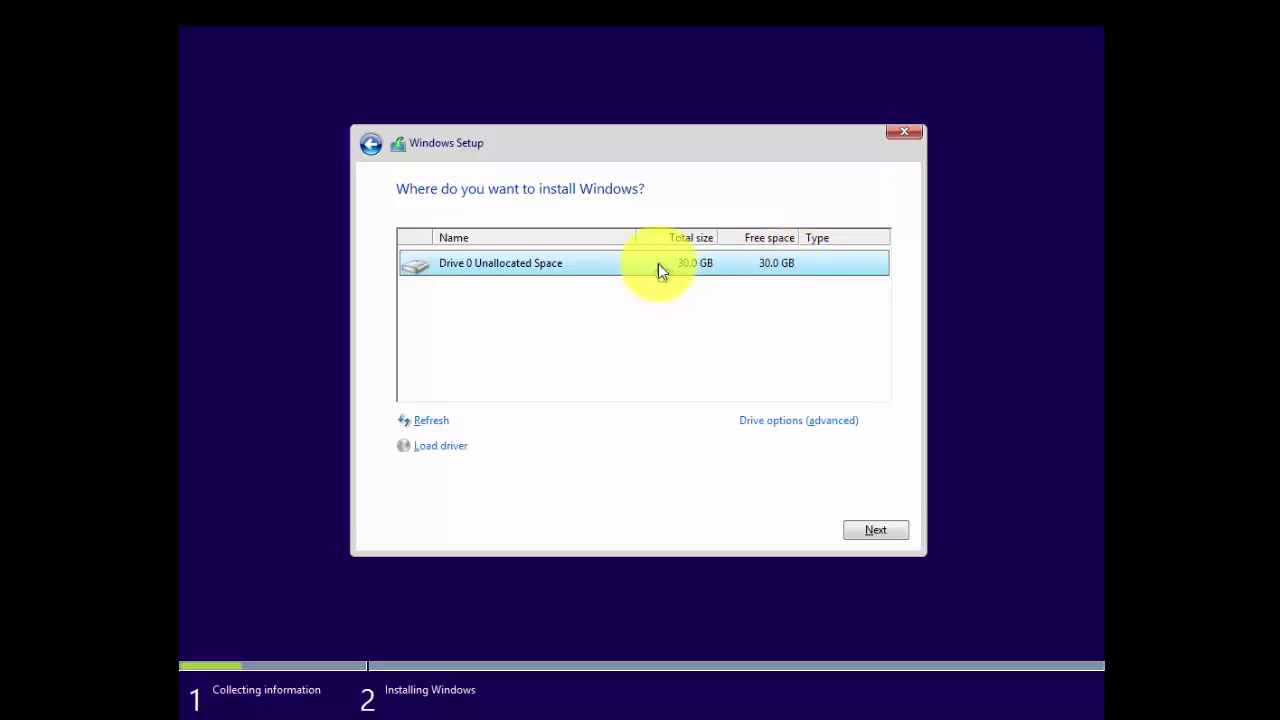
{"action": "left_click", "coordinate": [878, 533]}
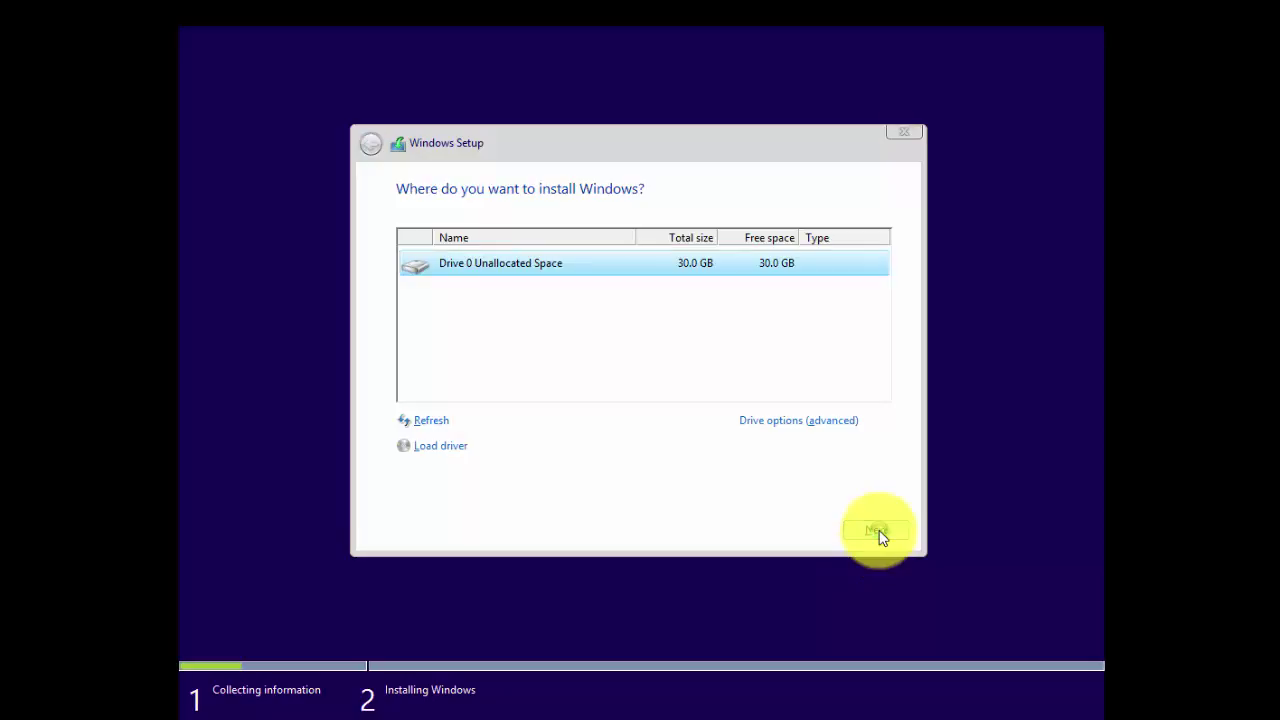